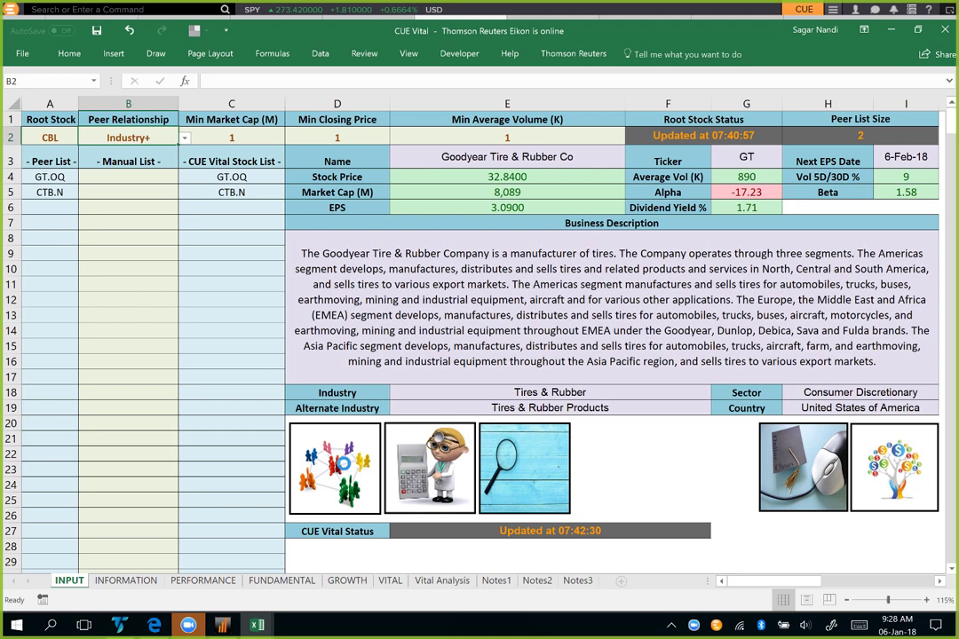
Step: Retrieve the stock details and Industry+ peer list for CBL, then review its next EPS date, dividend yield and peers
left_click(342, 475)
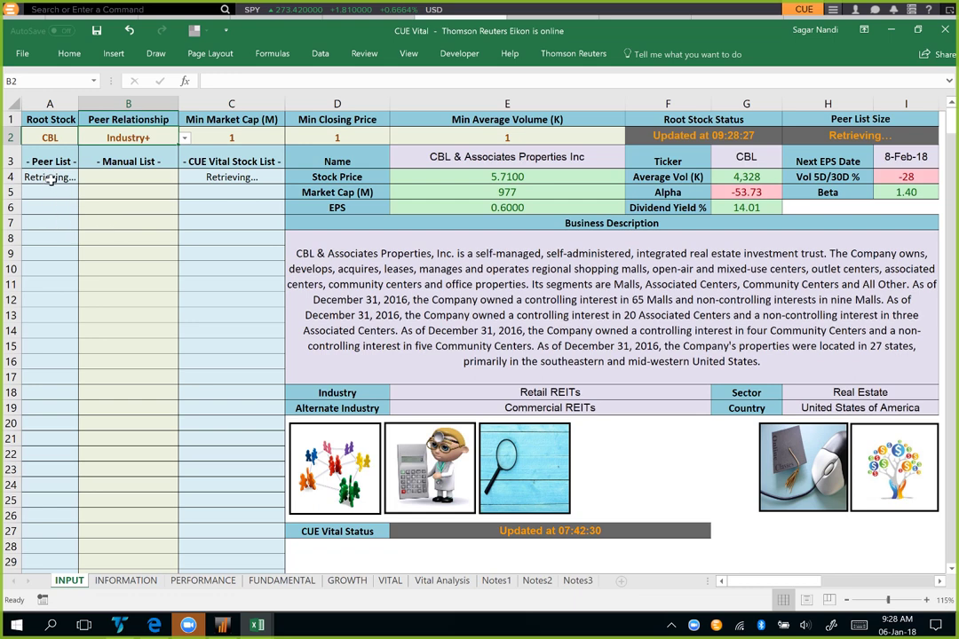
left_click(887, 157)
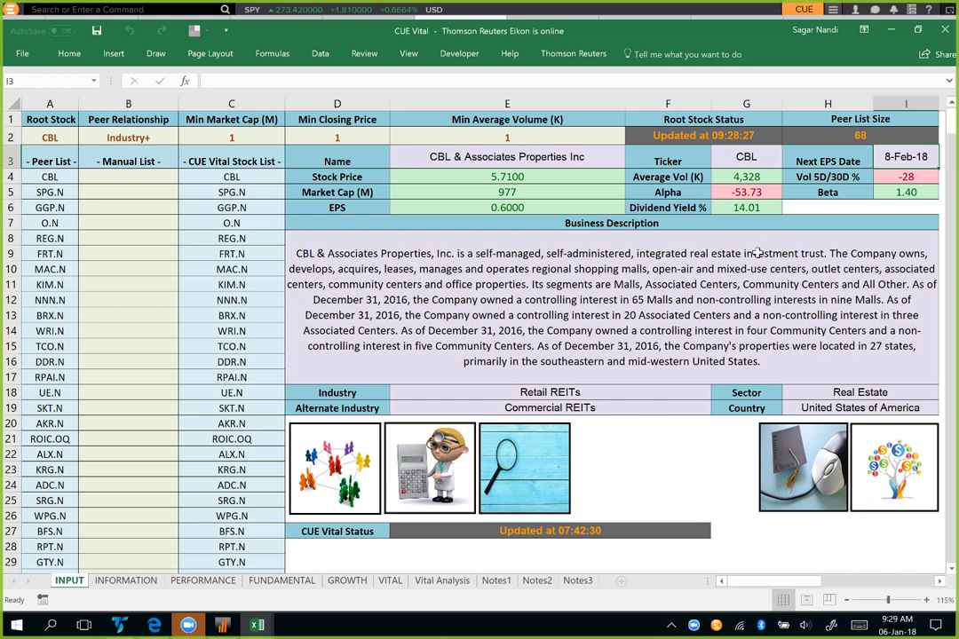
left_click(741, 207)
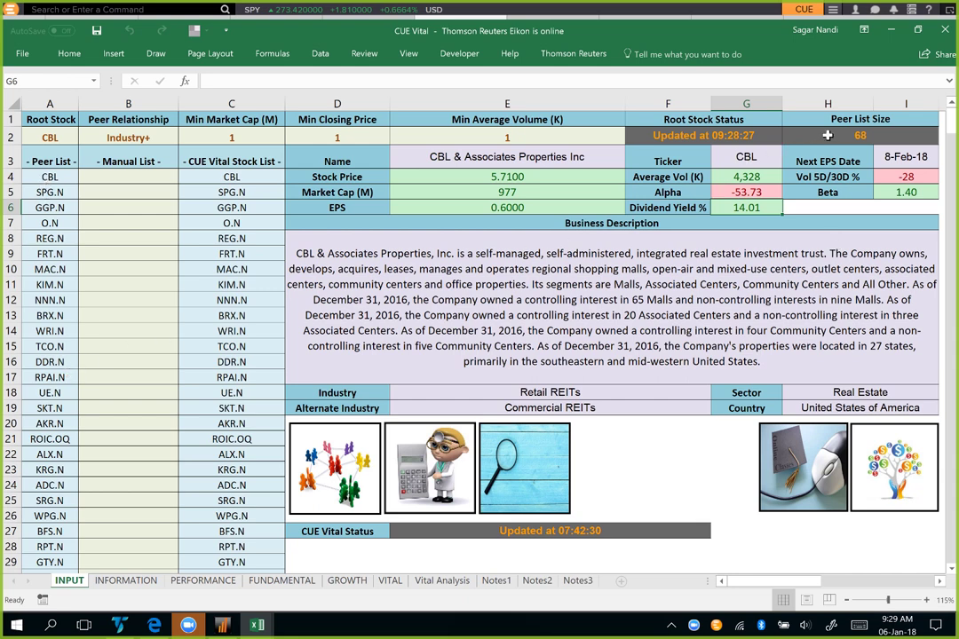
left_click(792, 135)
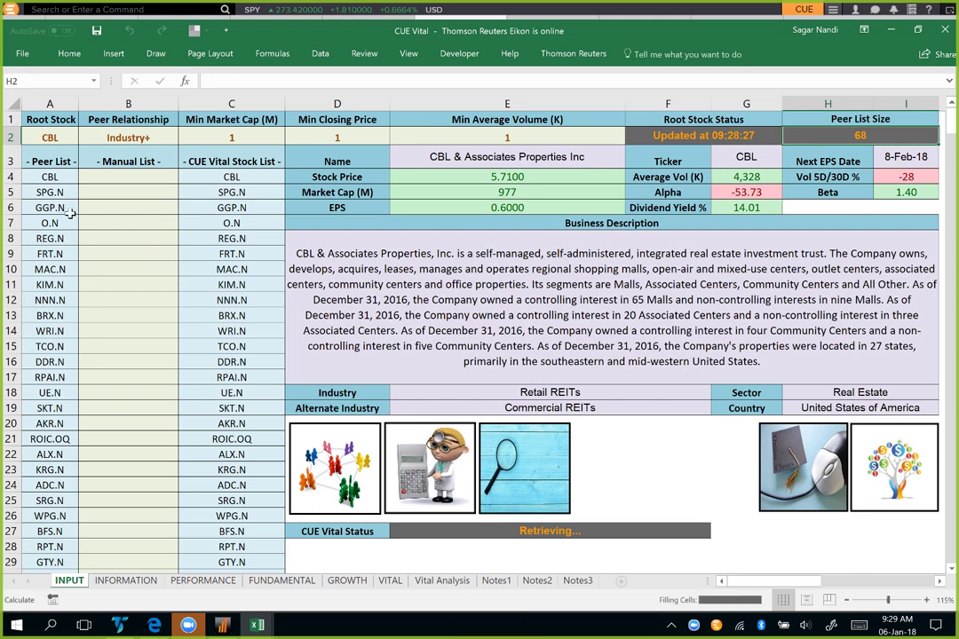
left_click_drag(40, 177, 84, 458)
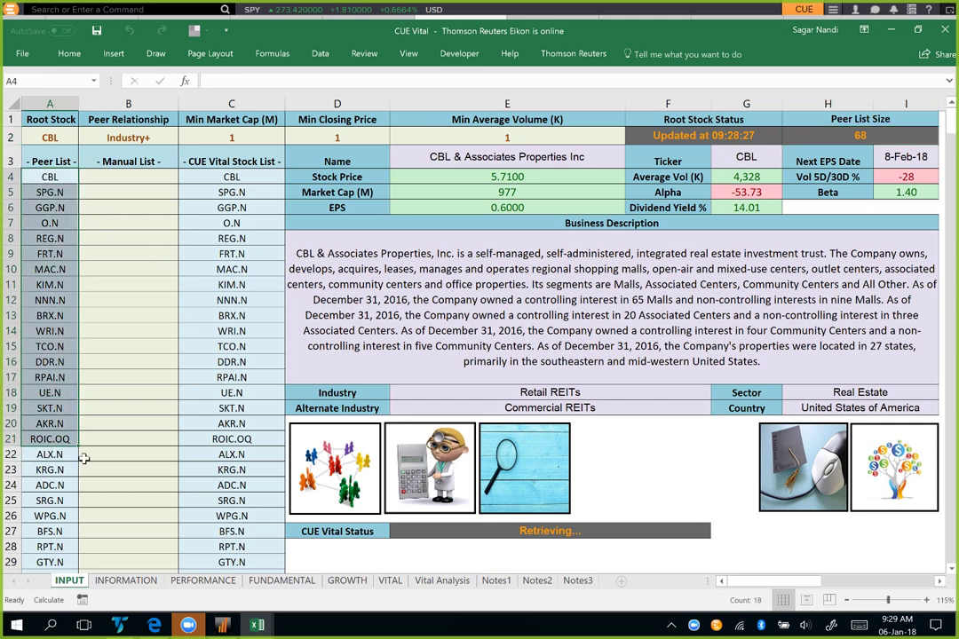
left_click(114, 327)
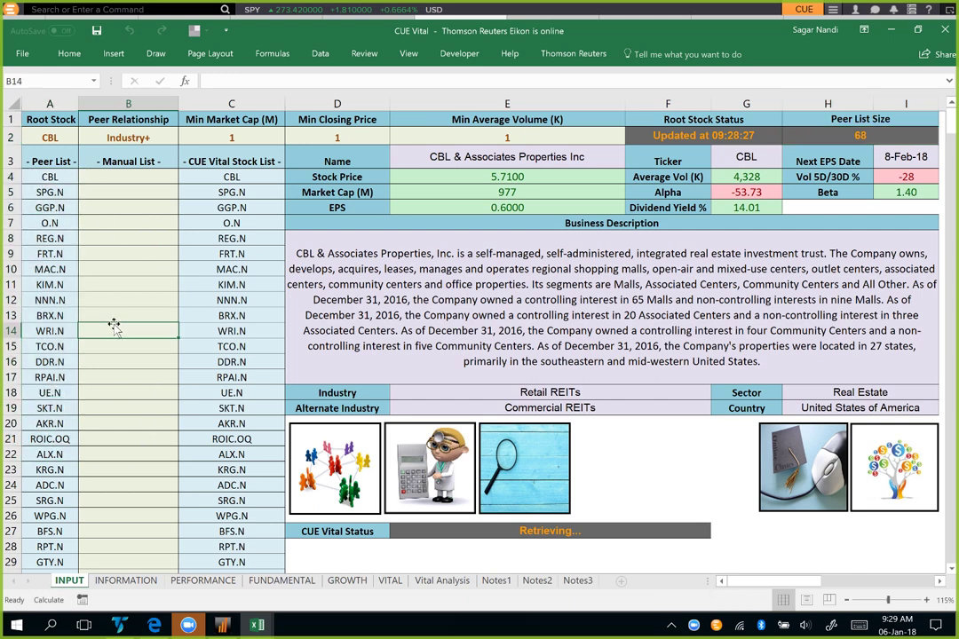
Step: Show the VITAL sheet and load the scores for CBL's Industry+ peer list
left_click(389, 579)
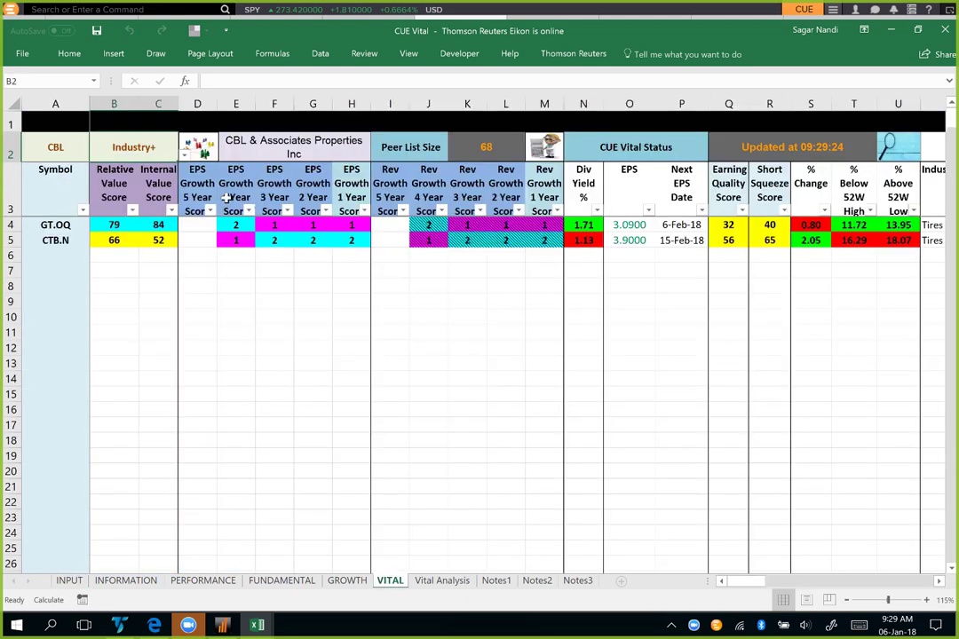
left_click(198, 146)
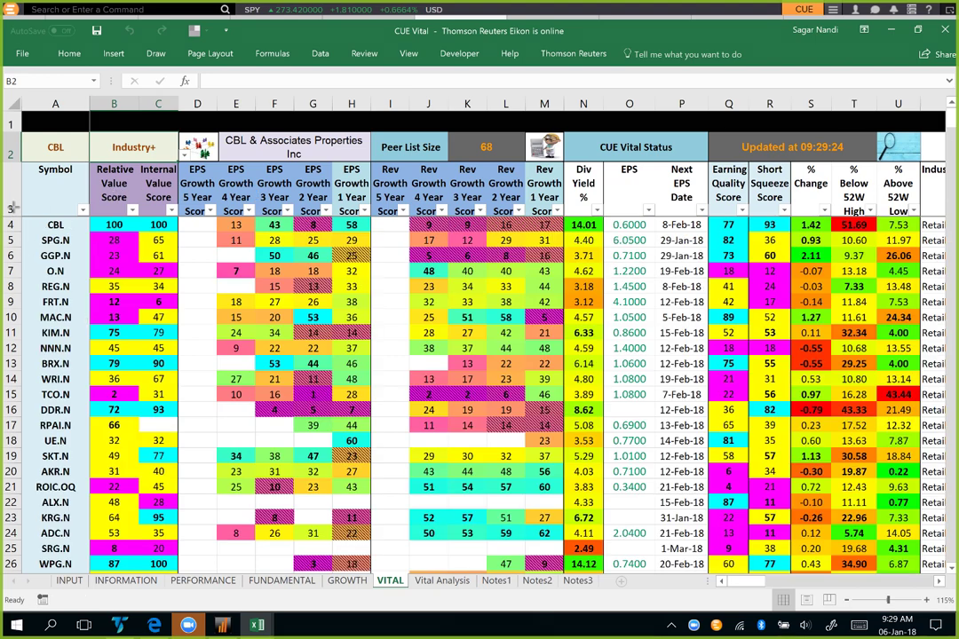
Step: Draw arrows on the VITAL sheet pointing to CBL's Relative Value Score and Internal Value Score and their column headings
left_click_drag(75, 187, 109, 213)
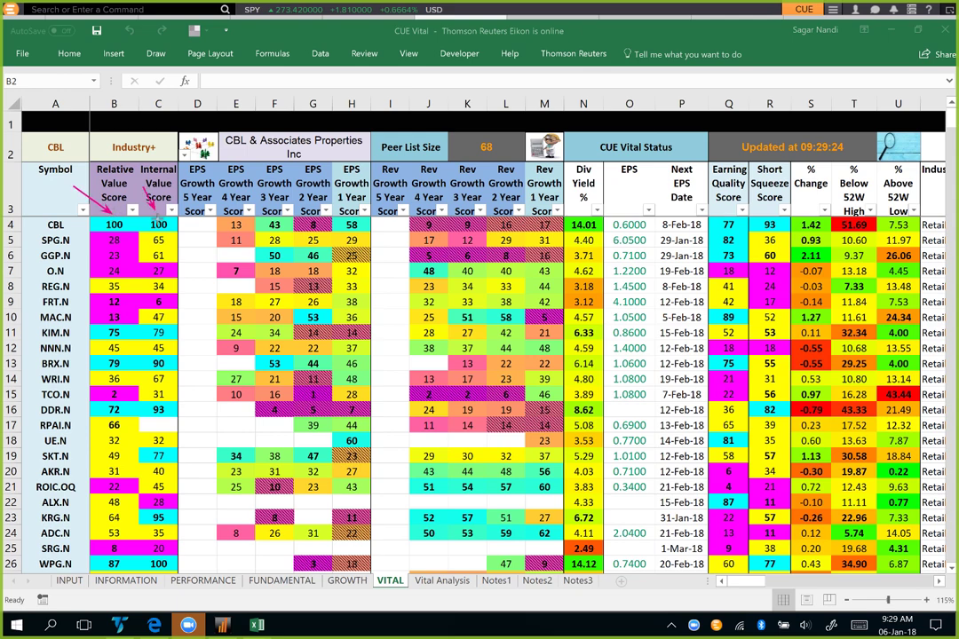
left_click_drag(144, 186, 159, 213)
left_click_drag(85, 165, 95, 171)
left_click_drag(139, 156, 154, 168)
left_click_drag(75, 235, 102, 224)
left_click_drag(78, 217, 100, 218)
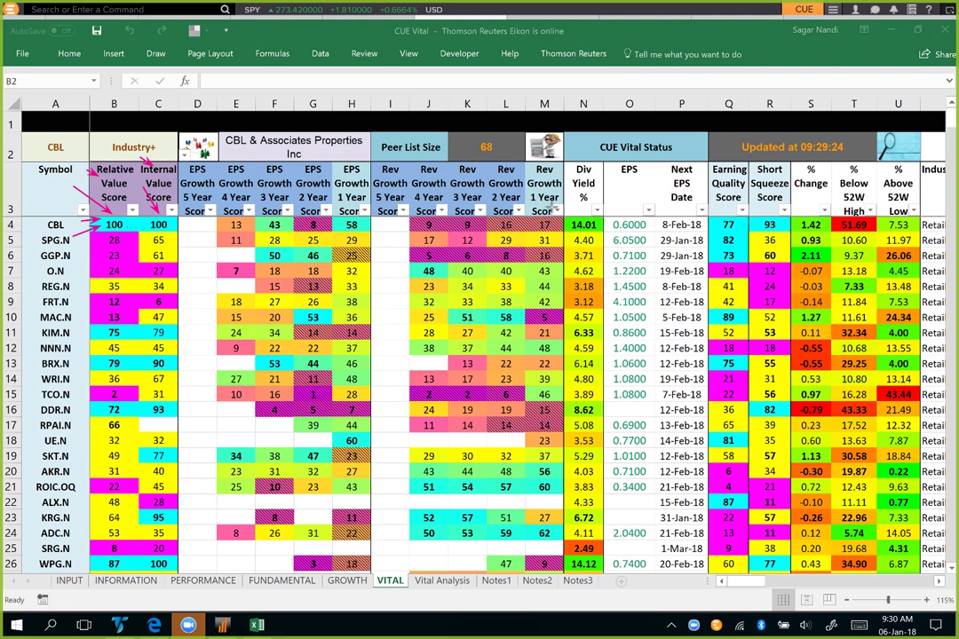
Step: Draw arrows at CBL's dividend yield, next EPS date, Earning Quality Score, Short Squeeze Score and % Change
left_click_drag(545, 203, 573, 221)
left_click_drag(798, 201, 808, 218)
mouse_move(663, 198)
left_mouse_down()
mouse_move(677, 222)
mouse_move(719, 223)
left_mouse_up()
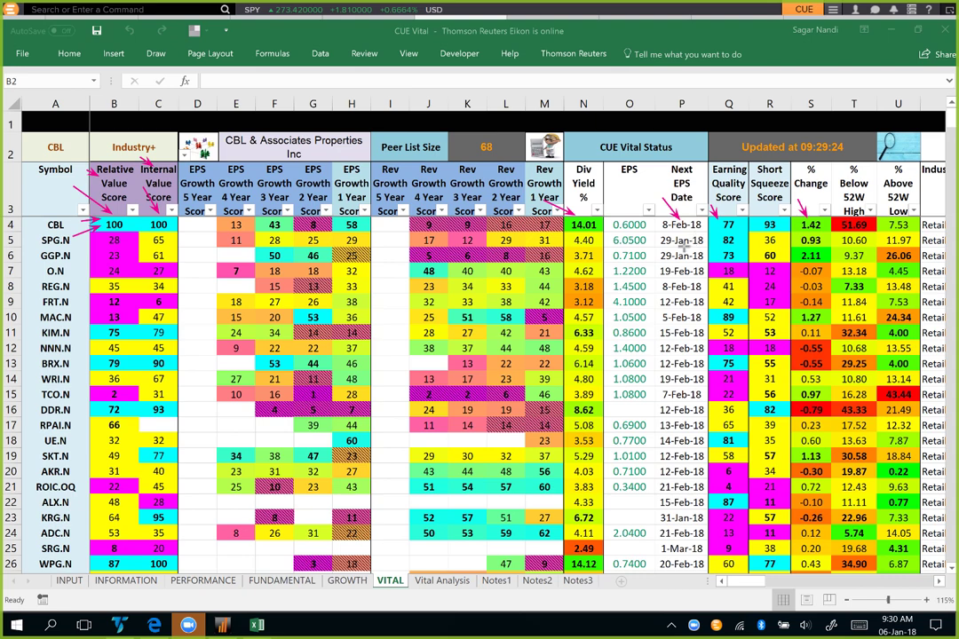
left_click_drag(758, 198, 769, 221)
left_click_drag(784, 224, 785, 181)
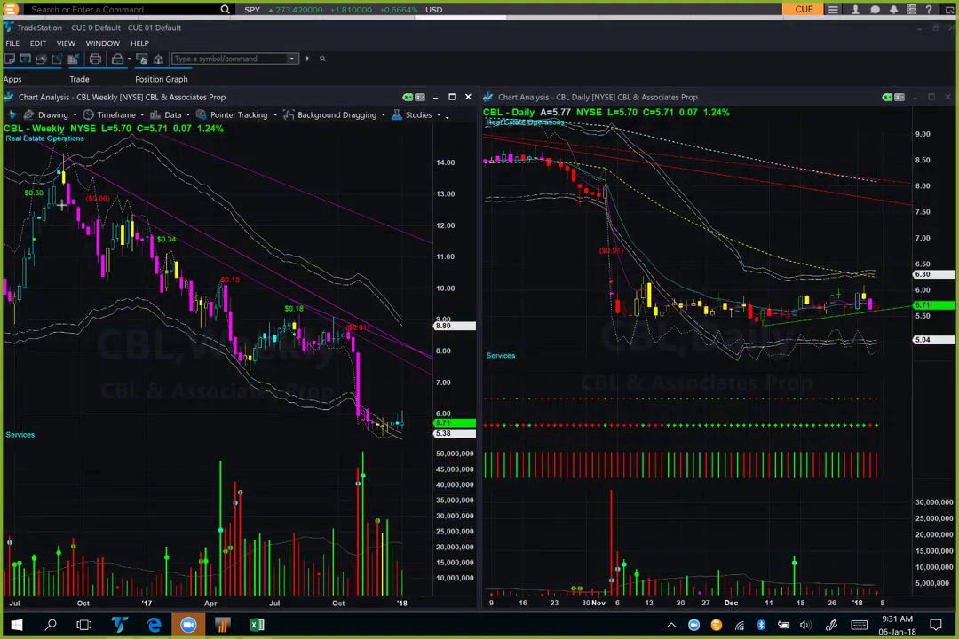
Step: Mark the long downtrend on the CBL weekly chart in TradeStation and point arrows at the base below its last candles
left_click_drag(64, 271, 349, 428)
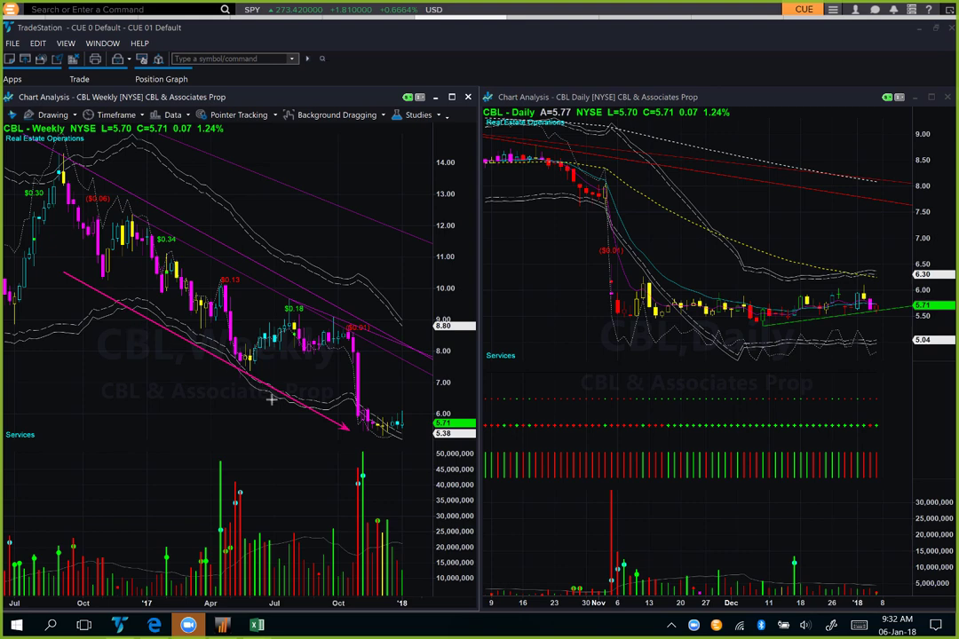
left_click_drag(300, 453, 355, 431)
left_click_drag(338, 466, 362, 433)
left_click(385, 467)
left_click_drag(385, 470, 375, 436)
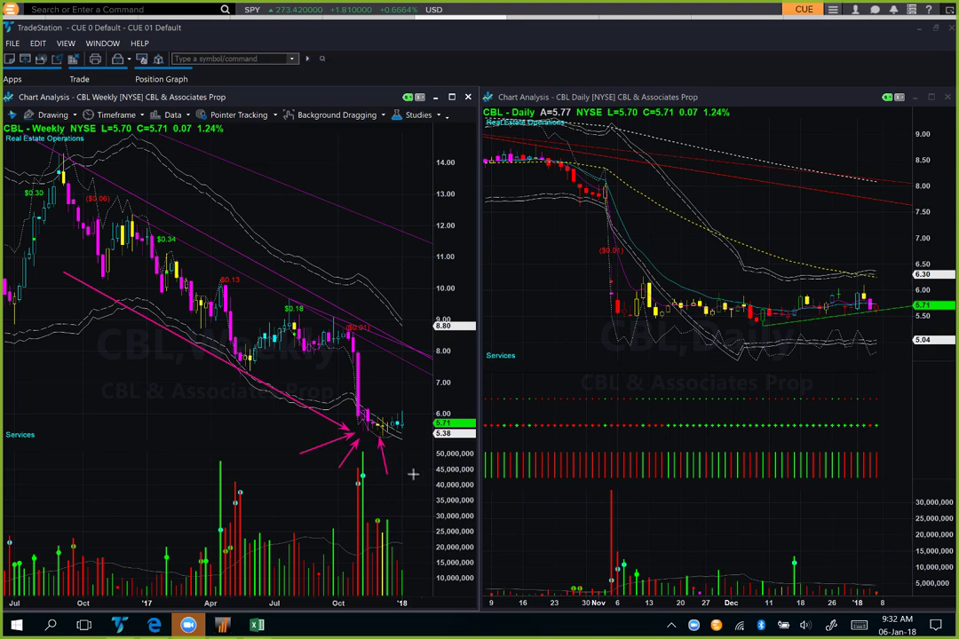
Step: Add arrows from below and above pointing at the latest candles on the CBL weekly chart
left_click_drag(412, 475, 401, 435)
left_click_drag(417, 382, 405, 408)
left_click_drag(410, 384, 394, 409)
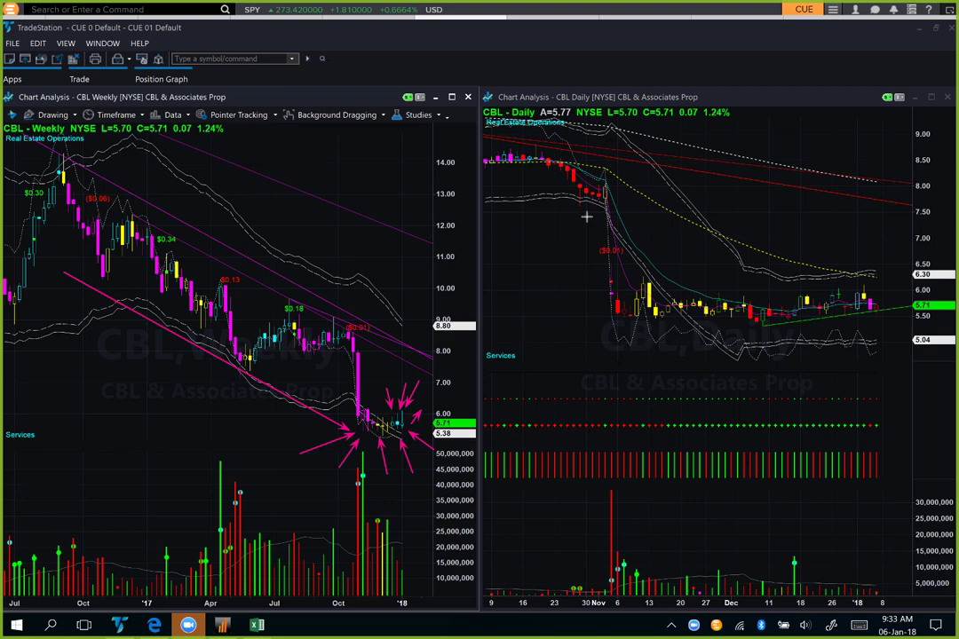
Step: Mark the November earnings drop on the CBL daily chart, the support line at about 5.50 and the rising trendline
left_click_drag(578, 213, 603, 309)
mouse_move(593, 222)
left_mouse_down()
mouse_move(606, 243)
mouse_move(626, 228)
mouse_move(619, 241)
left_mouse_up()
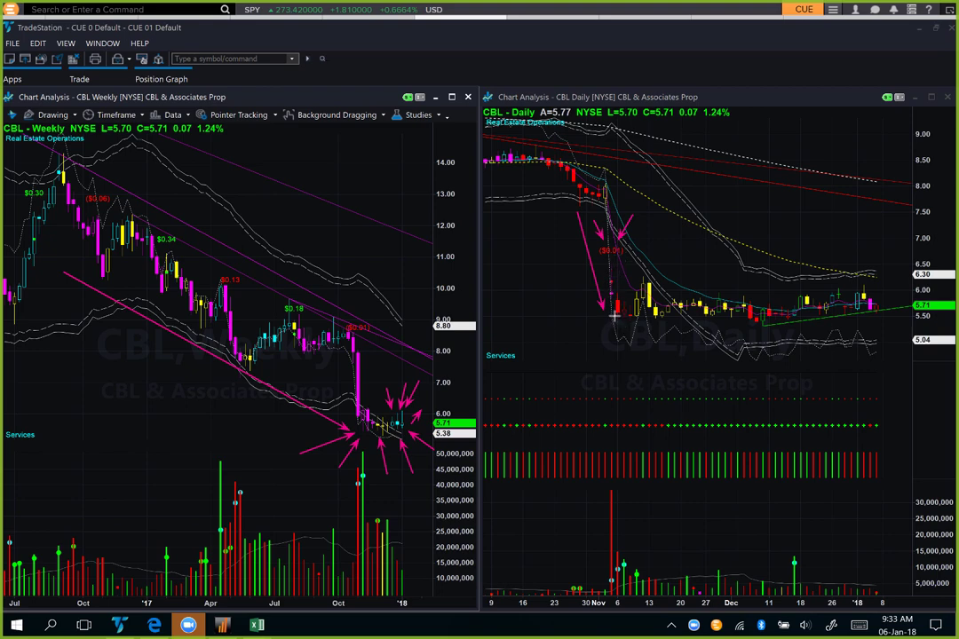
left_click_drag(621, 316, 905, 318)
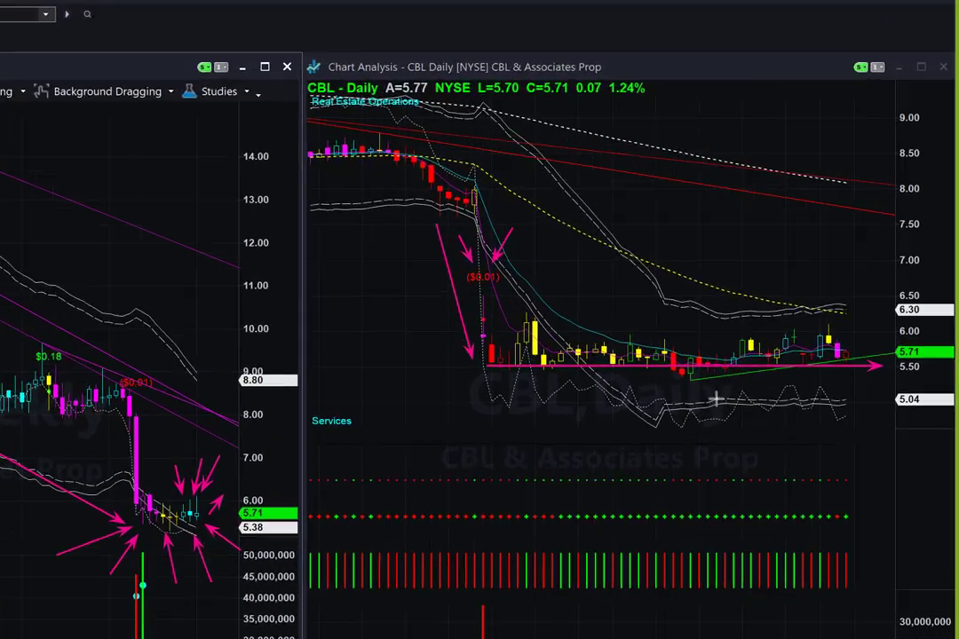
left_click_drag(762, 462, 860, 443)
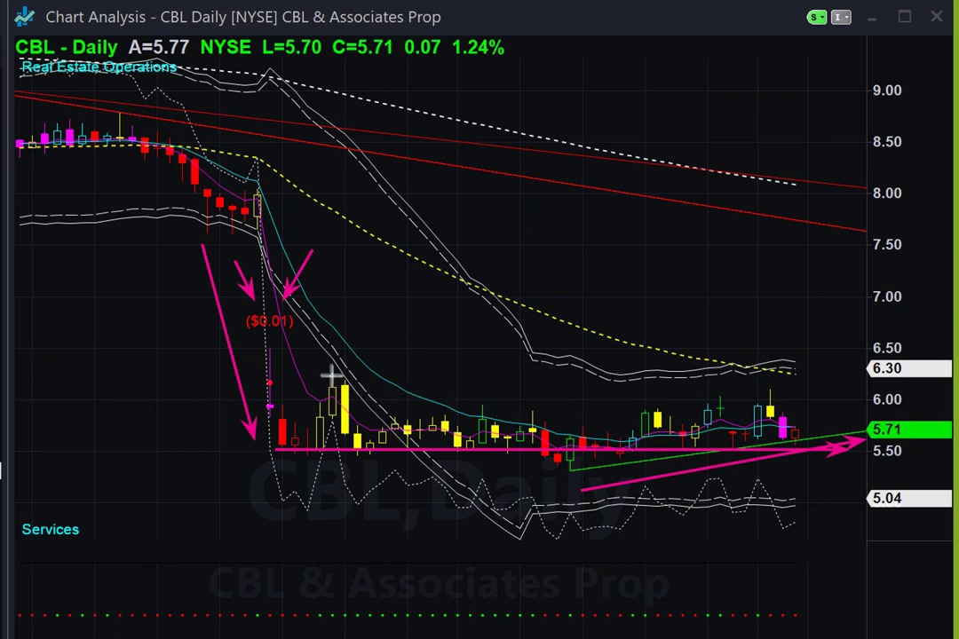
Step: Draw the CBL daily resistance at about 6.20 with an upward breakout arrow, and point two arrows at the rising support
left_click_drag(330, 380, 823, 379)
mouse_move(802, 421)
left_mouse_down()
mouse_move(824, 451)
mouse_move(841, 308)
left_mouse_up()
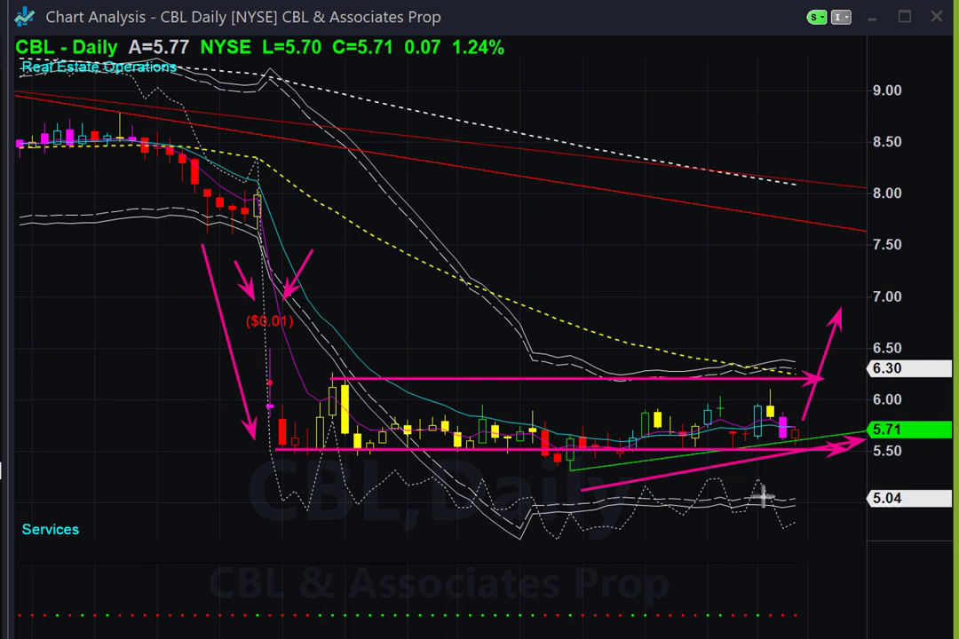
left_click_drag(746, 513, 801, 453)
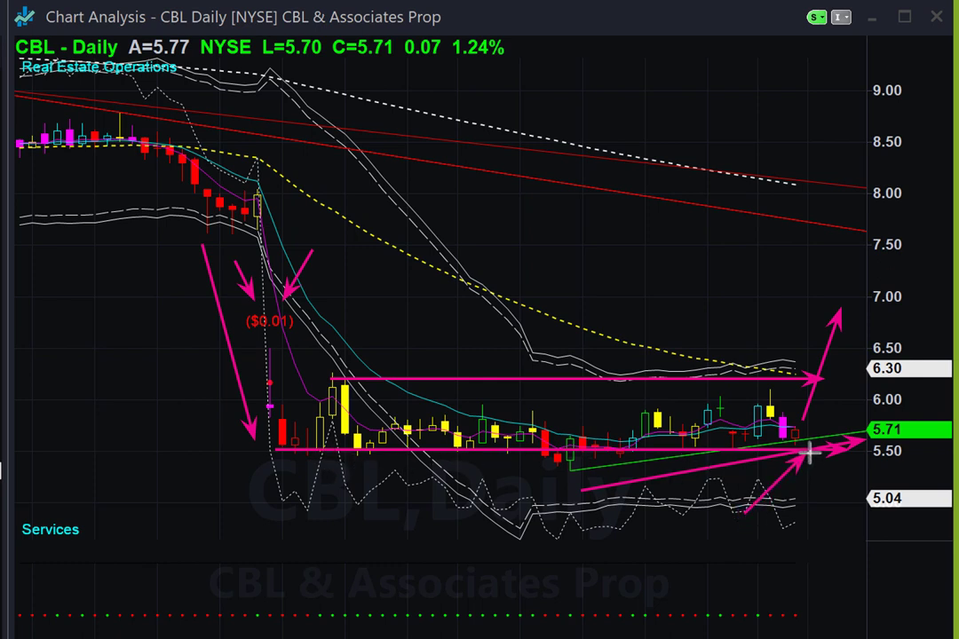
left_click_drag(797, 499, 822, 448)
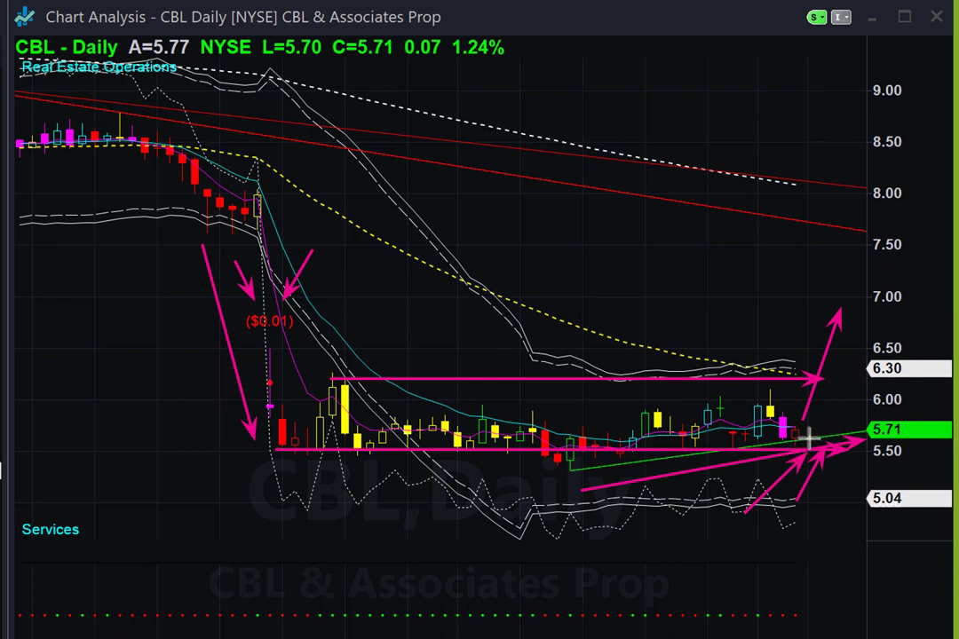
Step: Draw a horizontal arrow at about 5.20 below CBL's daily base and add short arrows above the resistance area
left_click_drag(565, 483, 901, 484)
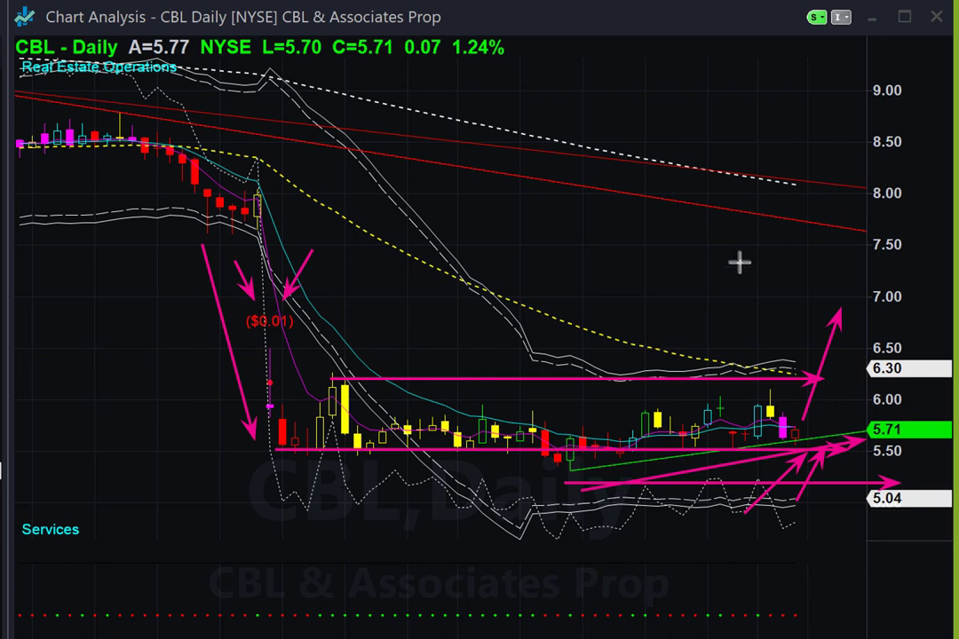
left_click_drag(787, 364, 799, 298)
left_click_drag(816, 229, 830, 247)
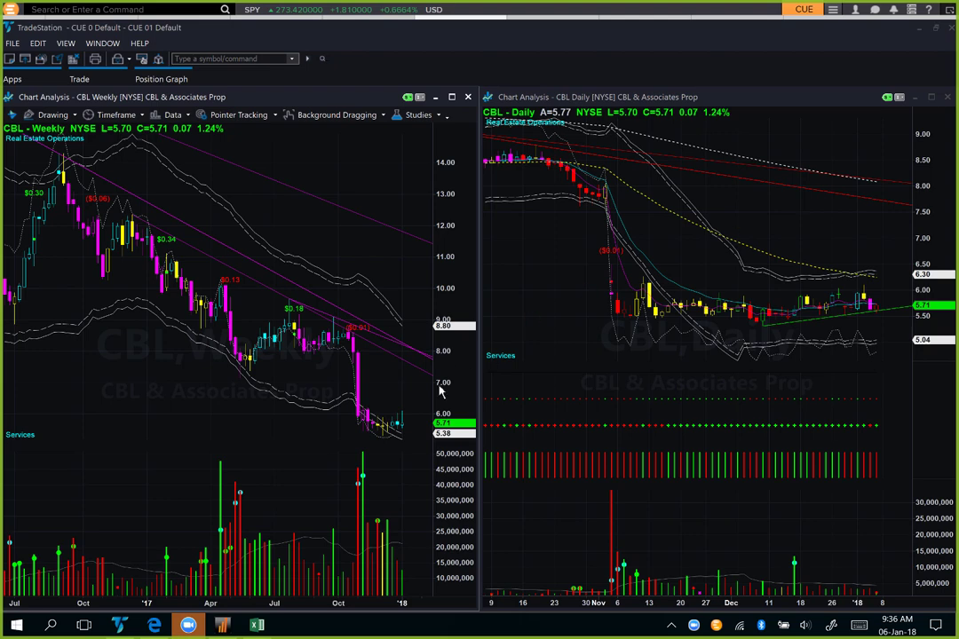
Step: Switch to the Worst Performing Industries chart in Edge and mark the Coal & Consumable Fuels label and the end of its bar
left_click(154, 625)
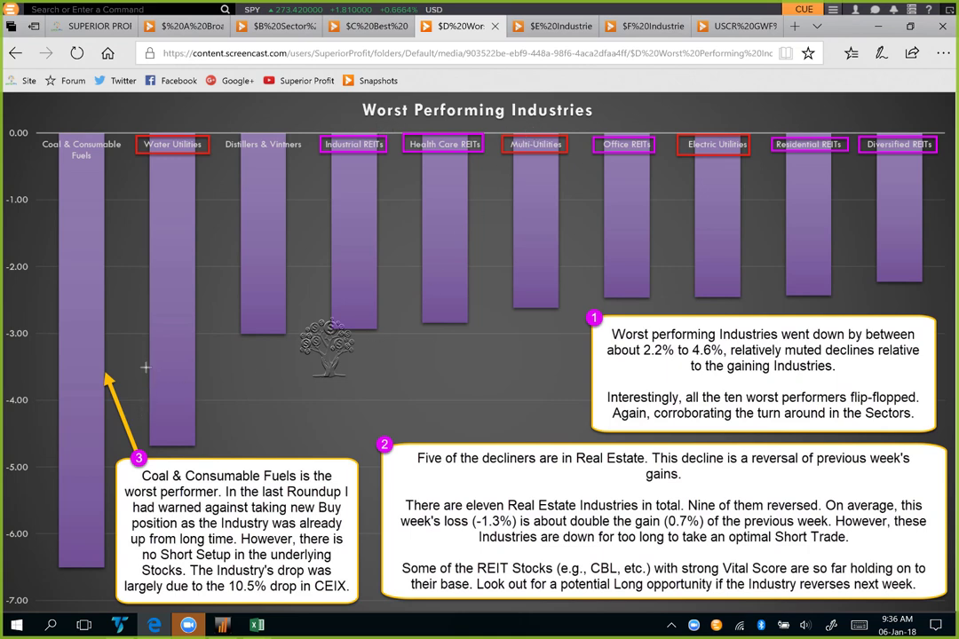
left_click_drag(134, 273, 92, 163)
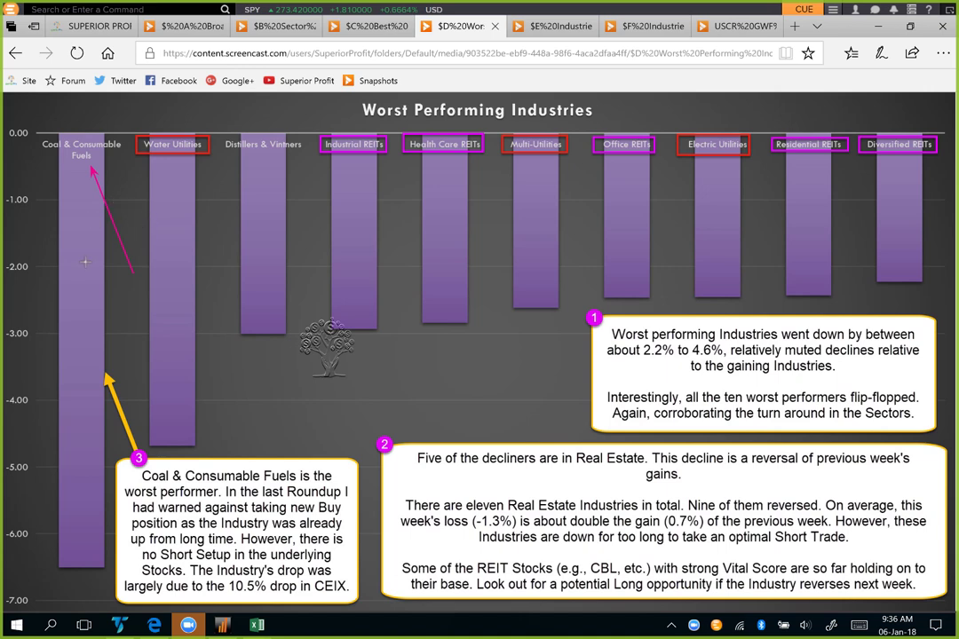
left_click_drag(14, 569, 50, 565)
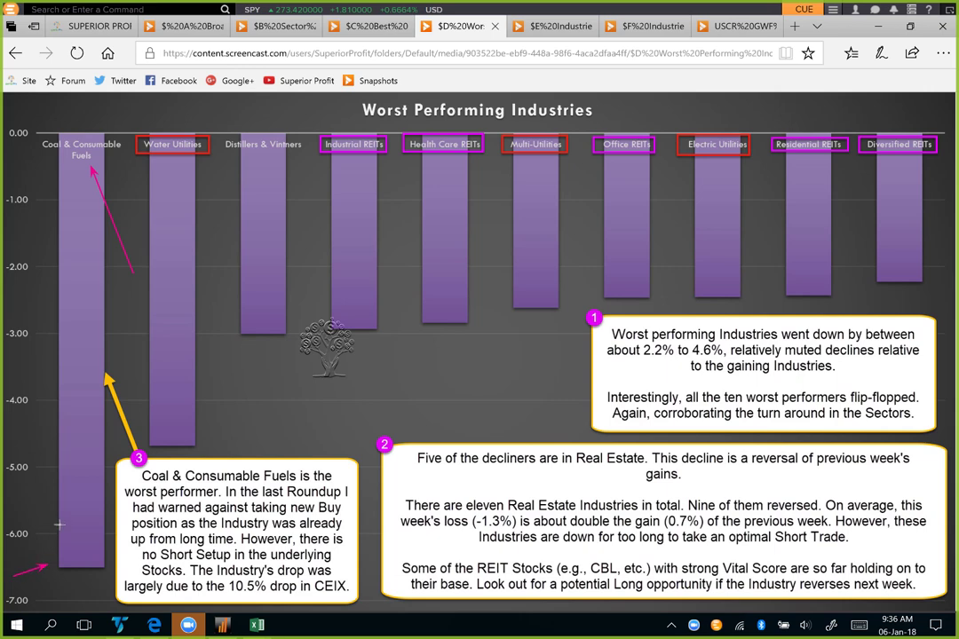
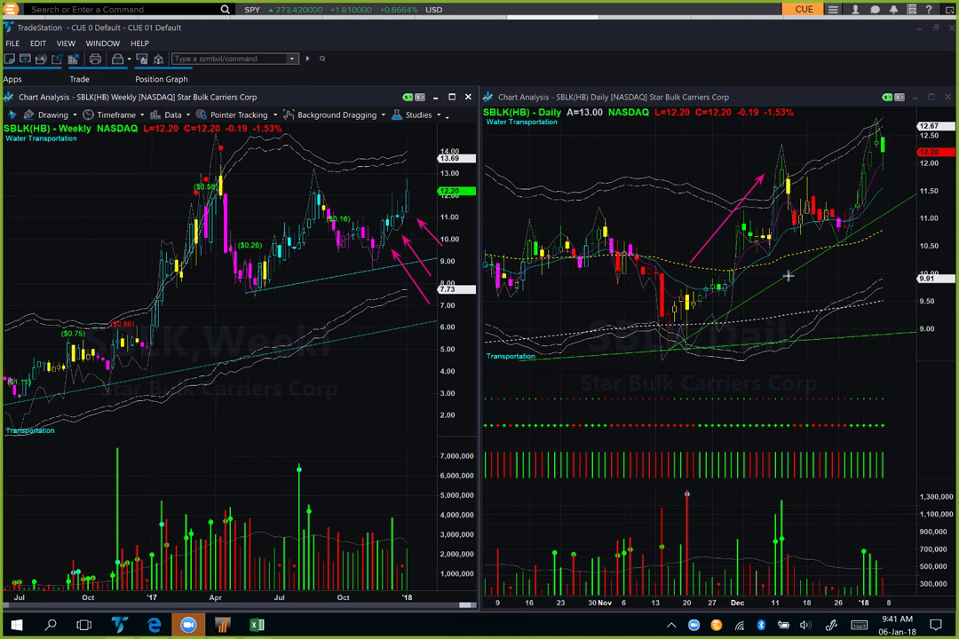
Step: Mark the December pullback on the Star Bulk Carriers daily chart and point two arrows at its low near the rising trendline
left_click_drag(792, 202, 822, 226)
left_click_drag(794, 293, 850, 237)
left_click_drag(903, 263, 858, 227)
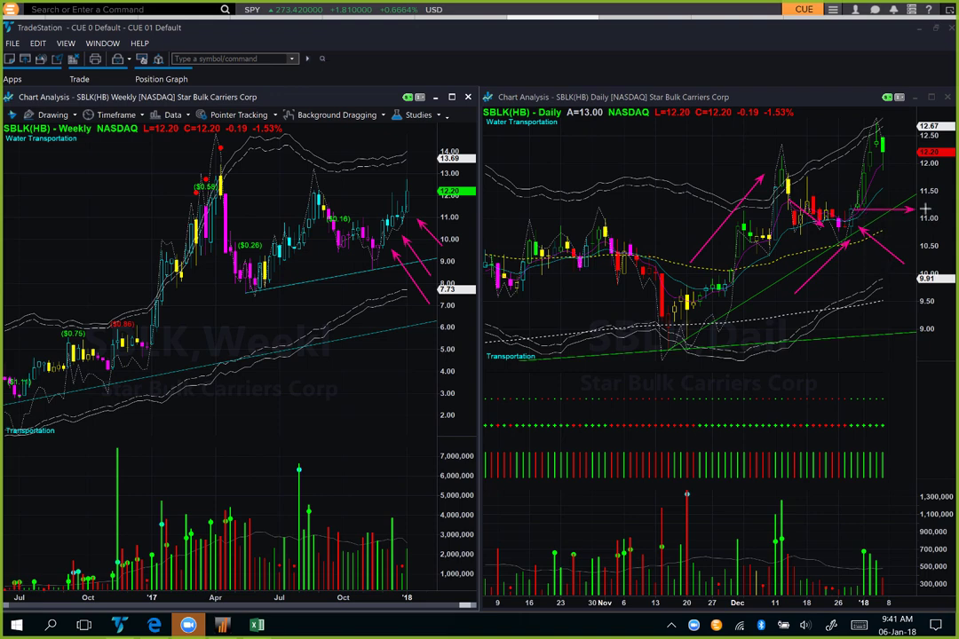
Step: Draw horizontal arrows at about 11.15, 10.55 and 12.15 on the Star Bulk Carriers daily chart, plus upward arrows at the latest candles
left_click_drag(853, 210, 925, 209)
left_click_drag(857, 243, 907, 243)
left_click_drag(836, 155, 900, 155)
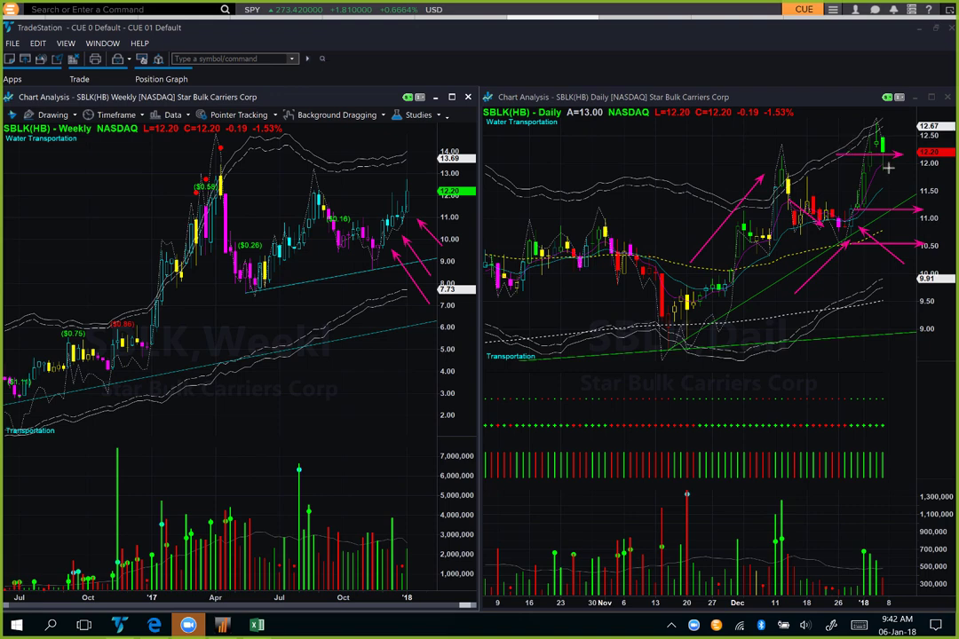
left_click_drag(892, 145, 902, 120)
left_click_drag(875, 199, 895, 167)
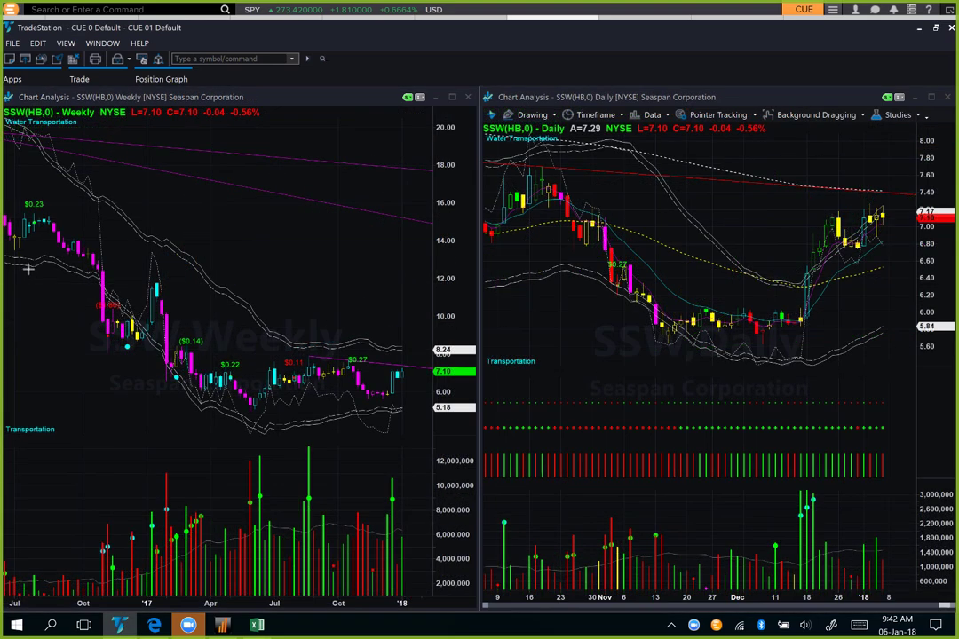
Step: Mark the downtrend and base on the Seaspan weekly chart, and the base range of about 5.65 to 6.05 on its daily chart
mouse_move(85, 327)
left_mouse_down()
mouse_move(150, 387)
mouse_move(225, 432)
mouse_move(232, 401)
mouse_move(433, 404)
left_mouse_up()
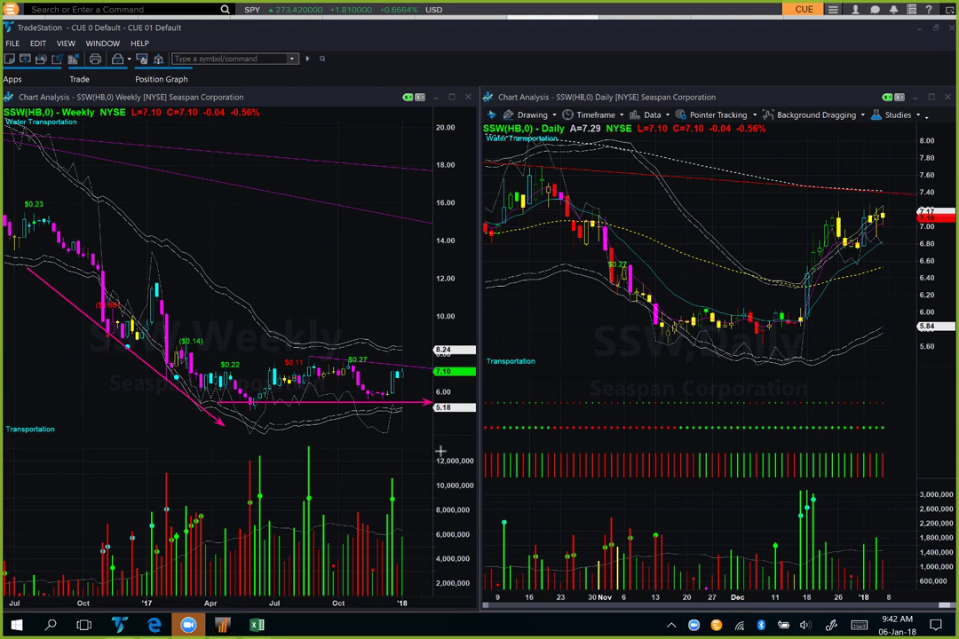
left_click_drag(437, 450, 399, 401)
left_click_drag(702, 306, 866, 307)
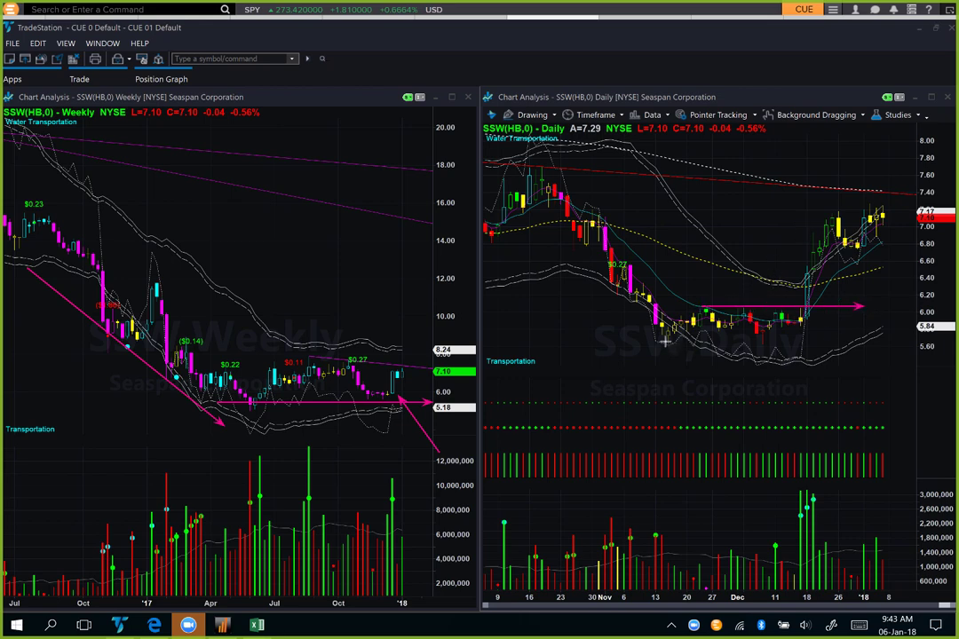
left_click_drag(666, 341, 859, 349)
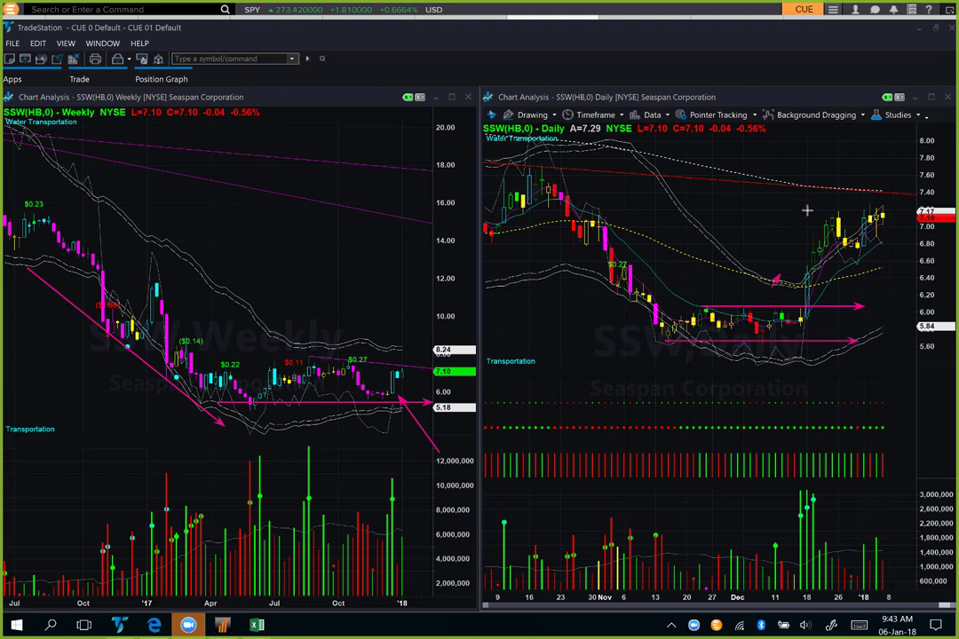
Step: Draw arrows on the Seaspan daily chart for the December rally, the following pullback and the turn around its latest candles
left_click_drag(772, 286, 821, 212)
mouse_move(832, 241)
left_mouse_down()
mouse_move(855, 268)
mouse_move(867, 252)
left_mouse_up()
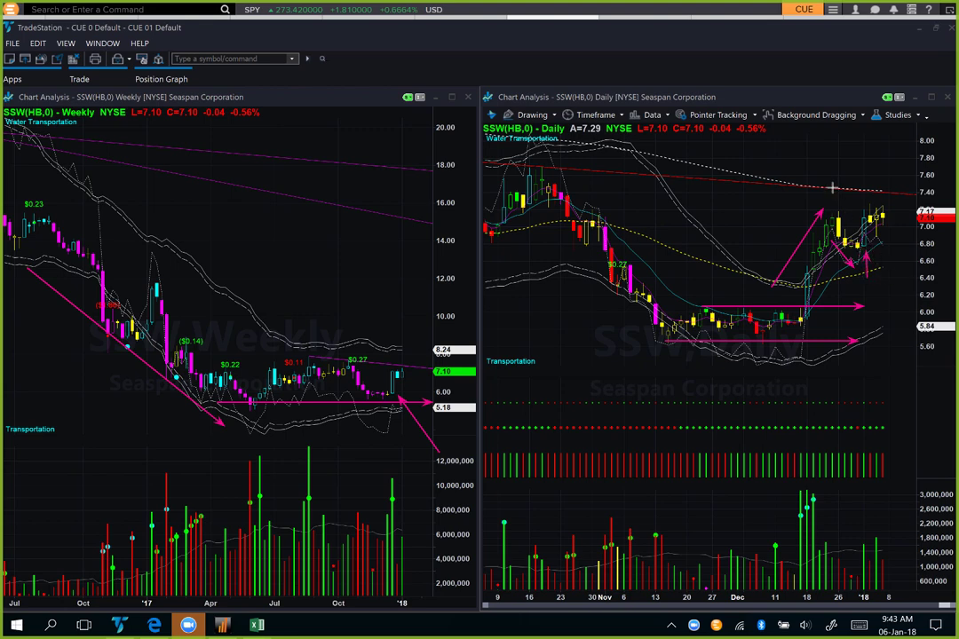
left_click_drag(813, 164, 855, 214)
left_click_drag(914, 275, 872, 242)
left_click_drag(930, 311, 870, 251)
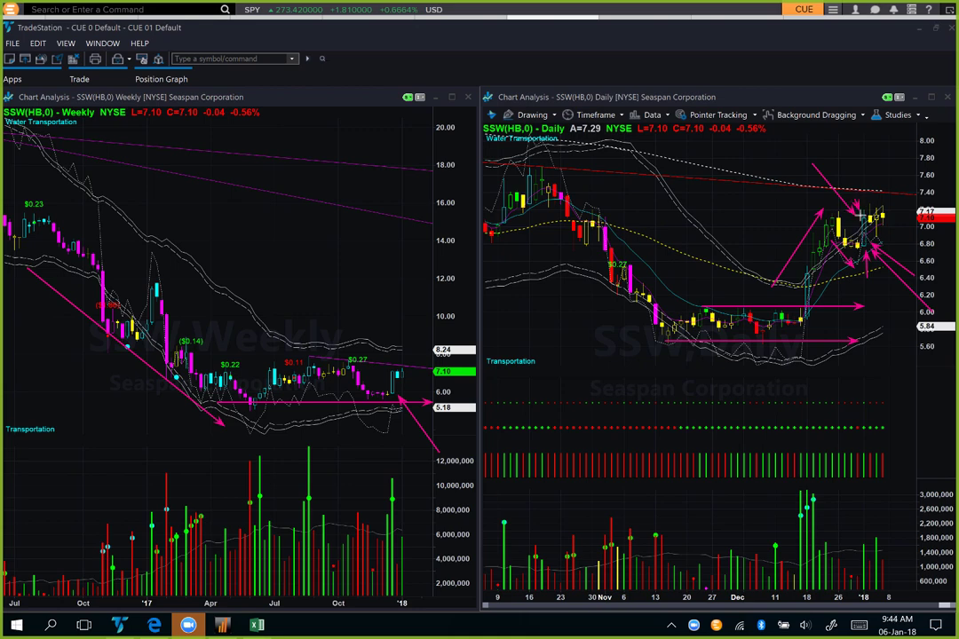
Step: Draw horizontal arrows at about 6.90, 6.65 and 7.40 beside the latest candles on the Seaspan daily chart
left_click_drag(866, 234, 929, 235)
left_click_drag(862, 258, 923, 256)
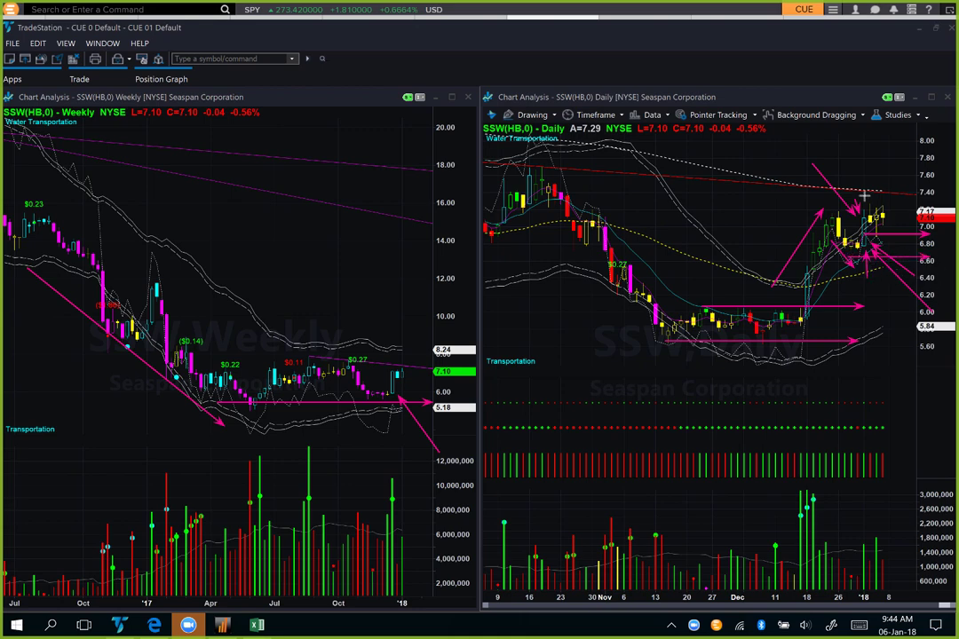
mouse_move(855, 195)
left_mouse_down()
mouse_move(932, 199)
mouse_move(916, 191)
left_mouse_up()
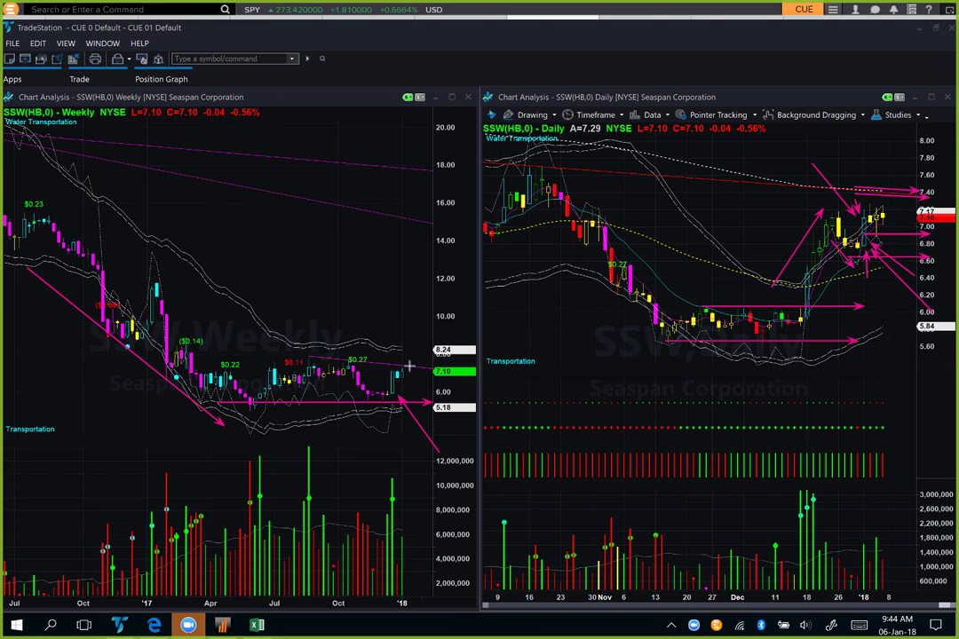
Step: Draw an arrow along the Seaspan weekly resistance line and upward breakout arrows from the latest candles on the weekly and daily charts
left_click_drag(343, 359, 449, 366)
left_click_drag(875, 194, 886, 169)
left_click_drag(396, 367, 417, 332)
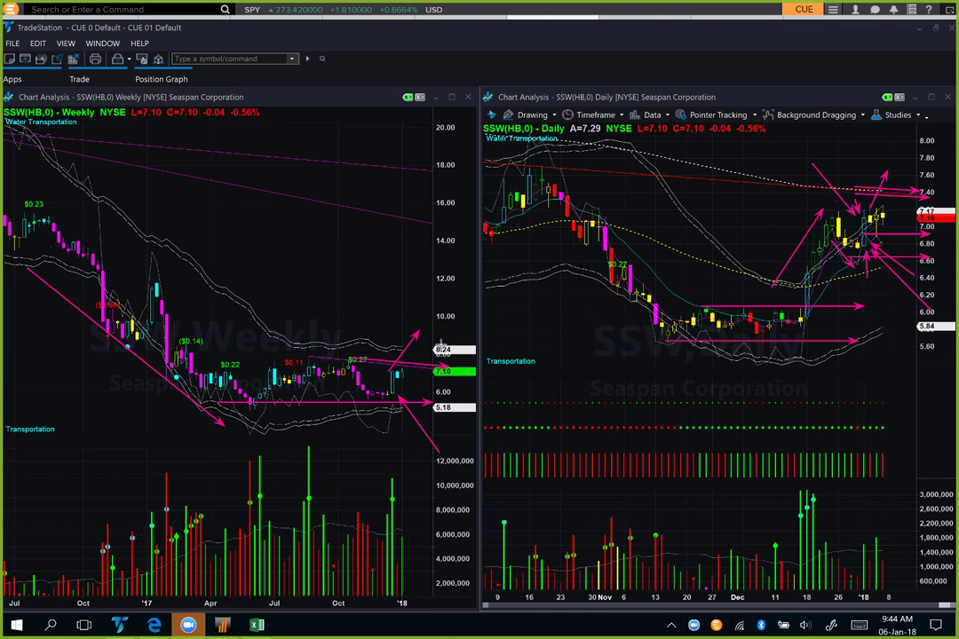
left_click_drag(423, 329, 449, 286)
Step: Clear the annotations and load the symbol KEX in the weekly and daily charts
key("e")
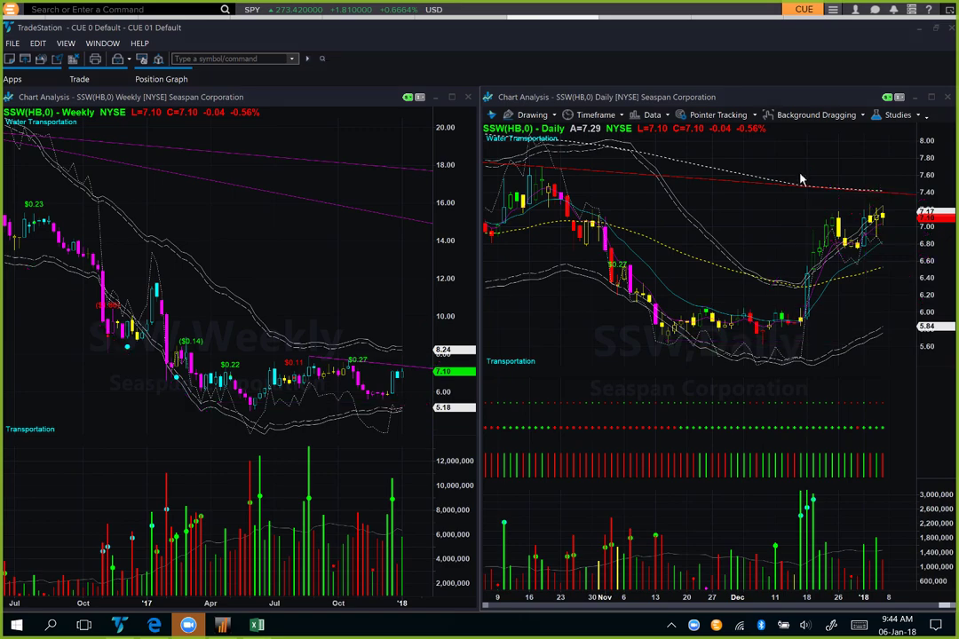
left_click(347, 252)
type("KEX")
key("Return")
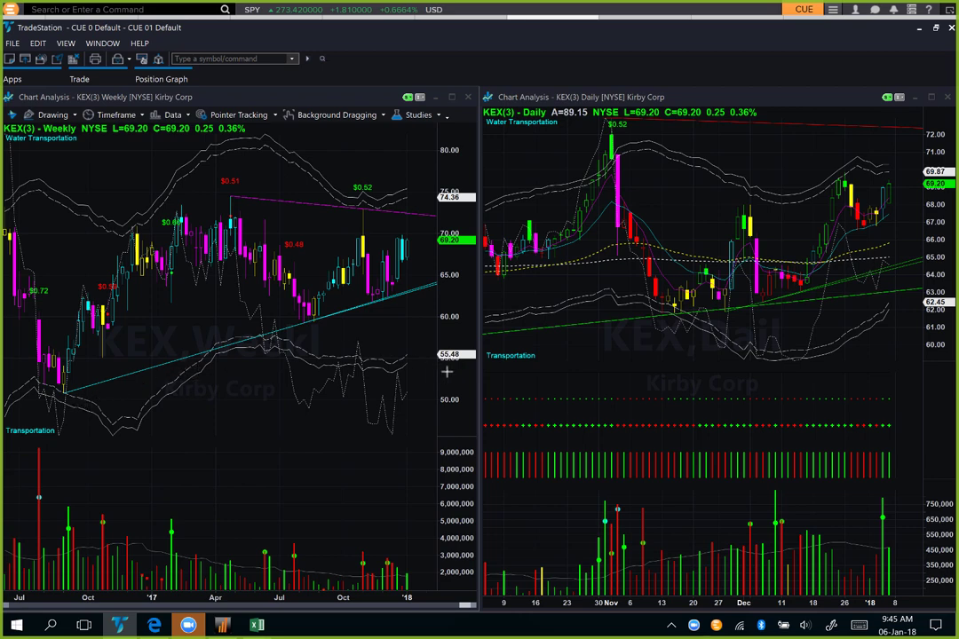
Step: Point arrows at the latest KEX weekly candles, and mark the December rally, pullback and turn on its daily chart
mouse_move(445, 371)
left_mouse_down()
mouse_move(439, 320)
mouse_move(407, 284)
mouse_move(413, 260)
left_mouse_up()
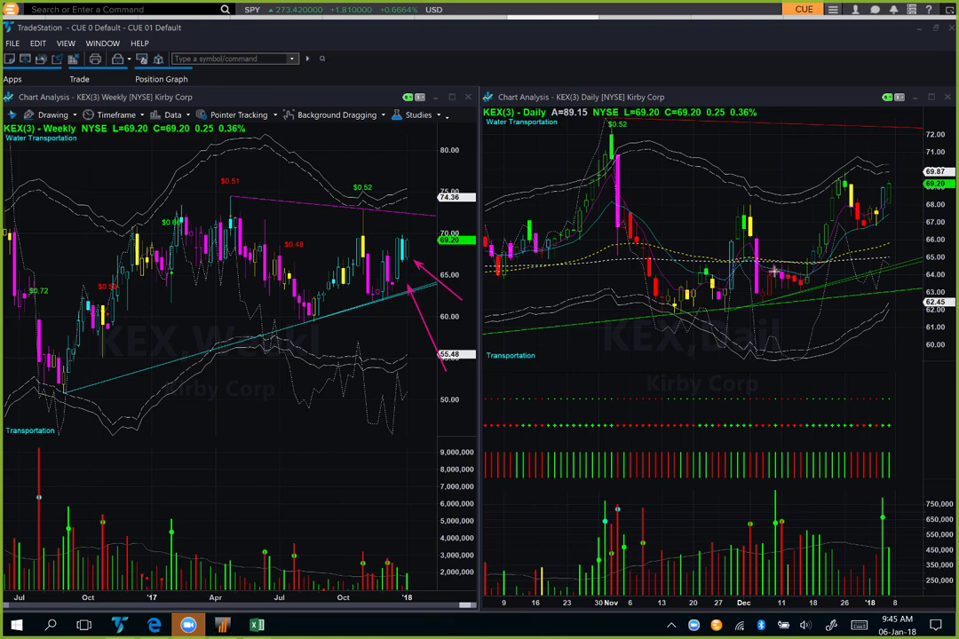
mouse_move(774, 268)
left_mouse_down()
mouse_move(829, 174)
mouse_move(868, 241)
left_mouse_up()
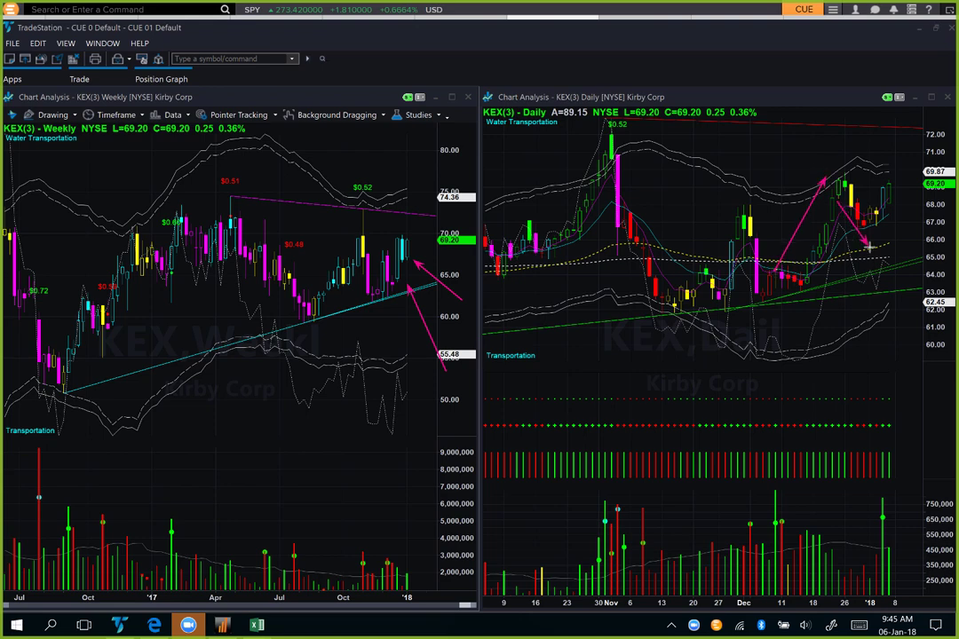
left_click_drag(919, 275, 888, 228)
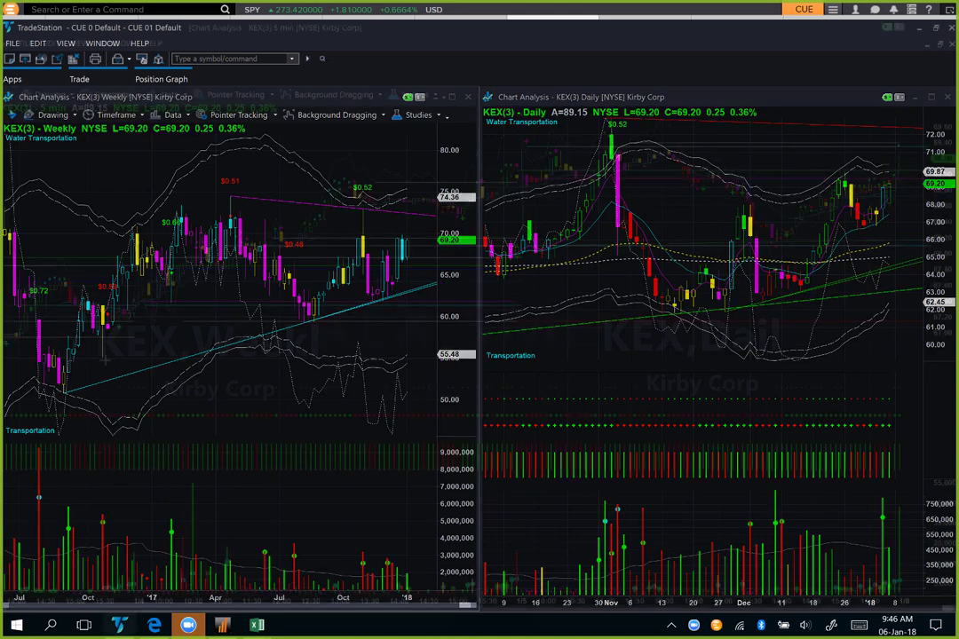
Step: Switch to the KEX 5-minute chart and point arrows at the swing lows and highs around the 1/4 open
key("ctrl+Tab")
left_click_drag(77, 364, 136, 306)
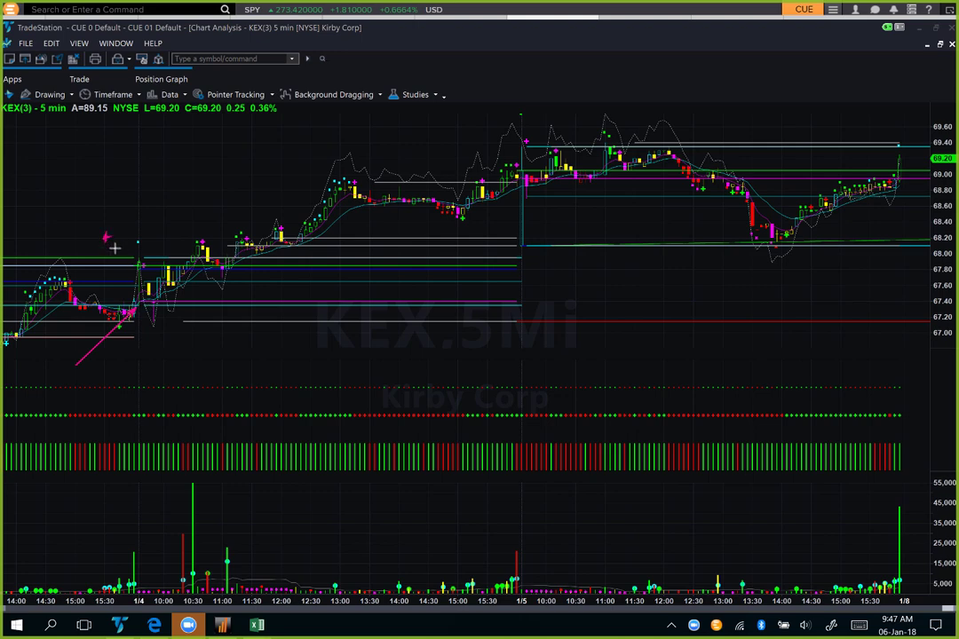
left_click_drag(108, 236, 140, 258)
left_click_drag(127, 337, 169, 307)
left_click_drag(145, 210, 191, 241)
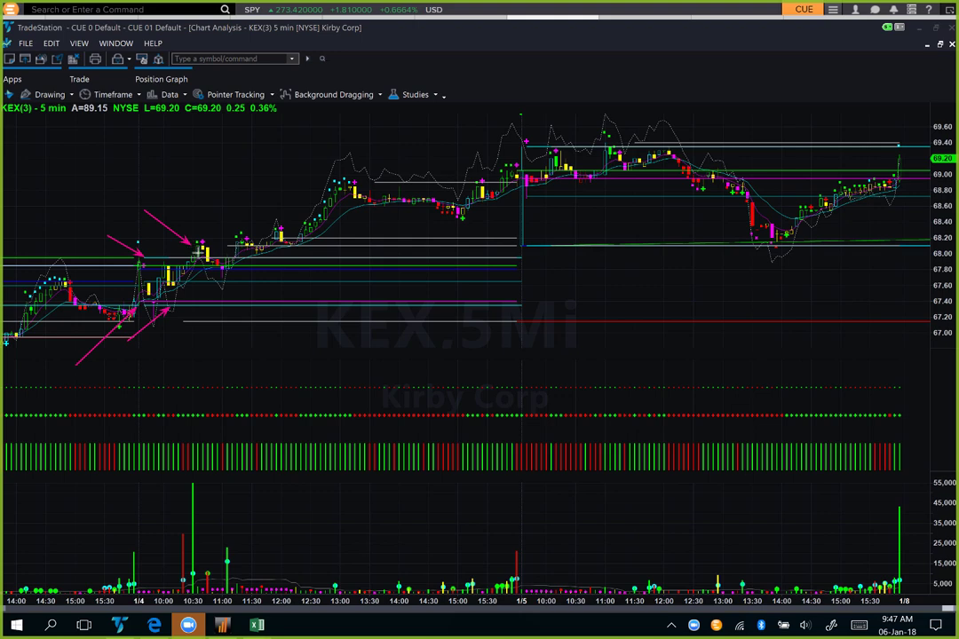
Step: Draw horizontal arrows at about 68.10, a rising arrow along the 1/4 uptrend and an arrow at that day's closing high on the KEX 5-minute chart
left_click_drag(196, 246, 350, 246)
left_click_drag(242, 229, 449, 161)
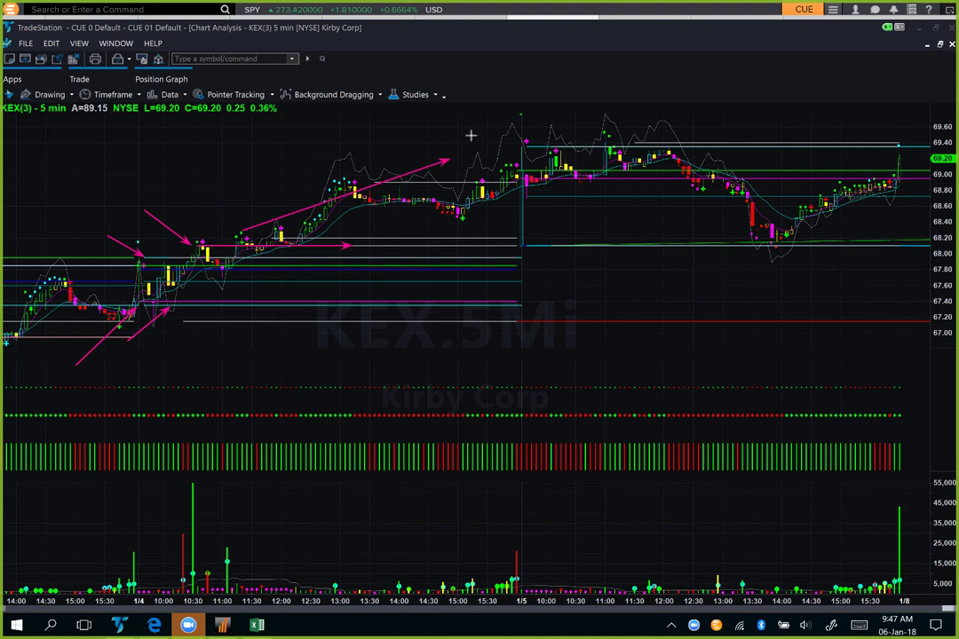
left_click_drag(471, 135, 513, 167)
left_click_drag(236, 247, 479, 246)
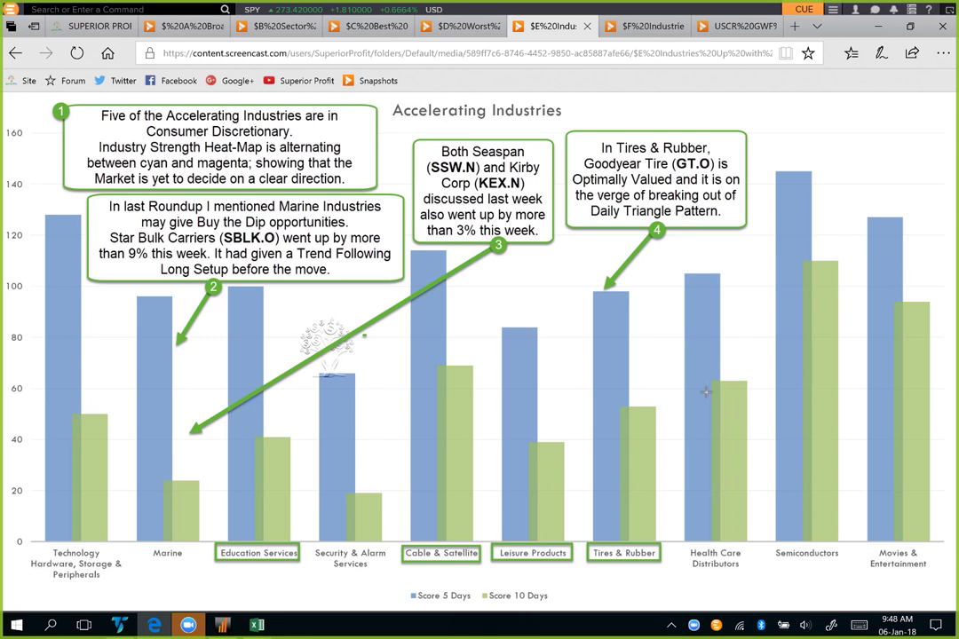
Step: On the Accelerating Industries chart in the browser, draw arrows at the Tires & Rubber bars and underline the Goodyear Tire (GT.O) callout text
left_click_drag(653, 327, 624, 480)
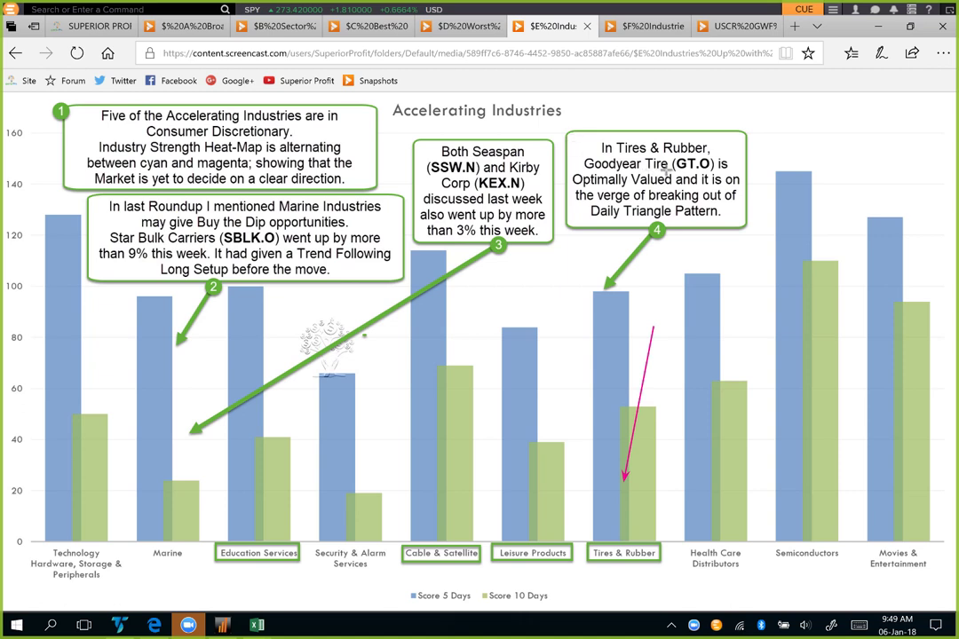
left_click_drag(646, 168, 733, 169)
left_click_drag(617, 188, 735, 189)
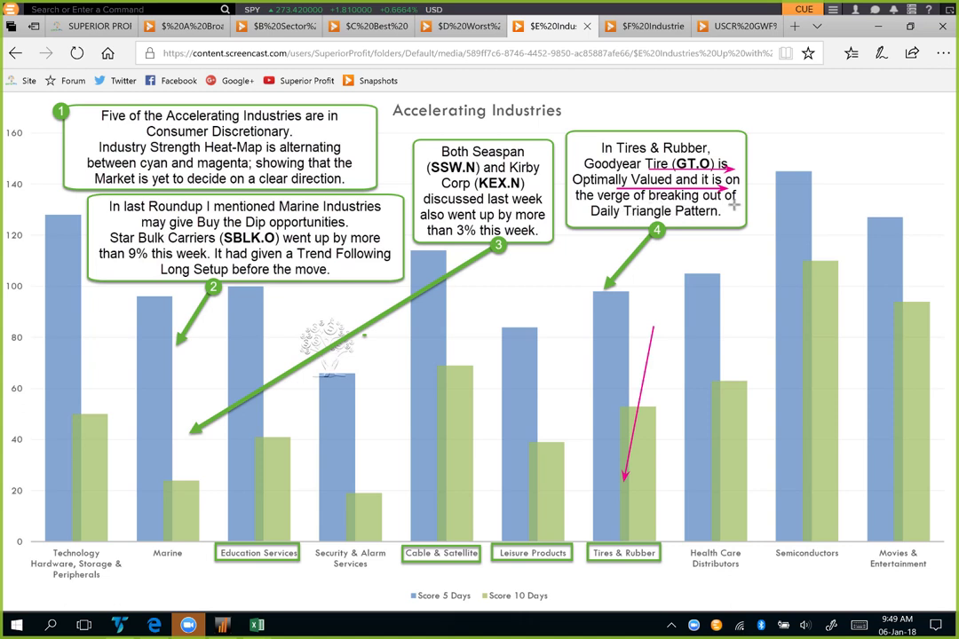
left_click_drag(613, 216, 731, 218)
left_click_drag(654, 407, 635, 323)
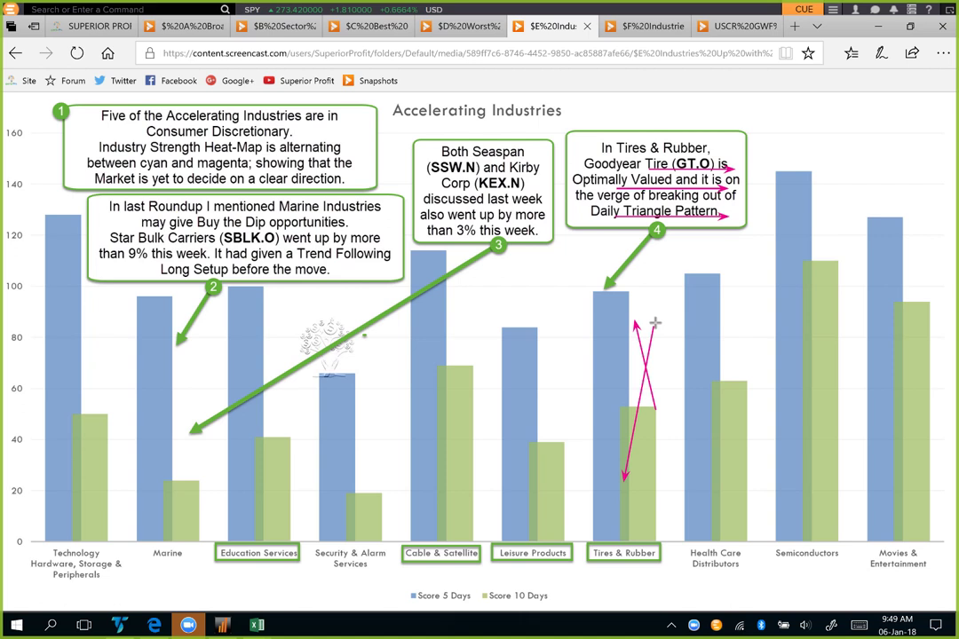
left_click_drag(730, 133, 705, 154)
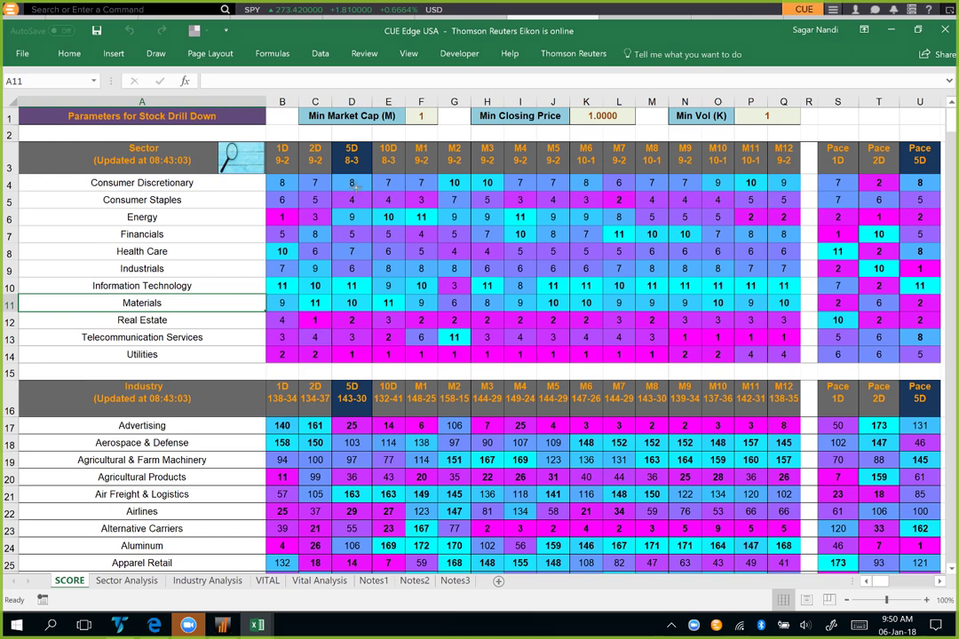
Step: In the CUE Edge USA workbook's SCORE sheet, draw arrows down the sector and industry lists and across the time-period headings
left_click_drag(202, 184, 204, 348)
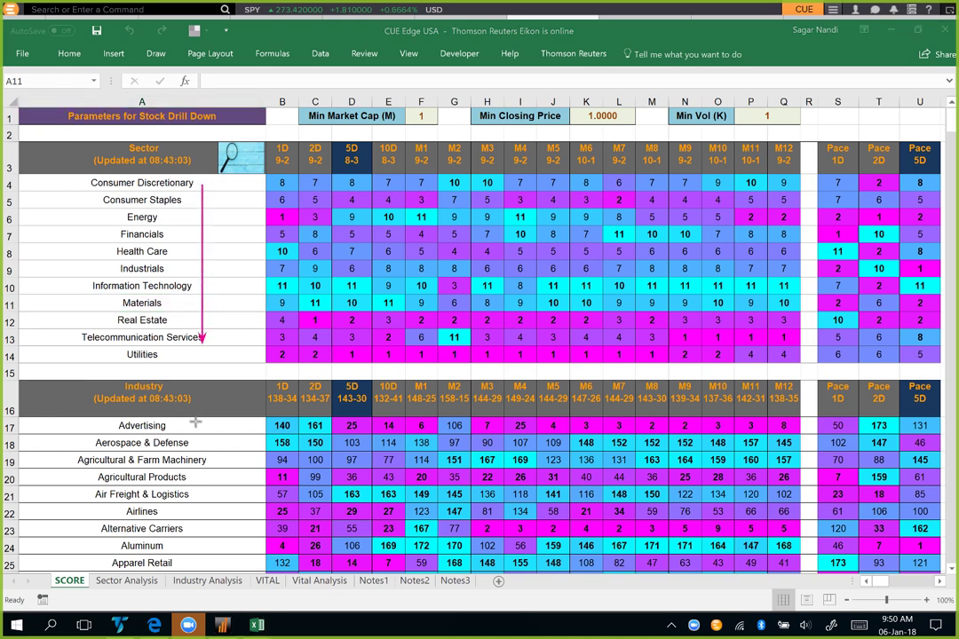
left_click_drag(194, 425, 194, 522)
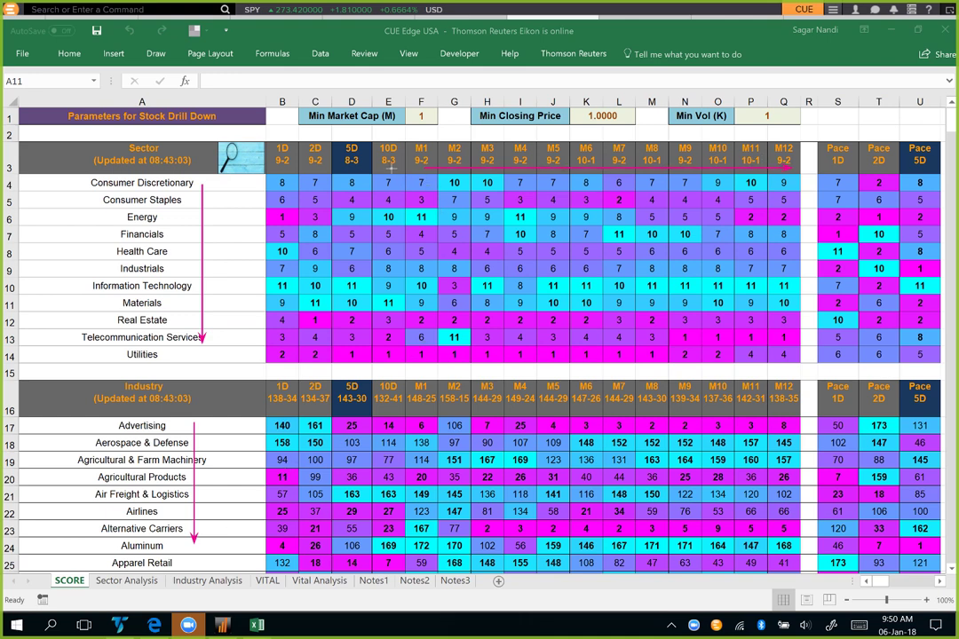
left_click_drag(389, 167, 277, 168)
Step: Point arrows at the 5D scores of Information Technology and Utilities, and clear the annotations
left_click_drag(326, 261, 345, 286)
left_click_drag(326, 366, 342, 354)
left_click_drag(359, 274, 360, 285)
left_click_drag(360, 363, 373, 374)
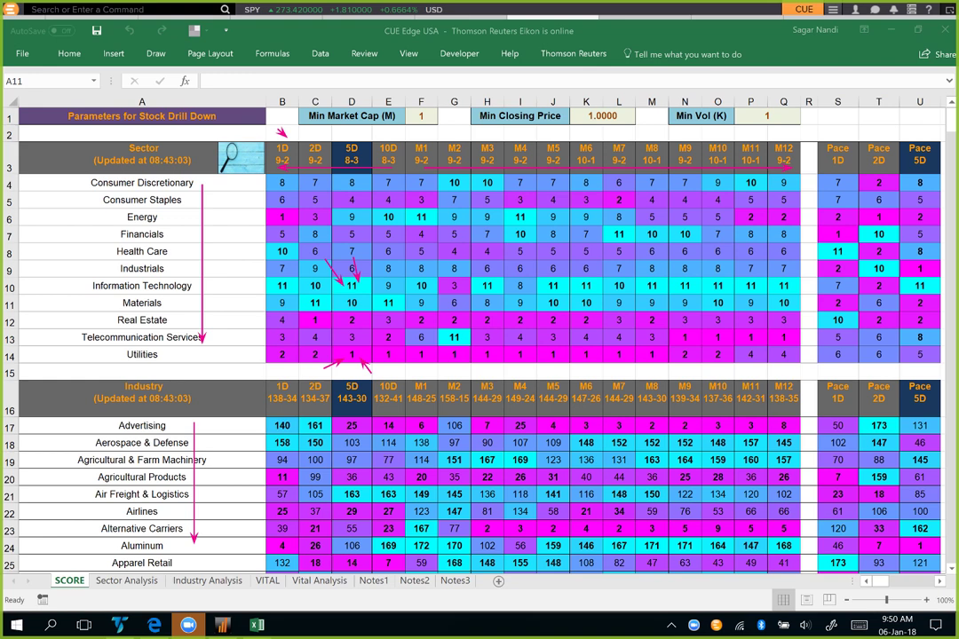
key("Escape")
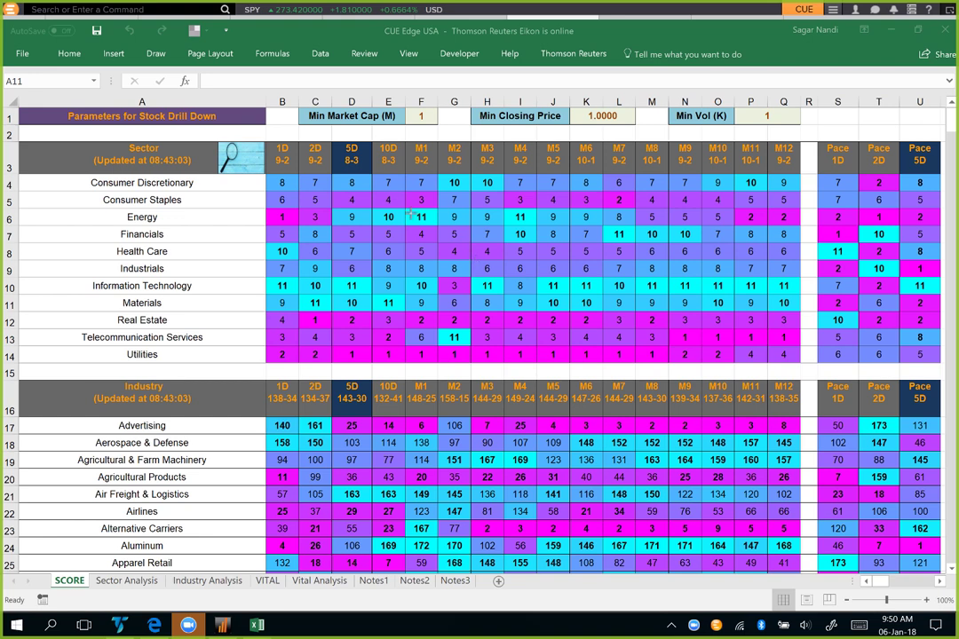
Step: Point arrows at the 5D sector column and draw leftward arrows along the Utilities and Information Technology rows
left_click_drag(322, 135, 351, 146)
left_click_drag(720, 360, 379, 364)
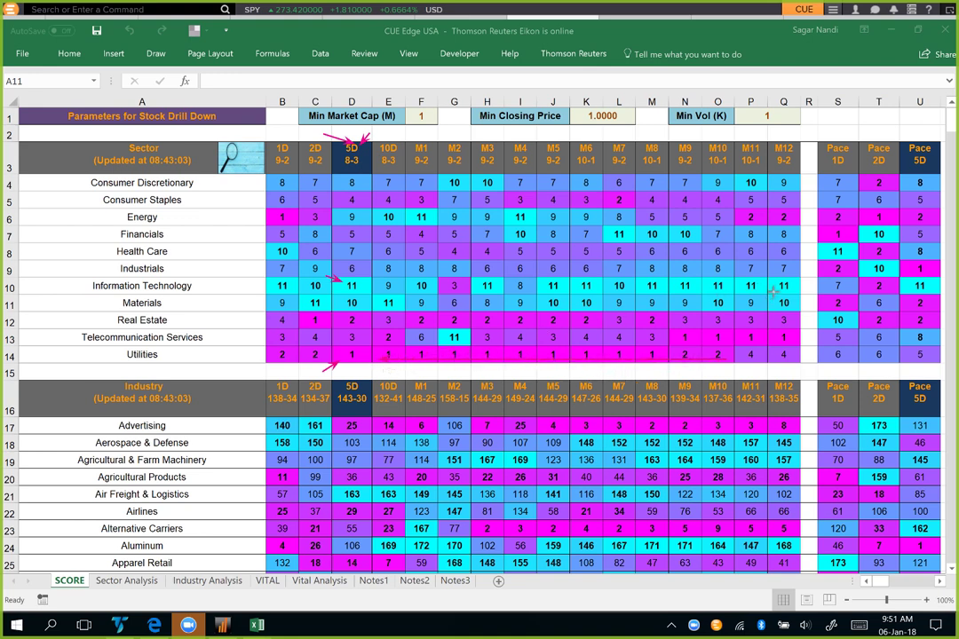
left_click_drag(772, 291, 373, 290)
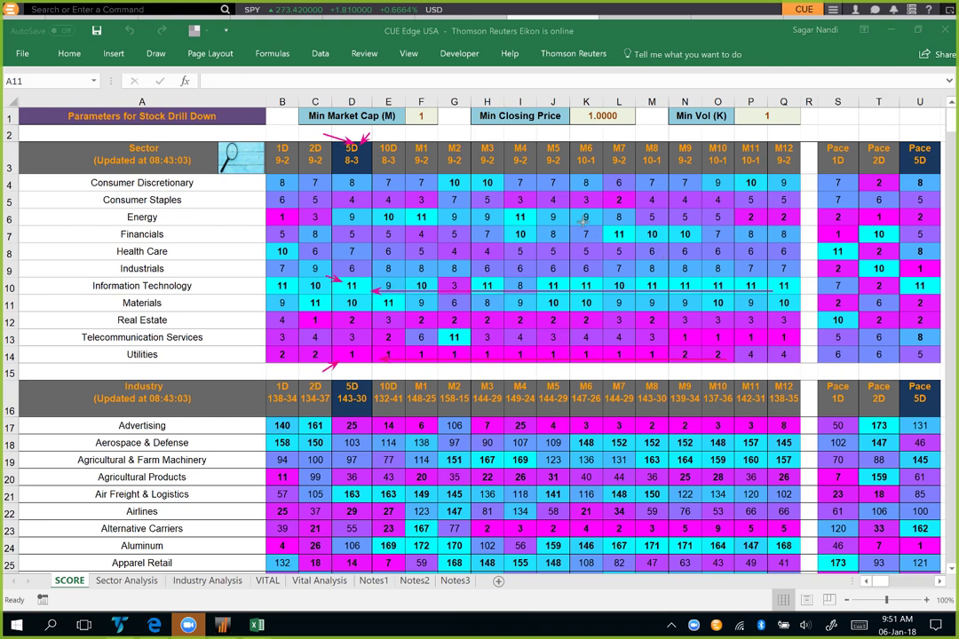
Step: Draw a leftward arrow along the Energy row and point arrows at its 5D, 2D and 1D scores
left_click_drag(583, 219, 330, 222)
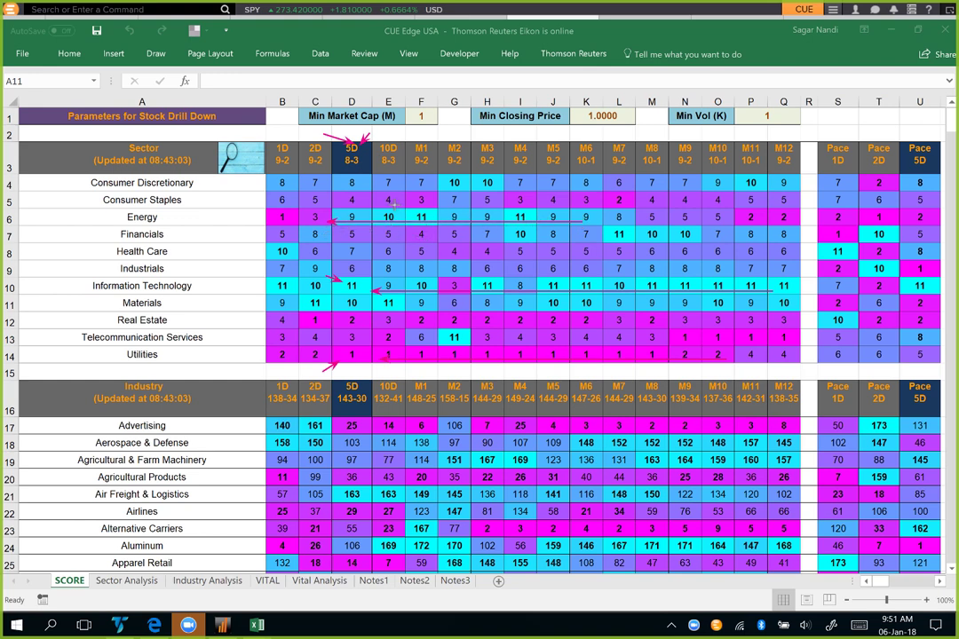
left_click_drag(360, 206, 352, 216)
left_click_drag(249, 228, 271, 220)
Step: Mark the Advertising row's scores from M12 to 5D, its 2D and 1D scores, and the industry 5D column with arrows
left_click_drag(781, 426, 495, 427)
left_click_drag(427, 433, 376, 430)
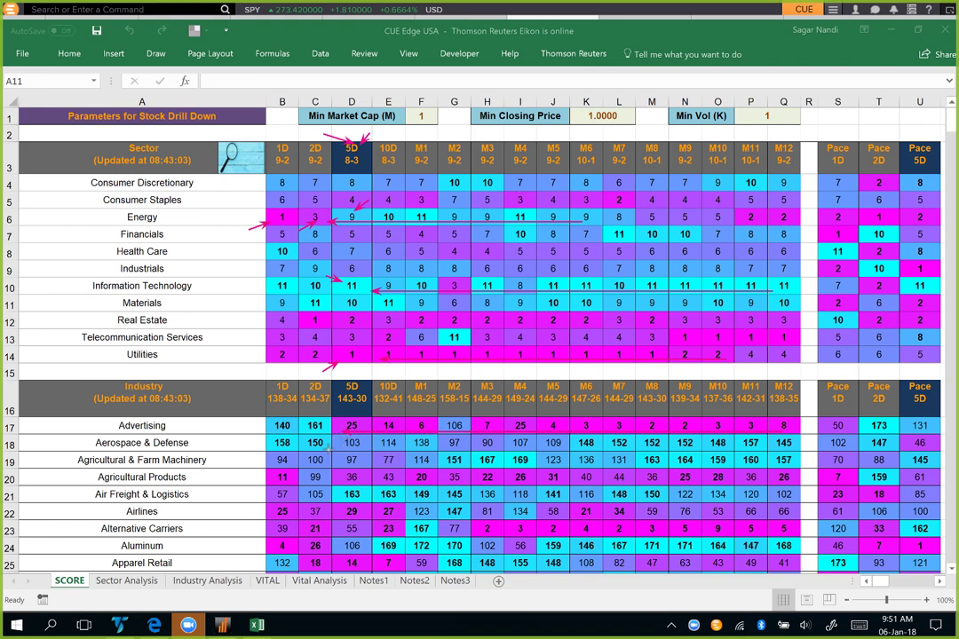
mouse_move(214, 454)
left_mouse_down()
mouse_move(277, 432)
mouse_move(251, 432)
mouse_move(270, 423)
left_mouse_up()
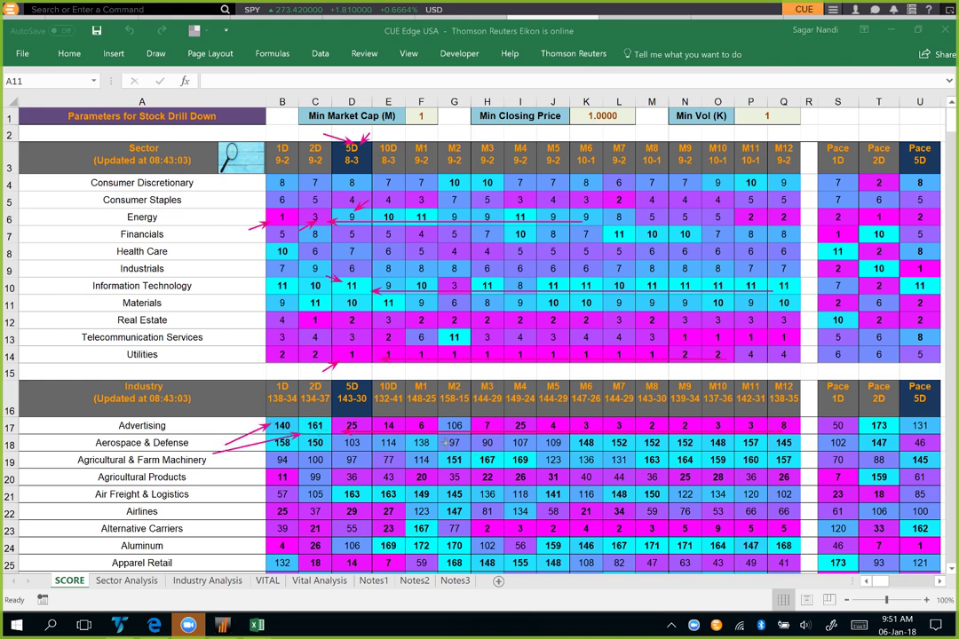
left_click_drag(386, 369, 364, 387)
left_click_drag(368, 406, 361, 423)
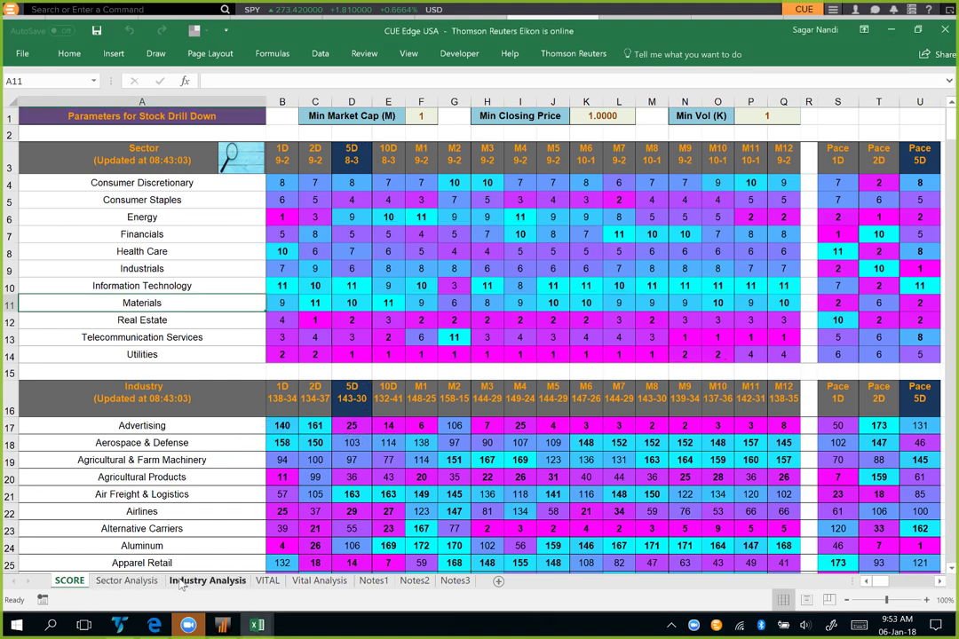
Step: Filter the Industry Analysis sheet by "tire" to show only the Tires & Rubber industry
left_click(207, 581)
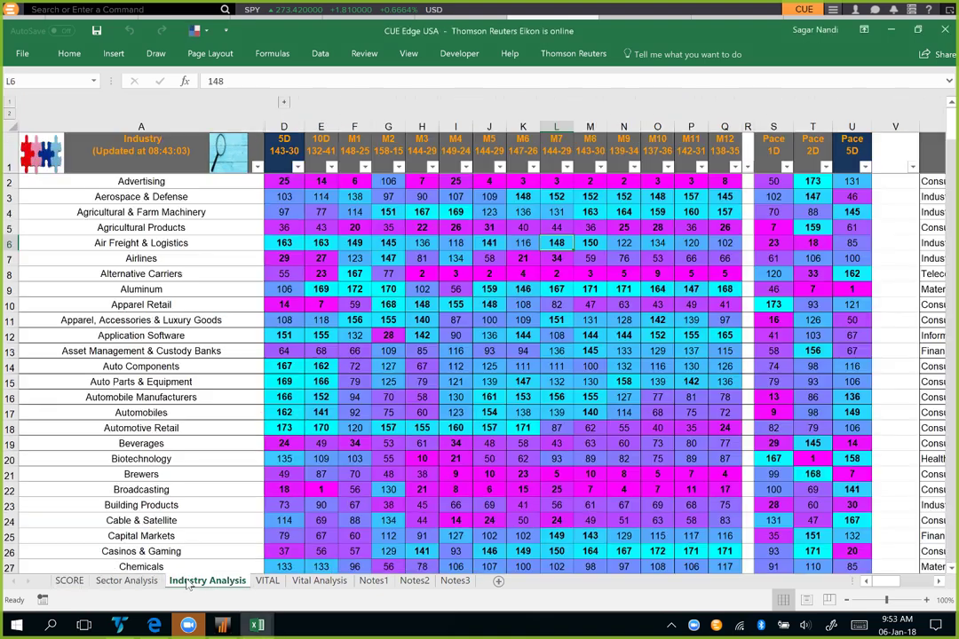
left_click(258, 167)
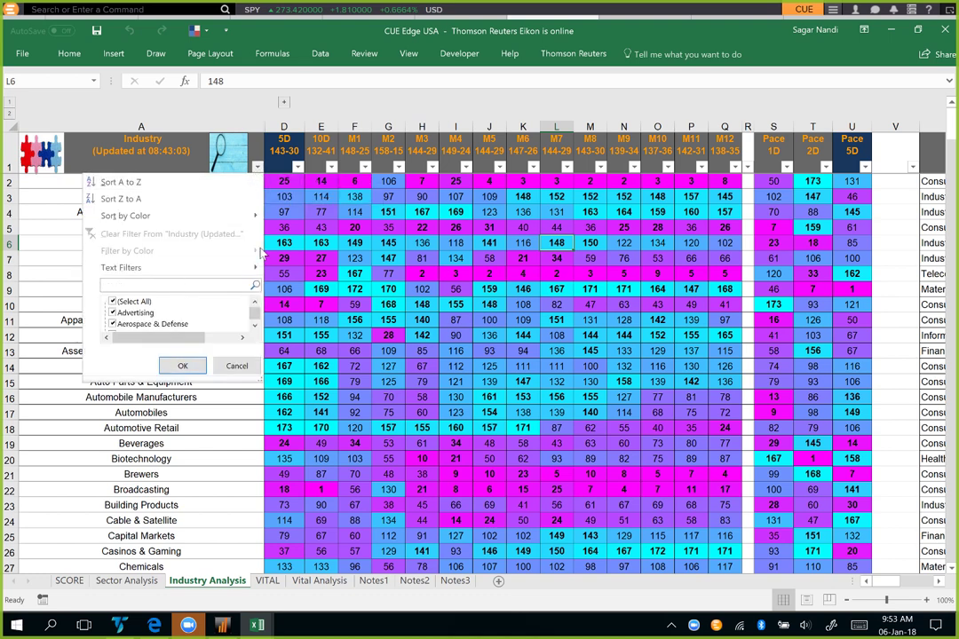
type("tire")
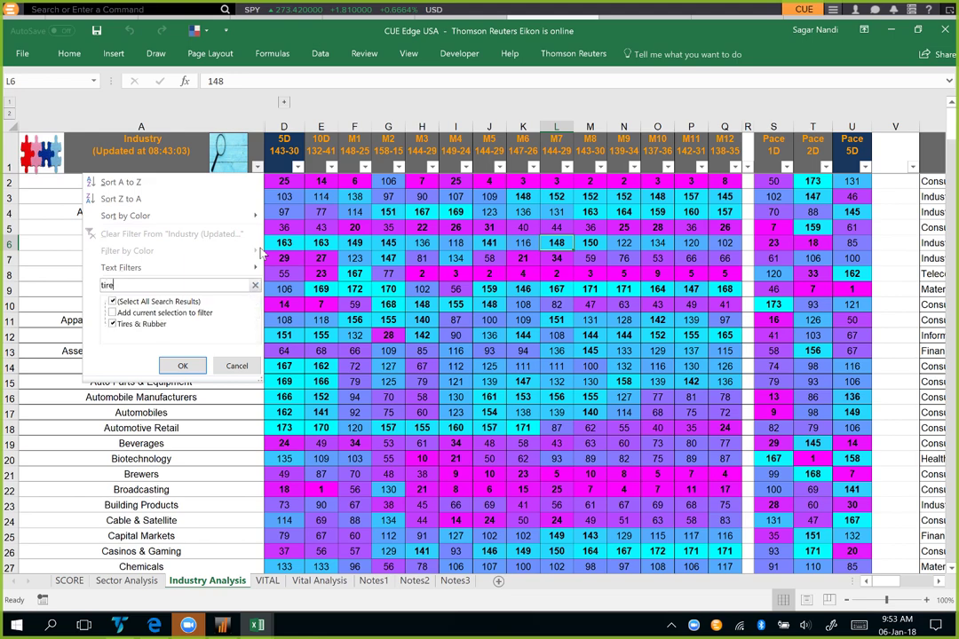
key("Return")
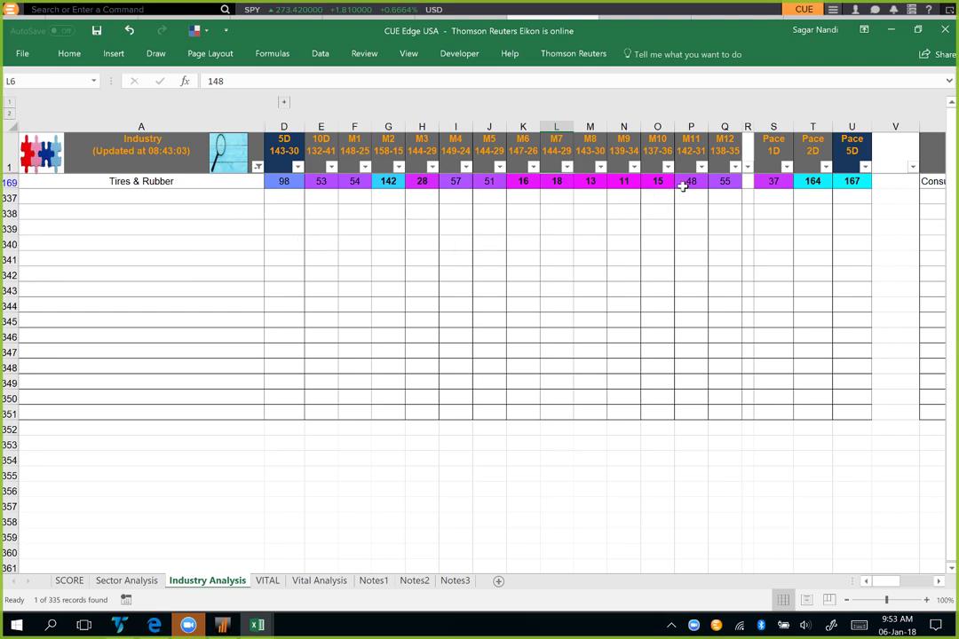
Step: Examine the Tires & Rubber scores from M12 to M3, followed by M2, M1 with 10D, and 5D
left_click_drag(720, 184, 428, 184)
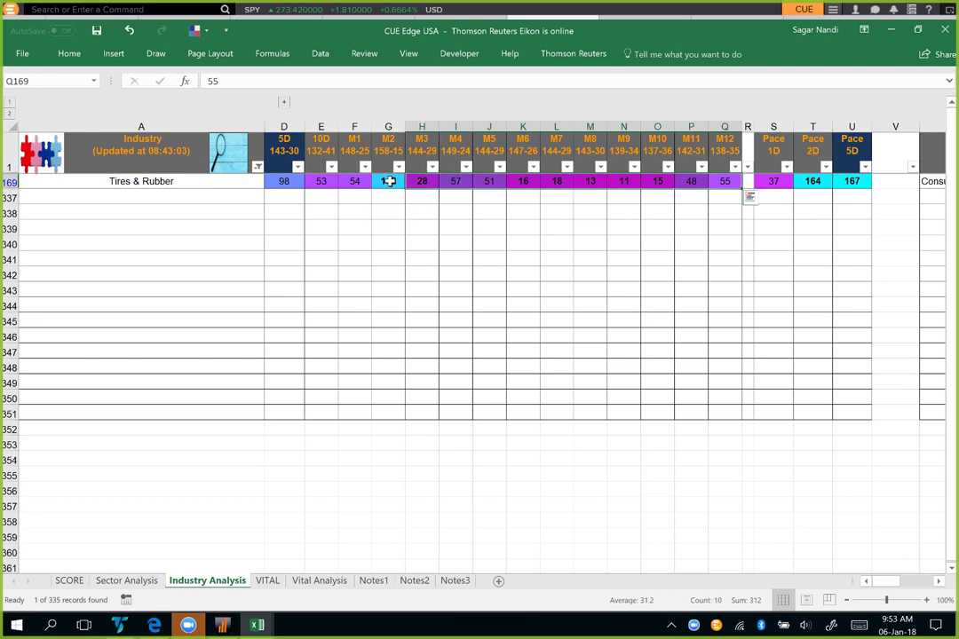
left_click(388, 181)
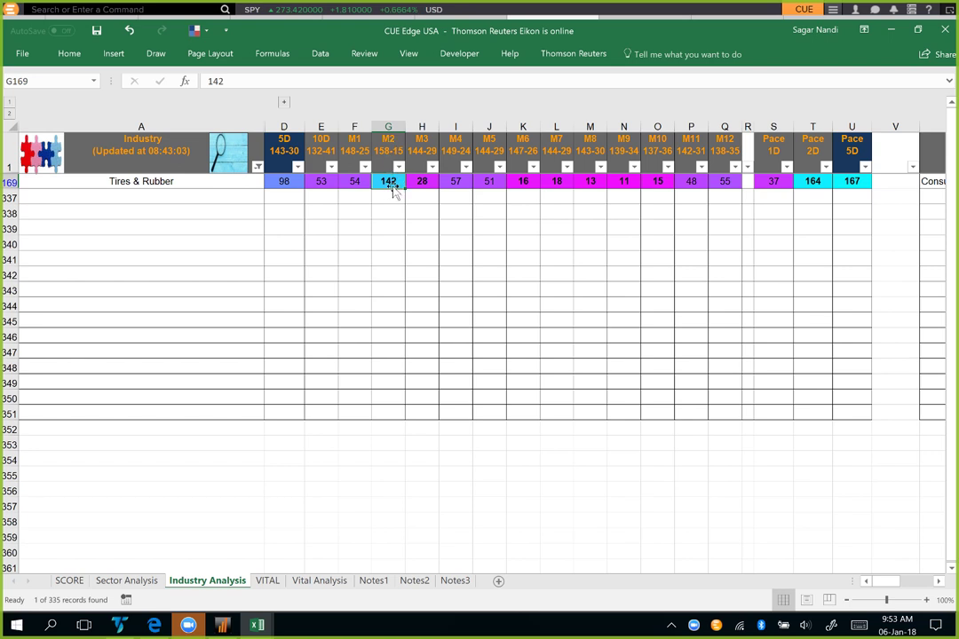
left_click(357, 184)
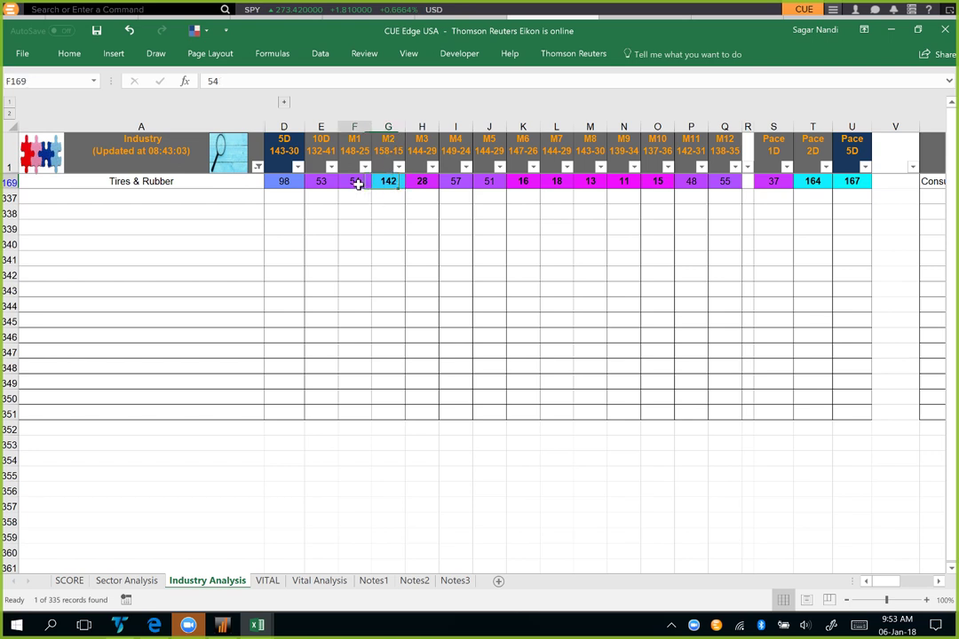
left_click_drag(356, 184, 321, 184)
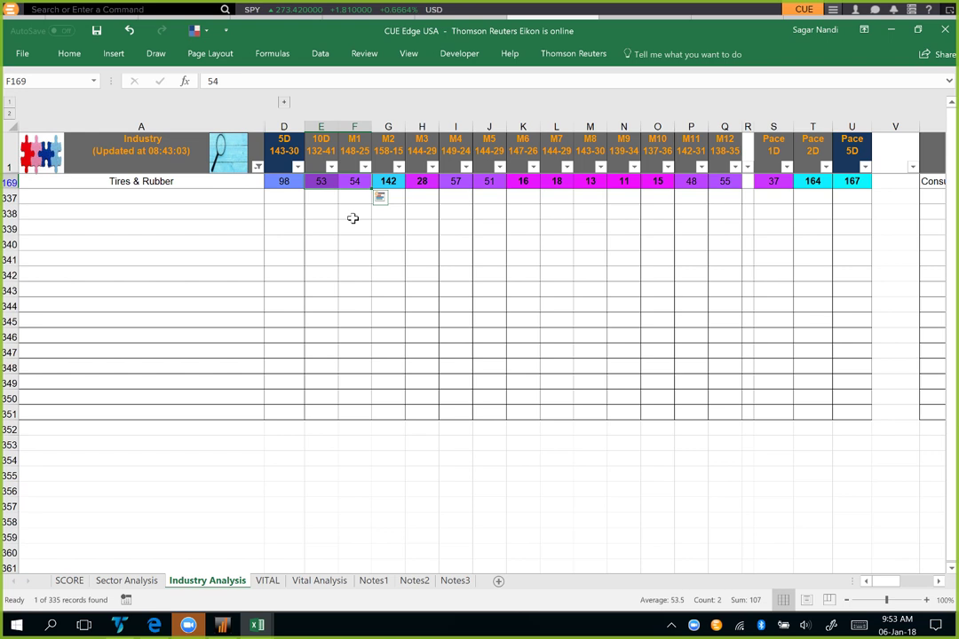
left_click(290, 182)
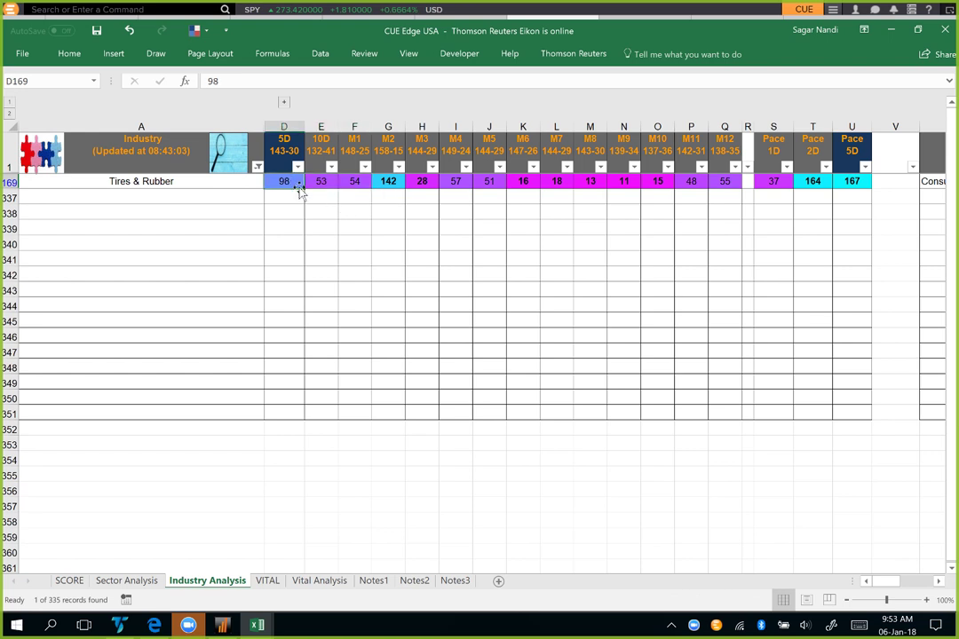
Step: Examine the Tires & Rubber 5D score together with its 2D and 5D pace scores
left_click_drag(838, 231, 850, 186)
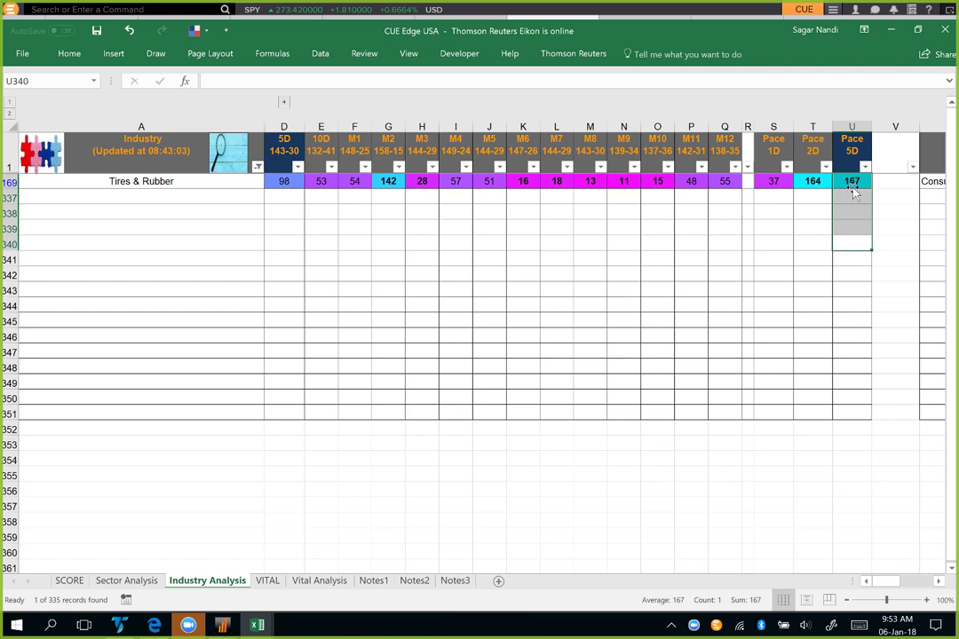
left_click(225, 183)
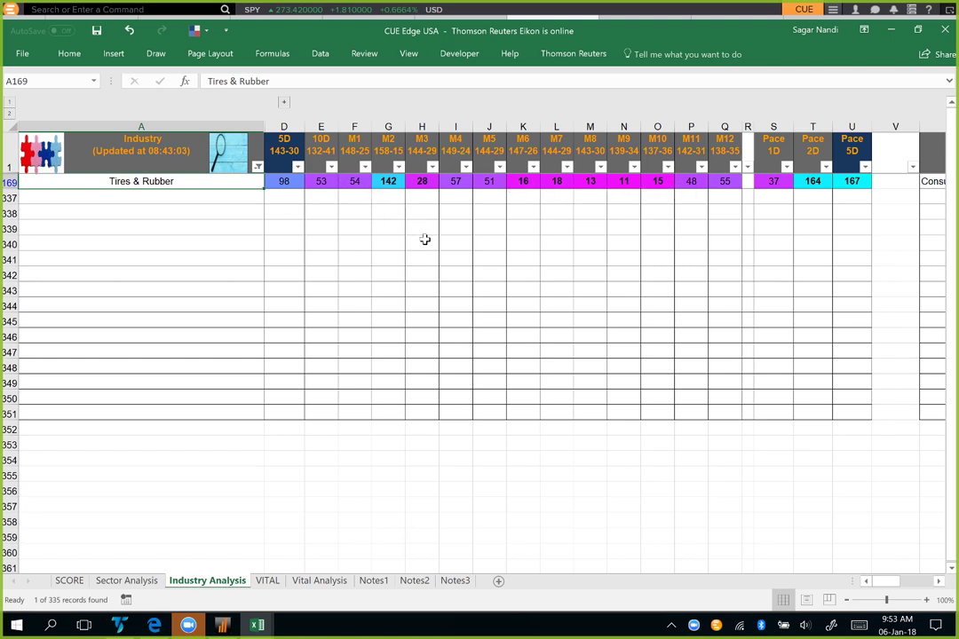
left_click(286, 182)
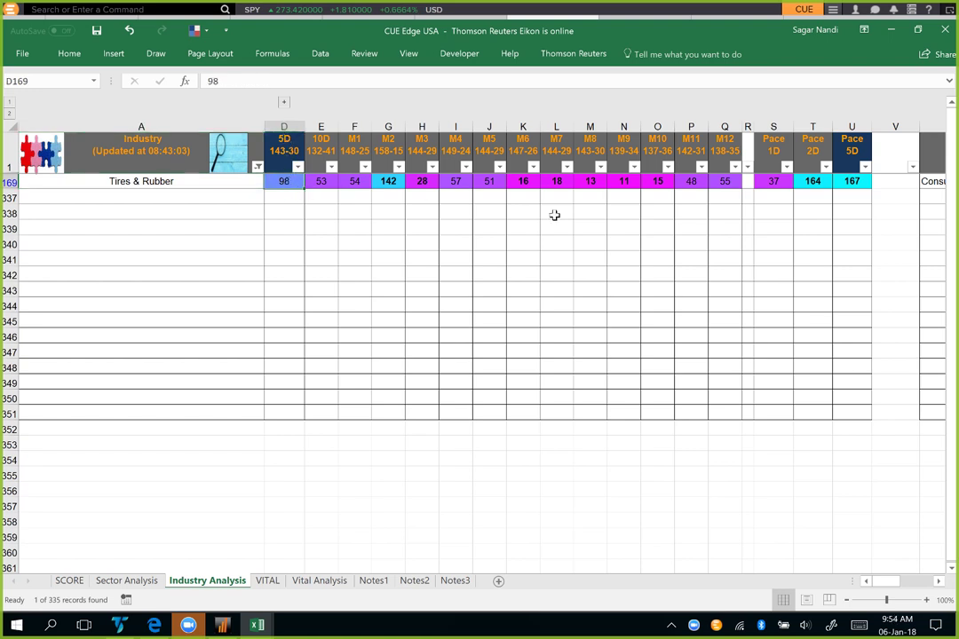
left_click_drag(813, 181, 850, 182)
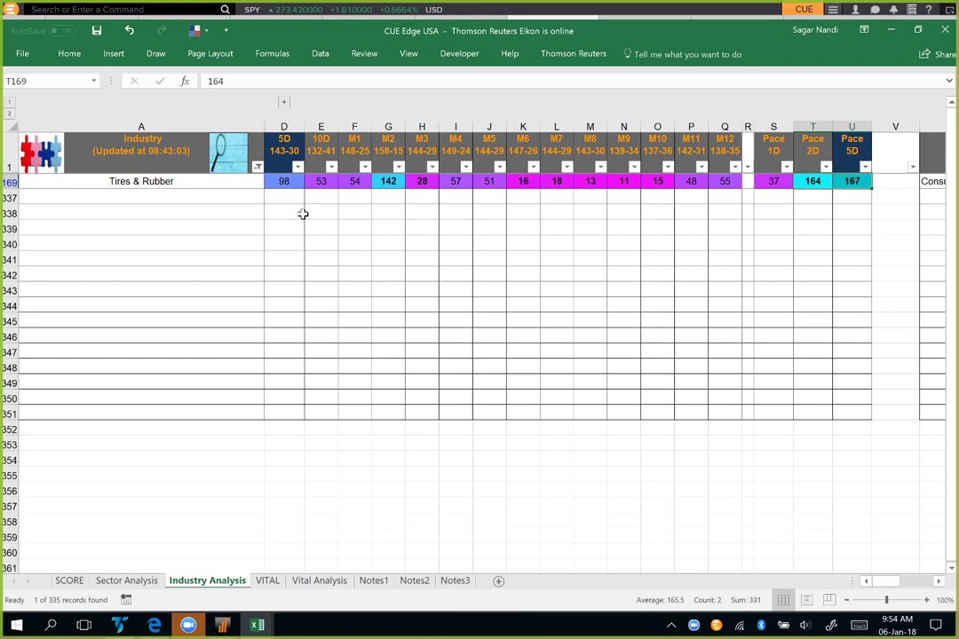
Step: Retrieve the Tires & Rubber stocks in the VITAL sheet, refresh their vital data and select GT.OQ
left_click(41, 165)
left_click(268, 581)
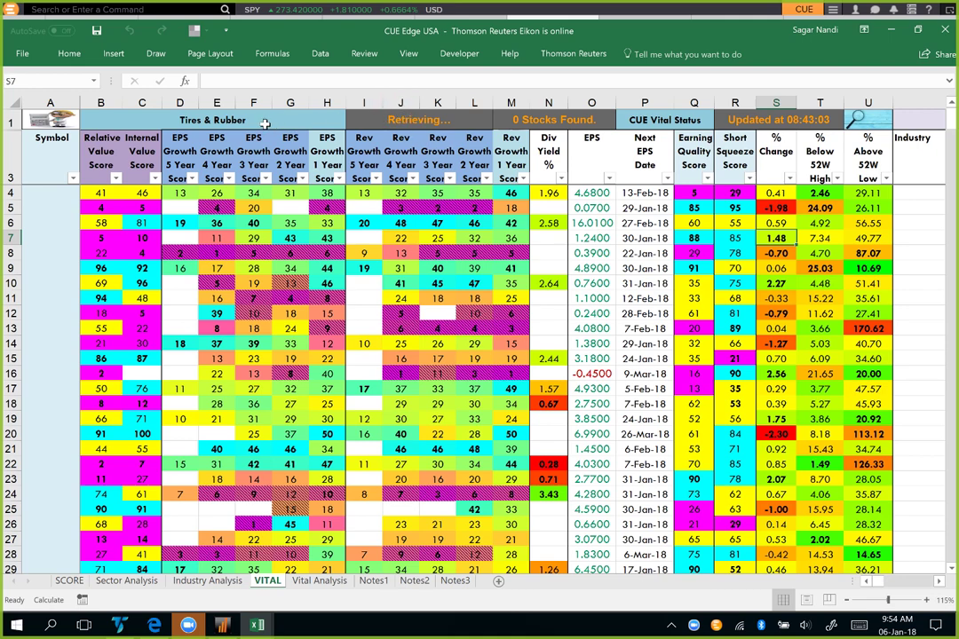
left_click(198, 117)
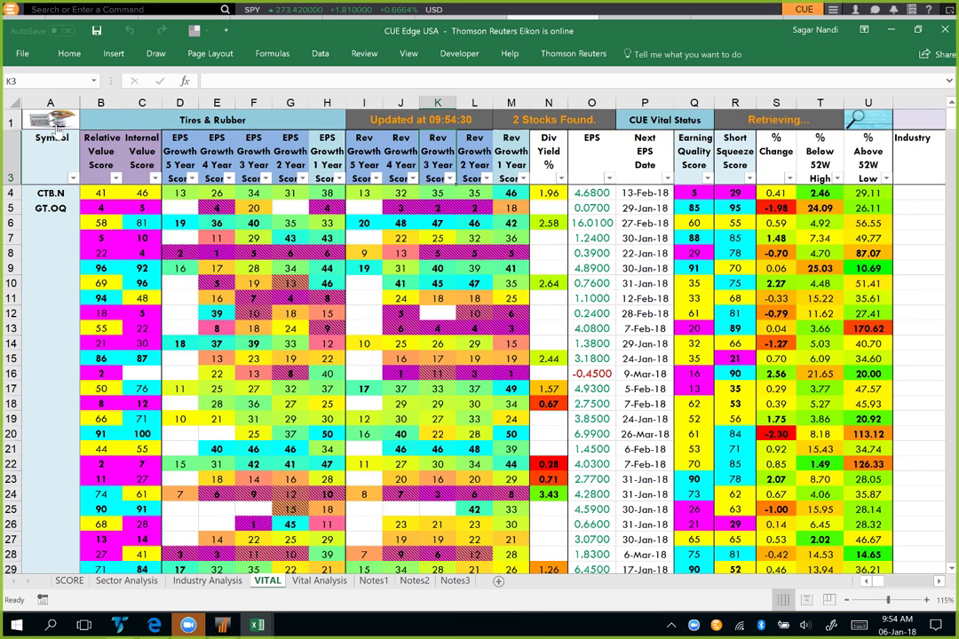
left_click_drag(54, 193, 71, 224)
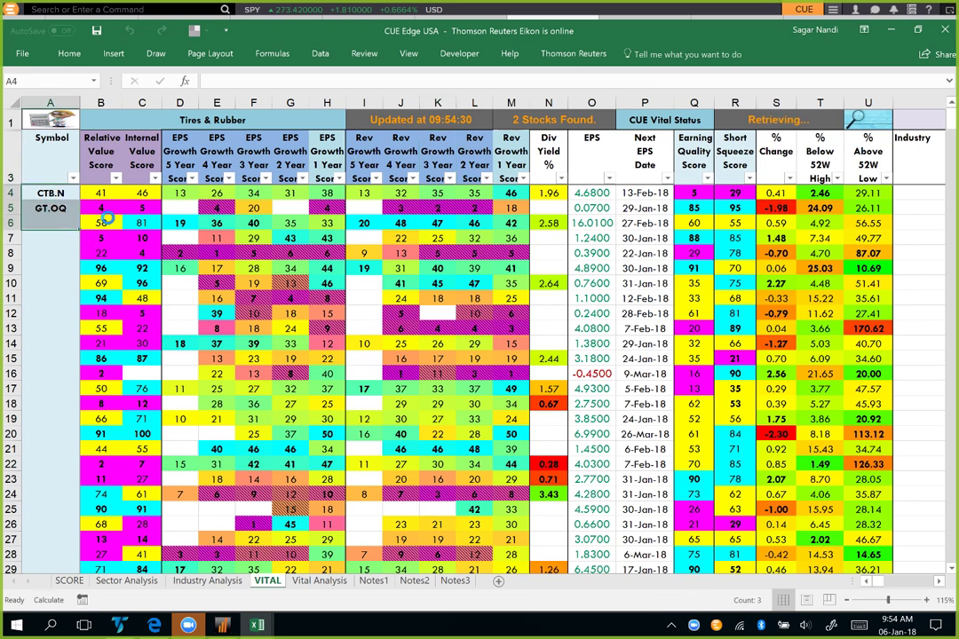
left_click(43, 210)
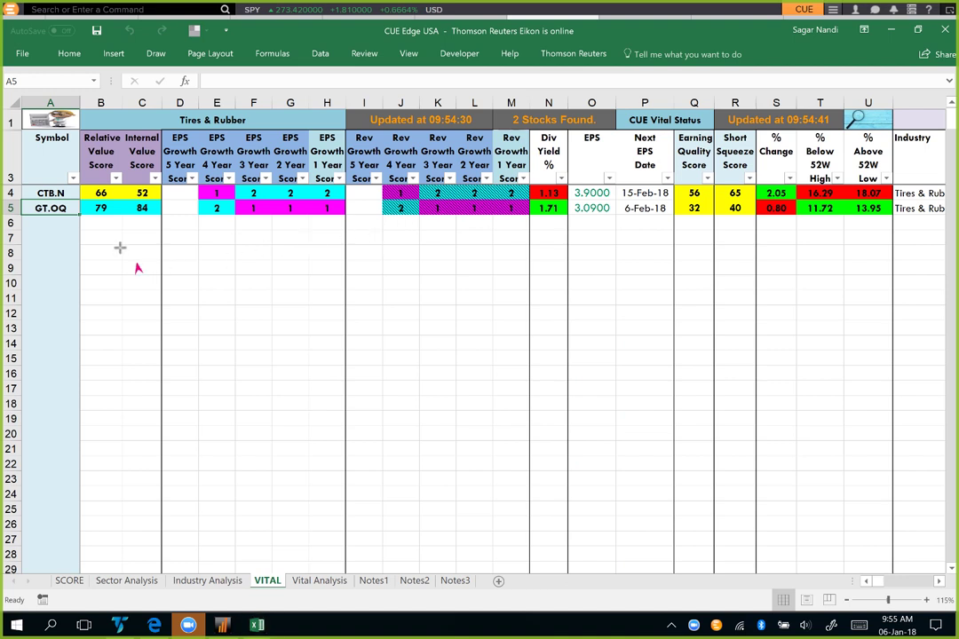
Step: Point arrows at GT.OQ's Relative Value and Internal Value scores, the value score headers and its next EPS date
left_click_drag(136, 266, 106, 221)
left_click_drag(161, 249, 140, 219)
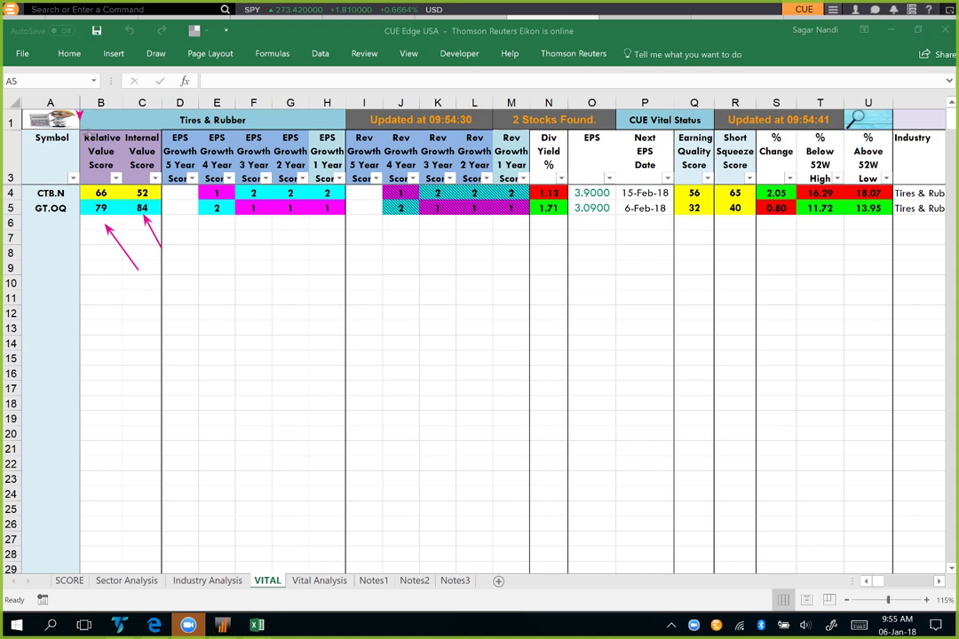
mouse_move(77, 110)
left_mouse_down()
mouse_move(94, 135)
mouse_move(134, 130)
left_mouse_up()
left_click_drag(598, 243, 626, 219)
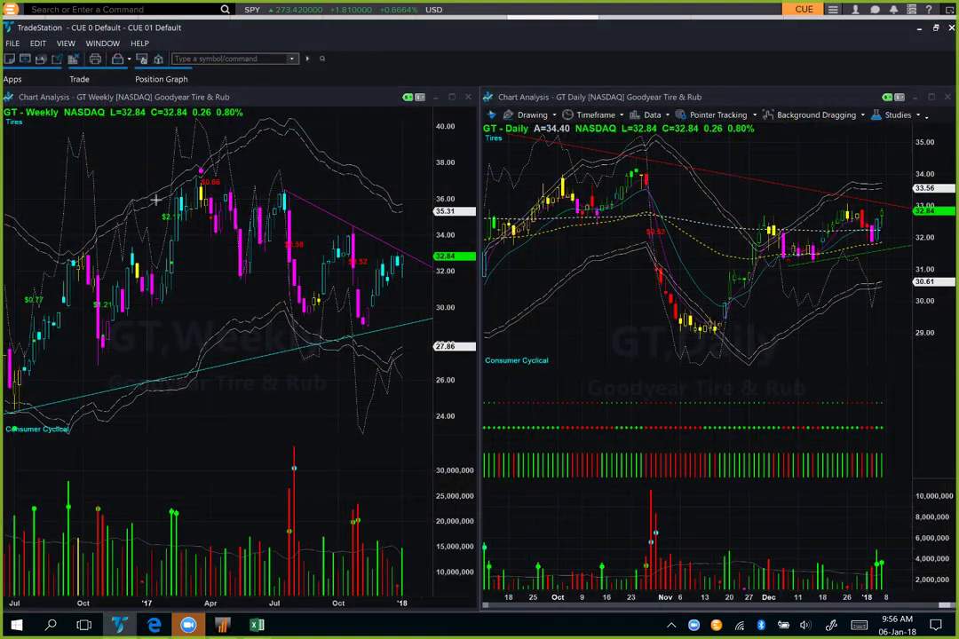
Step: Switch to TradeStation and mark Goodyear's weekly lows and October high with arrows, extending horizontal arrows from the low levels
left_click_drag(303, 315, 427, 314)
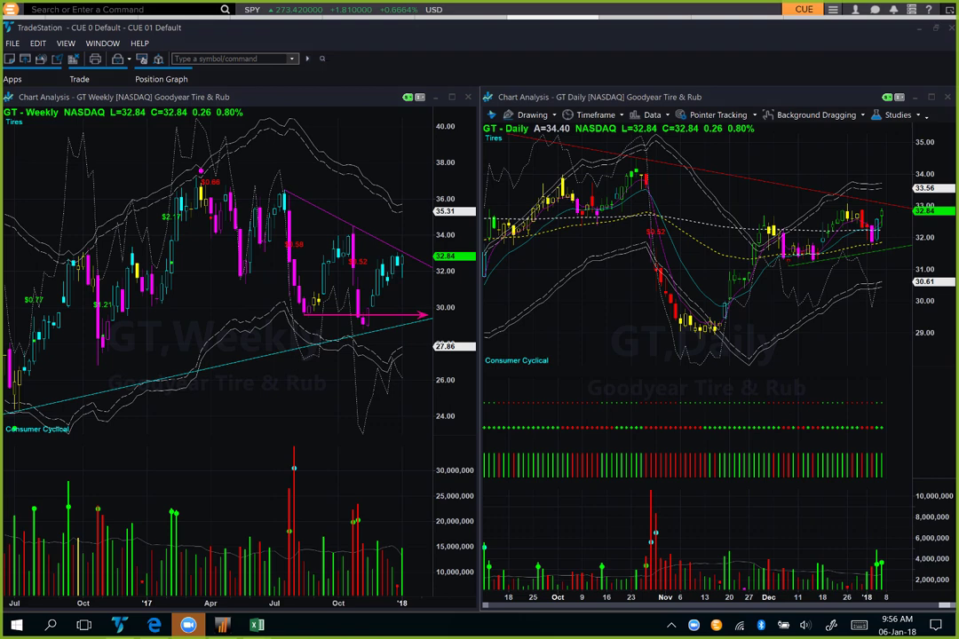
left_click(401, 160)
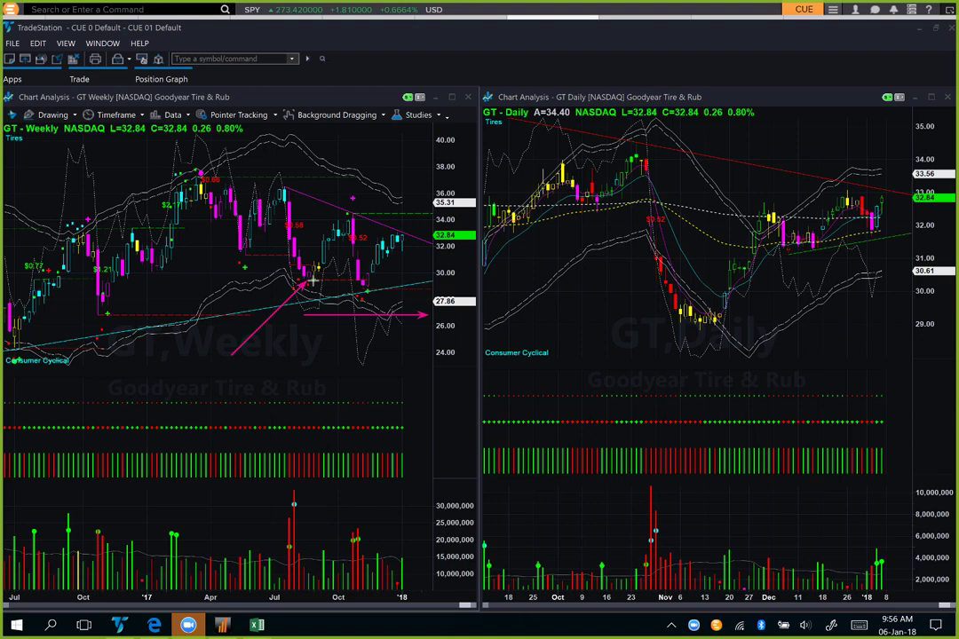
left_click_drag(314, 280, 374, 280)
left_click_drag(377, 176, 355, 213)
left_click_drag(352, 282, 365, 296)
left_click_drag(408, 351, 373, 288)
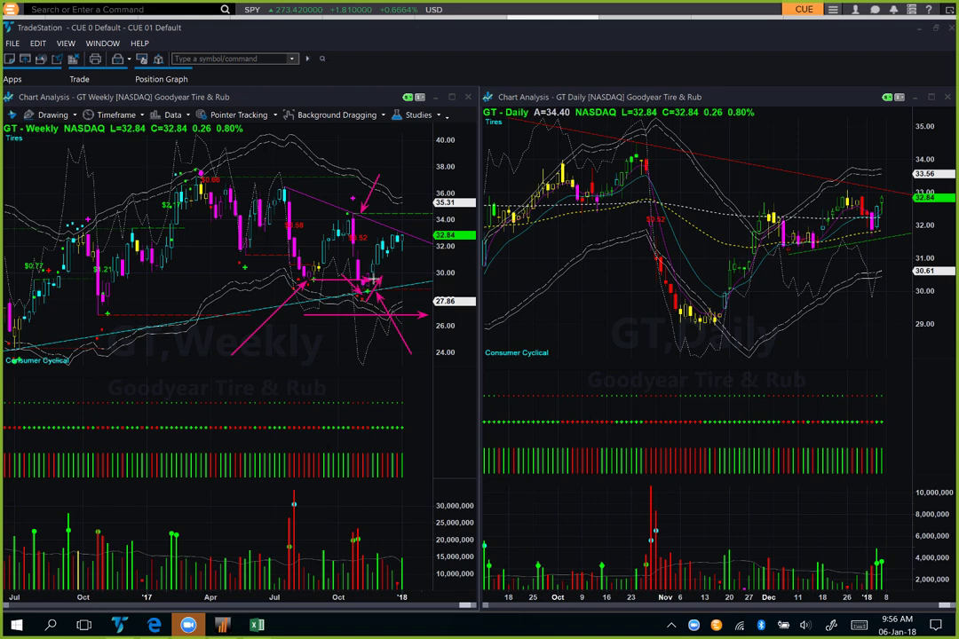
left_click_drag(375, 281, 435, 281)
Step: Draw horizontal arrows across Goodyear's daily November base, point at the breakout bar and show the chart's pivot markers
left_click_drag(586, 308, 796, 308)
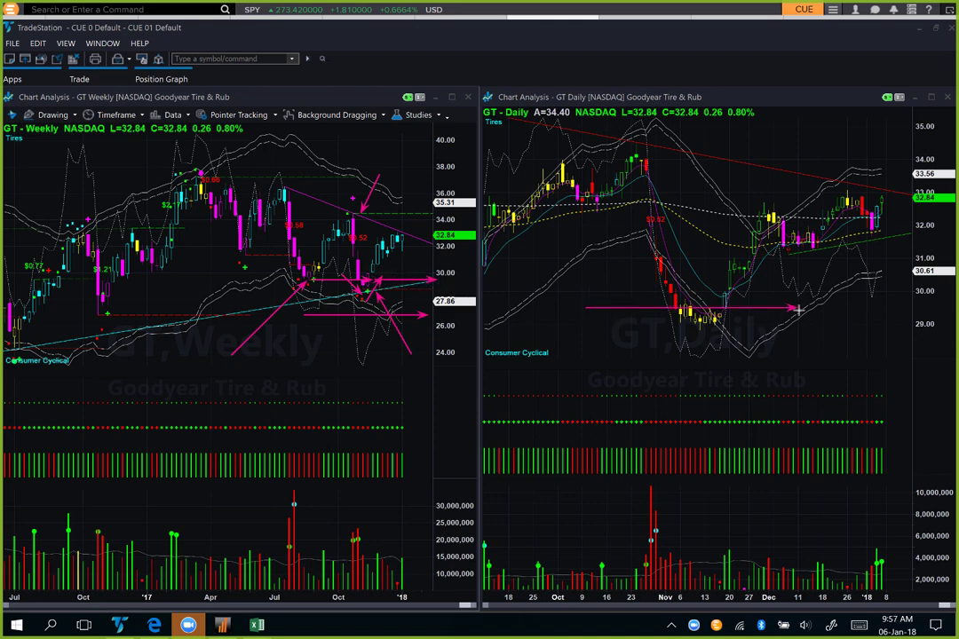
mouse_move(796, 347)
left_mouse_down()
mouse_move(723, 306)
mouse_move(826, 293)
left_mouse_up()
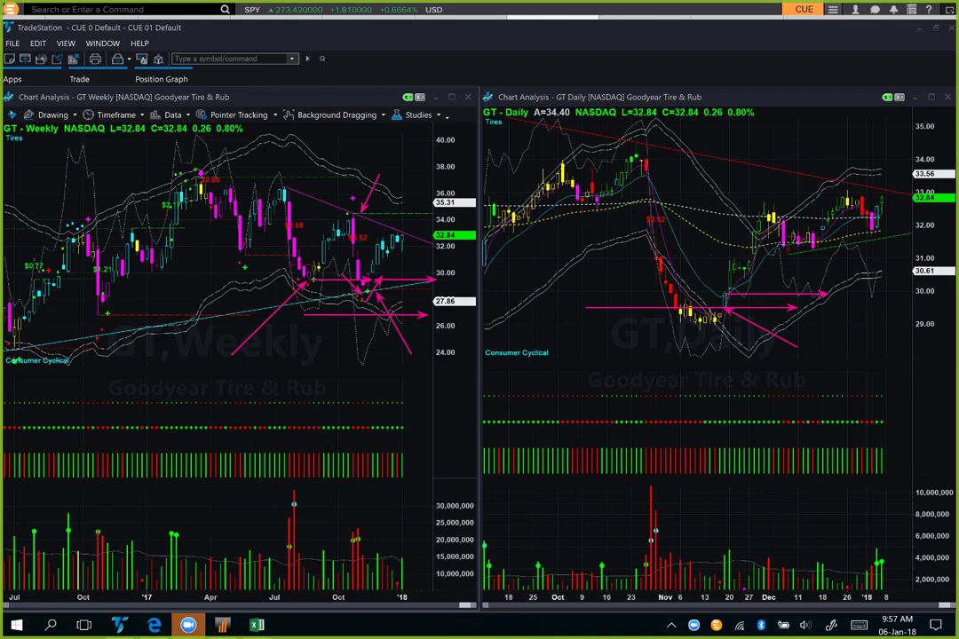
left_click(618, 321)
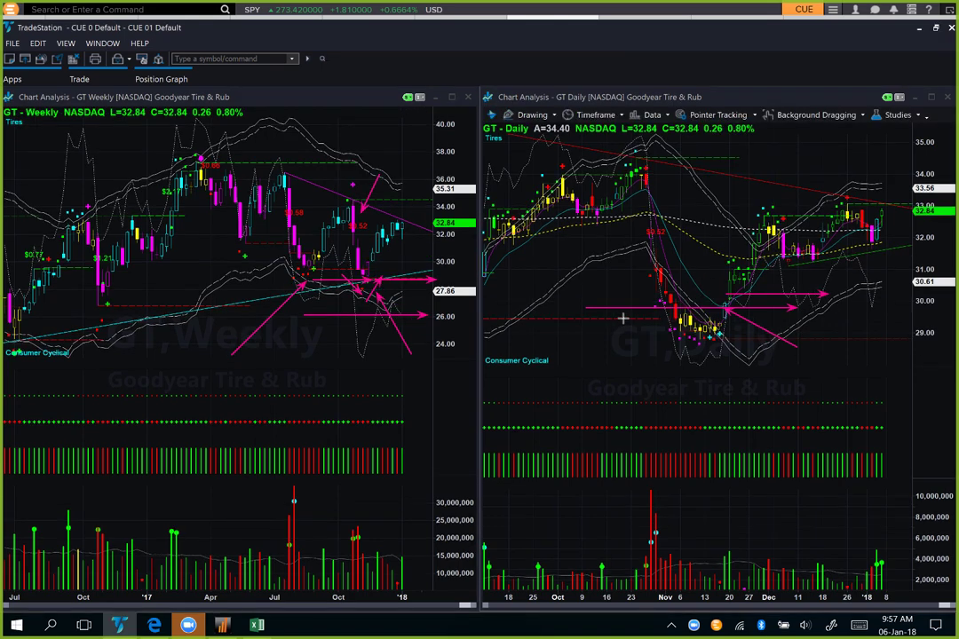
left_click_drag(631, 319, 821, 317)
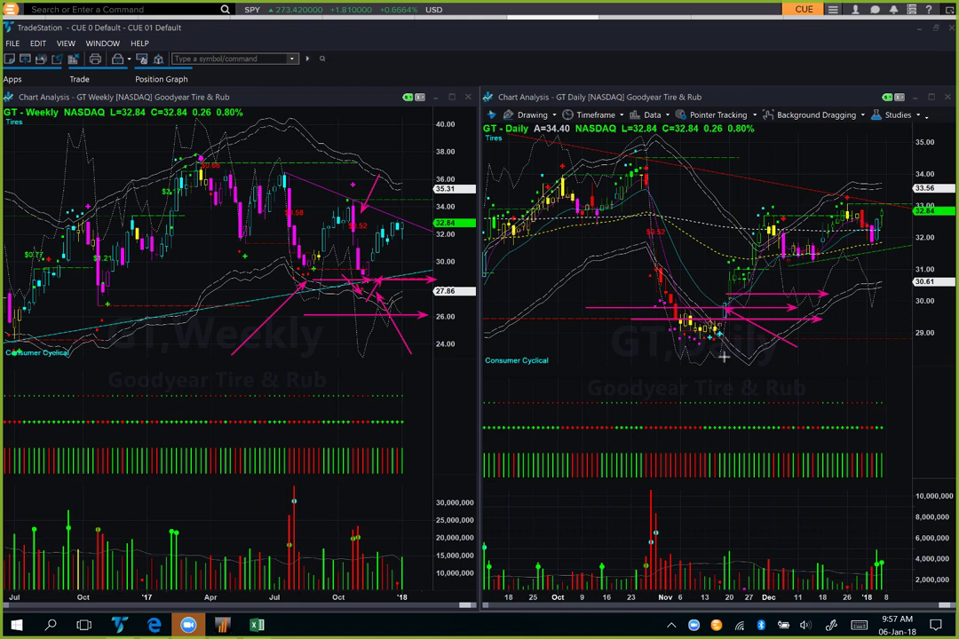
Step: Point arrows at the mid-November lows and the early-November volume spike on Goodyear's daily chart
left_click(640, 385)
left_click_drag(670, 364, 704, 344)
left_click_drag(766, 375, 726, 347)
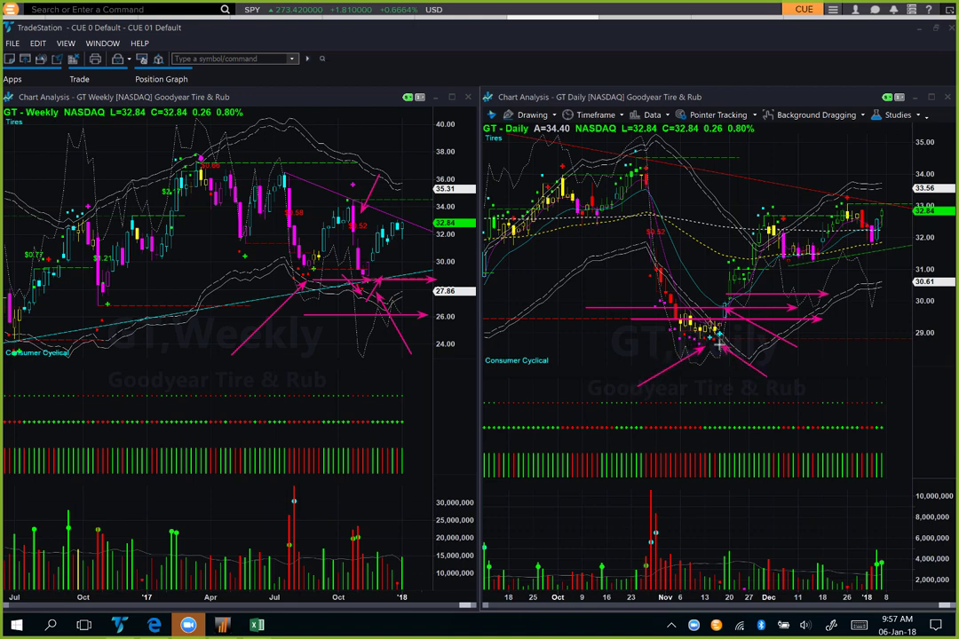
left_click(593, 371)
left_click_drag(634, 431, 664, 494)
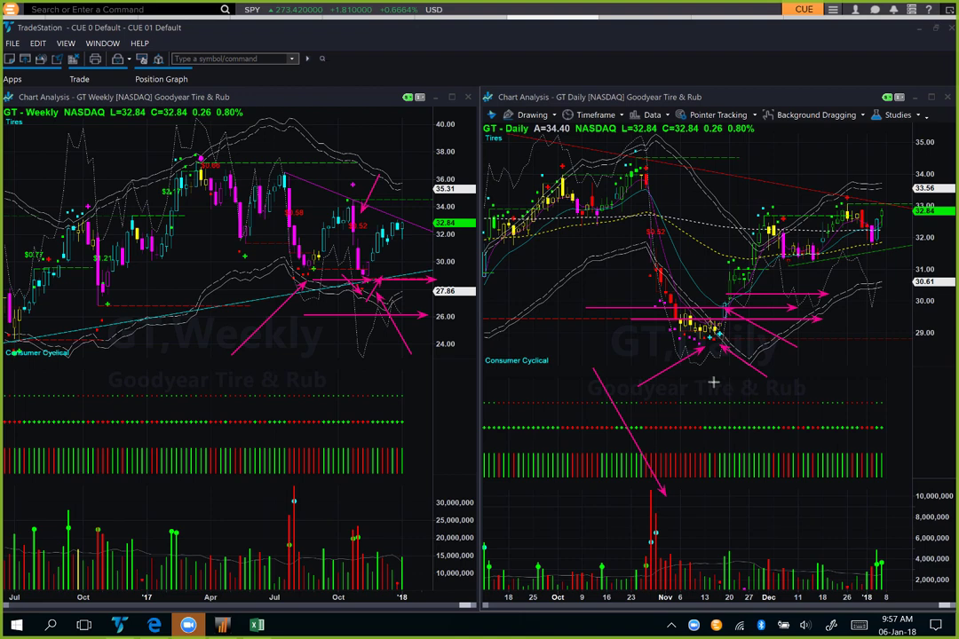
Step: Trace the November decline, broken pivot level and reversal on Goodyear's daily chart with arrows, and clear all annotations
left_click_drag(631, 211, 658, 304)
left_click_drag(527, 317, 656, 318)
left_click_drag(793, 368, 726, 313)
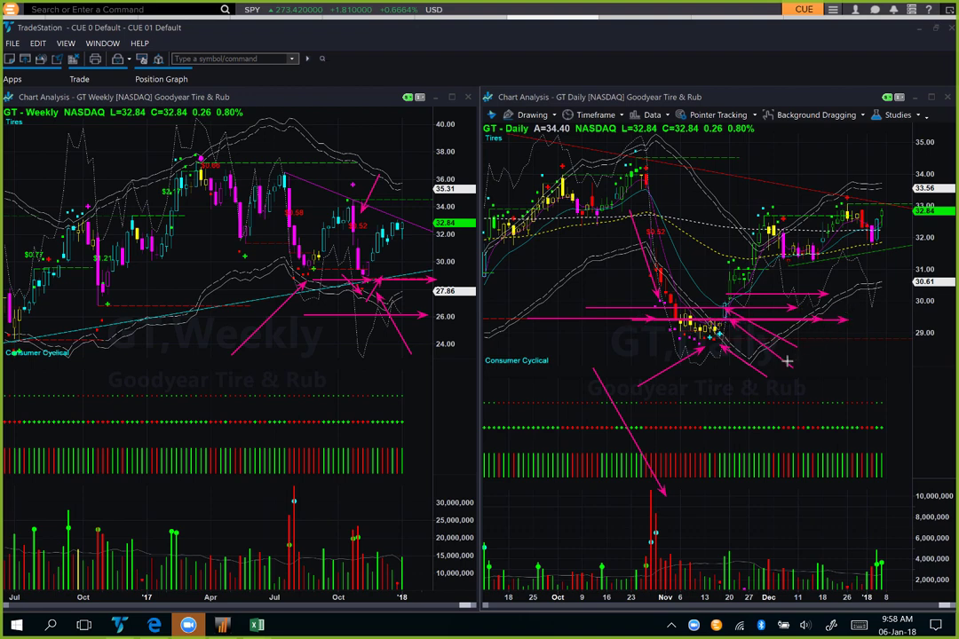
mouse_move(609, 299)
left_mouse_down()
mouse_move(717, 373)
mouse_move(809, 318)
left_mouse_up()
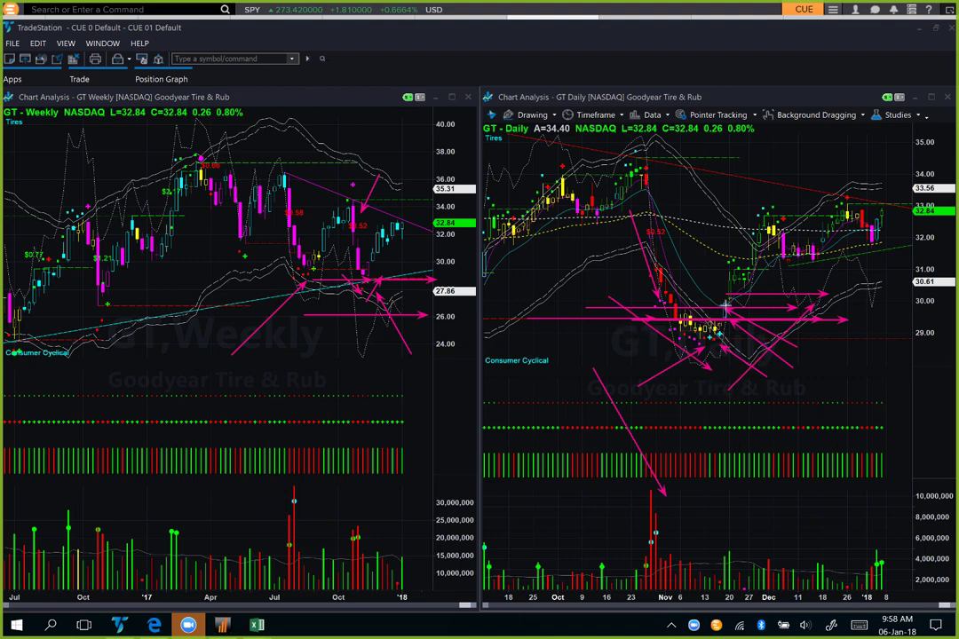
key("Escape")
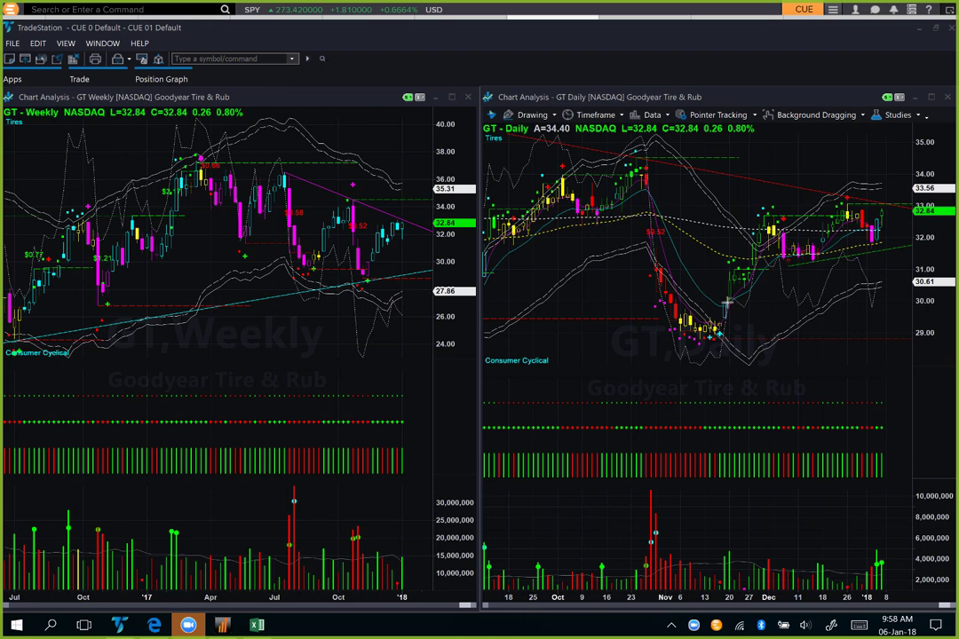
Step: Draw horizontal arrows at about 28.5, 29.9 and 31.4 on Goodyear's daily chart and link the levels with upward arrows
left_click_drag(726, 305, 879, 304)
left_click_drag(695, 347, 848, 347)
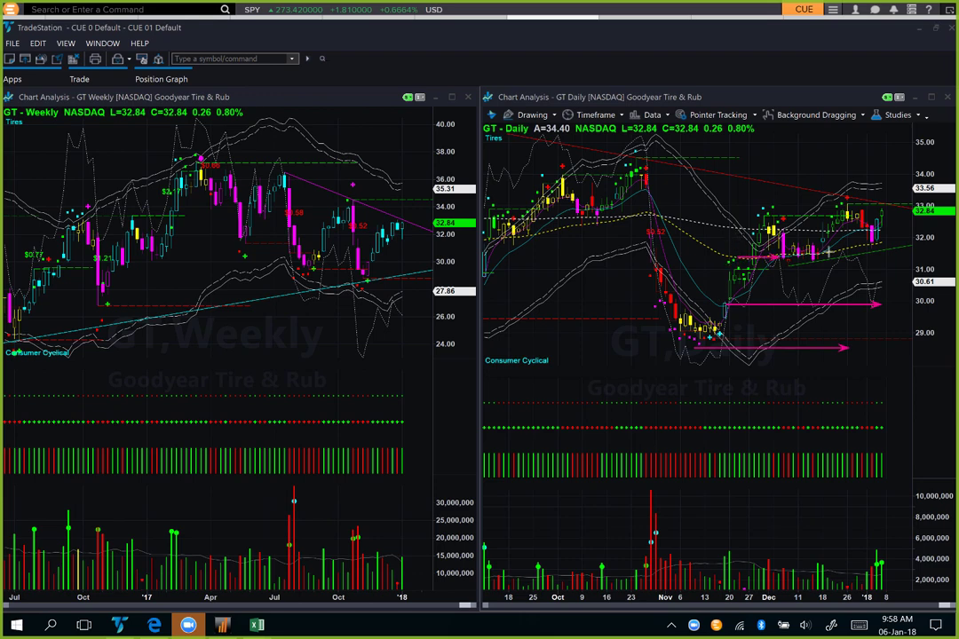
left_click_drag(736, 256, 848, 256)
left_click_drag(770, 303, 769, 263)
left_click_drag(777, 343, 777, 306)
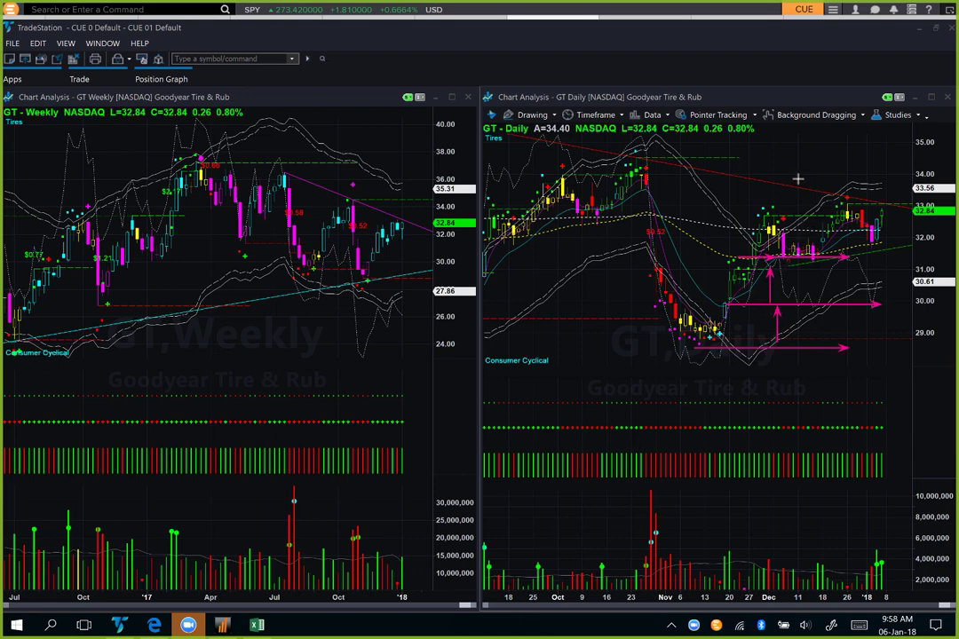
Step: Mark the descending trendlines on Goodyear's daily and weekly charts and point arrows at the latest weekly candles
left_click_drag(797, 178, 914, 206)
left_click_drag(317, 175, 442, 231)
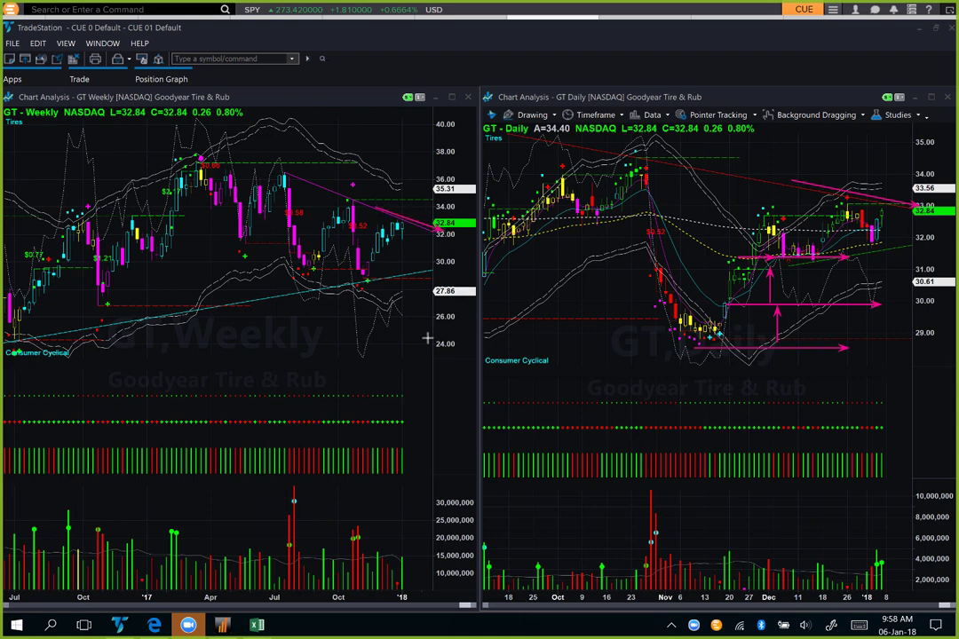
mouse_move(417, 349)
left_mouse_down()
mouse_move(391, 304)
mouse_move(402, 252)
left_mouse_up()
left_click_drag(458, 252, 412, 232)
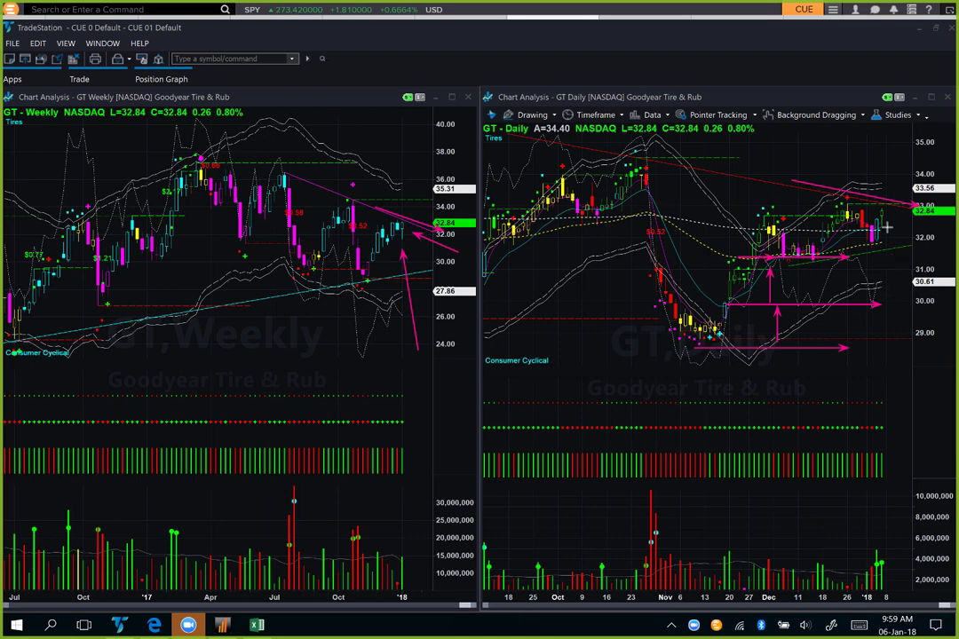
Step: Trace Goodyear's late-December rise, pullback and recent daily low with arrows, mark the overhead trendline, and clear the annotations
mouse_move(806, 238)
left_mouse_down()
mouse_move(831, 202)
mouse_move(864, 243)
left_mouse_up()
left_click_drag(910, 288, 881, 246)
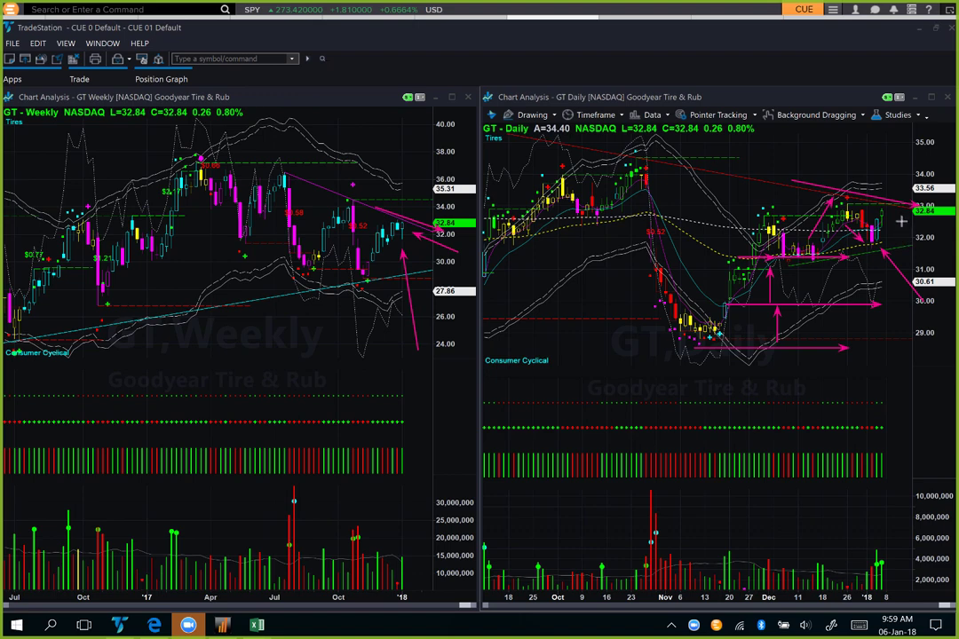
left_click_drag(864, 192, 928, 206)
key("Escape")
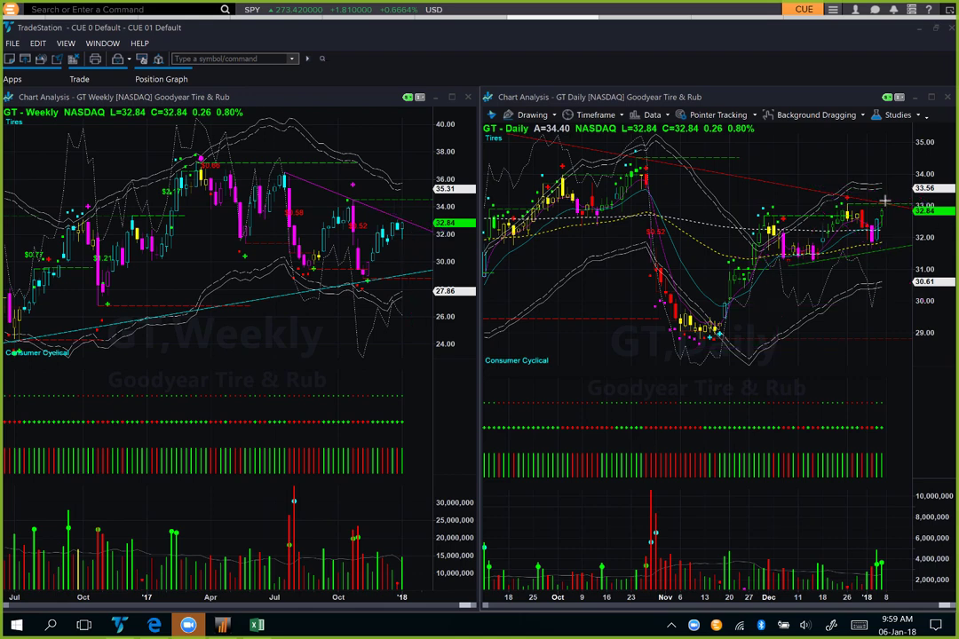
Step: Sketch arrows along Goodyear's daily resistance near 33 and a projected pullback and upward breakout from it
left_click_drag(885, 202, 924, 204)
left_click_drag(895, 196, 896, 175)
left_click_drag(904, 202, 909, 166)
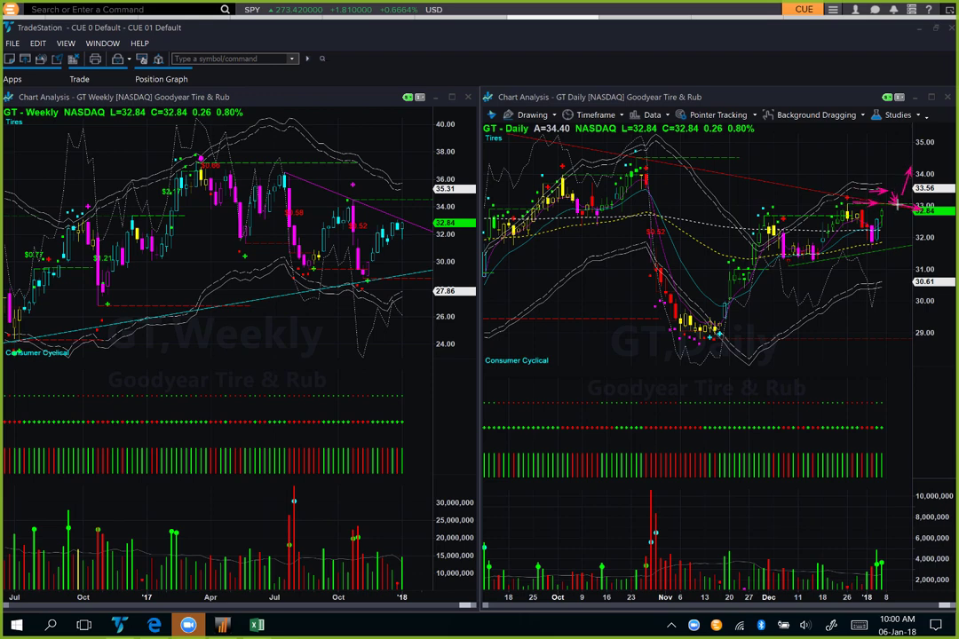
left_click_drag(909, 201, 914, 177)
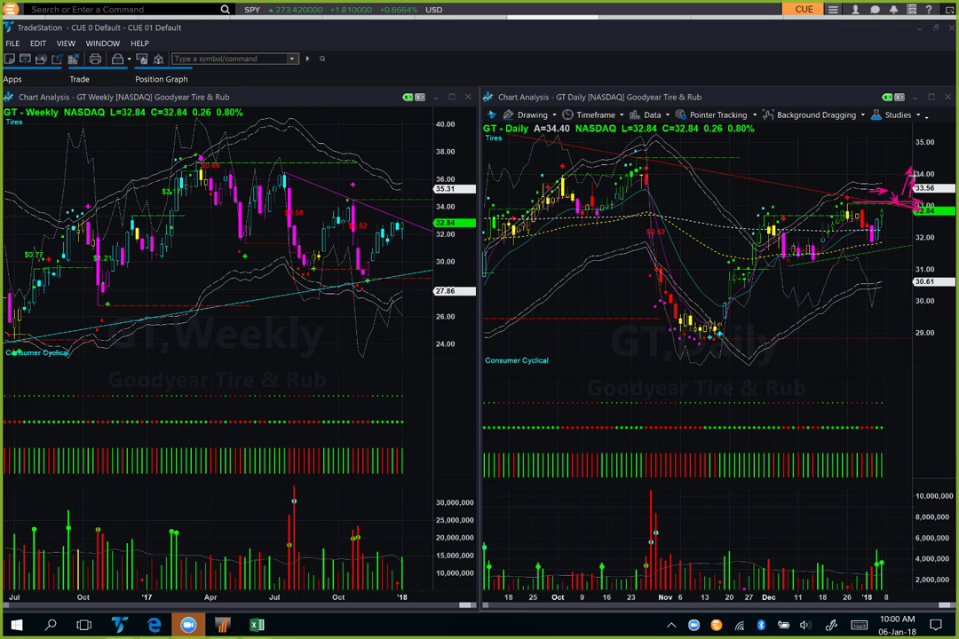
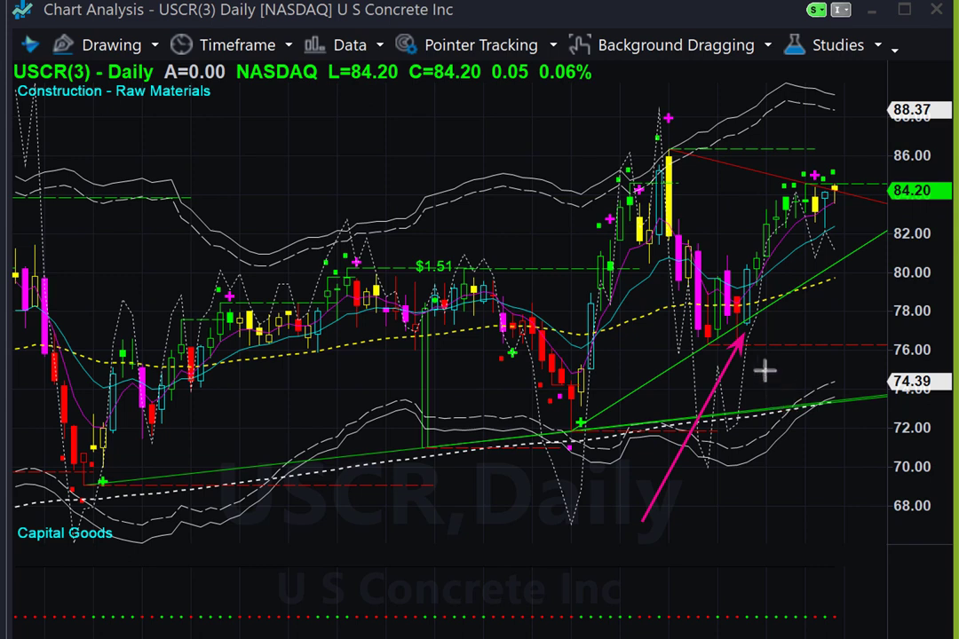
Step: Draw horizontal arrows at about 80.2, 76.3 and 84.6 on the U S Concrete daily chart and point at the recent highs
left_click_drag(741, 268, 928, 268)
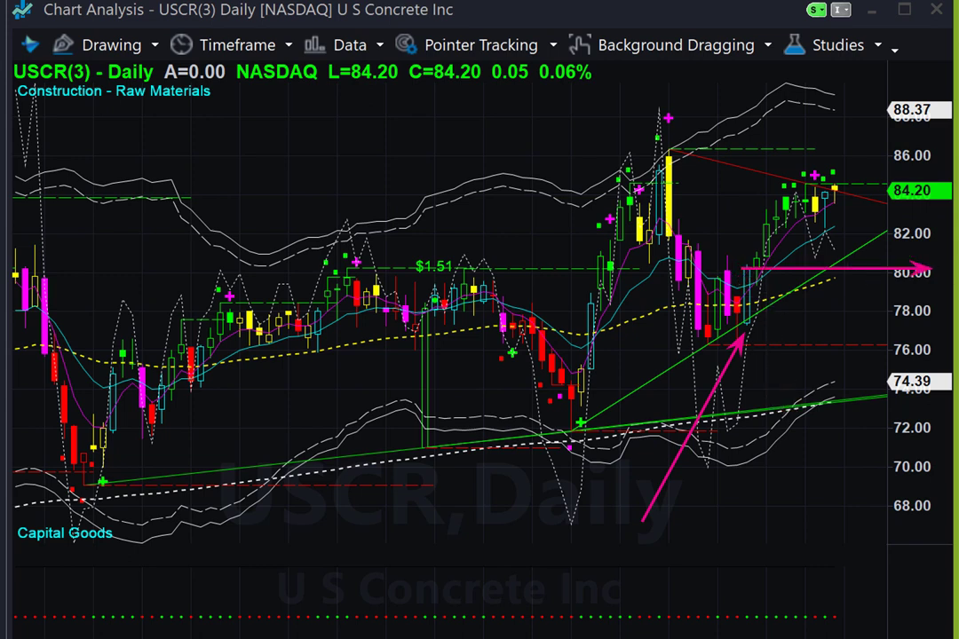
left_click_drag(746, 344, 898, 345)
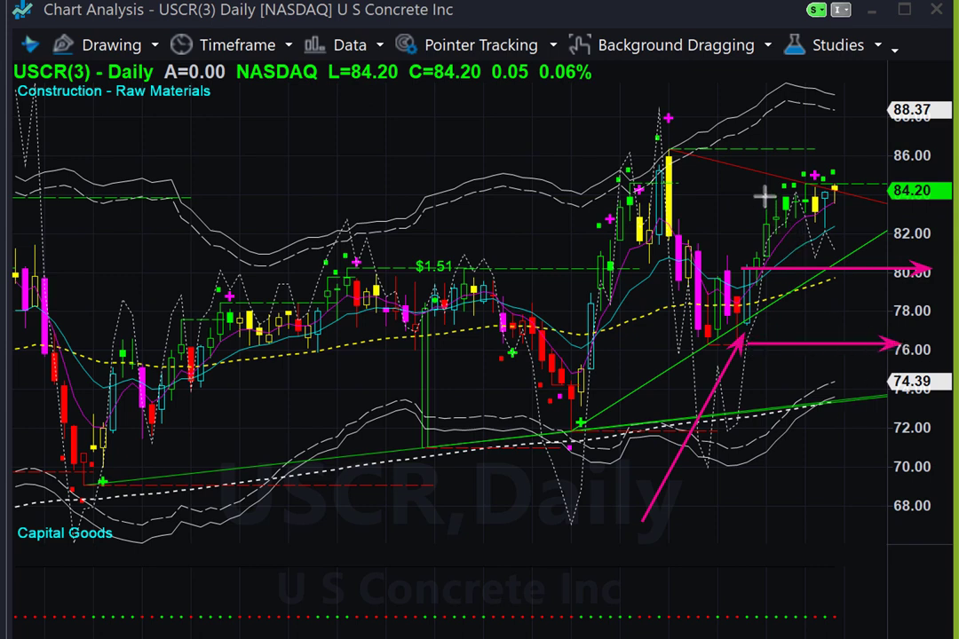
left_click_drag(781, 184, 895, 184)
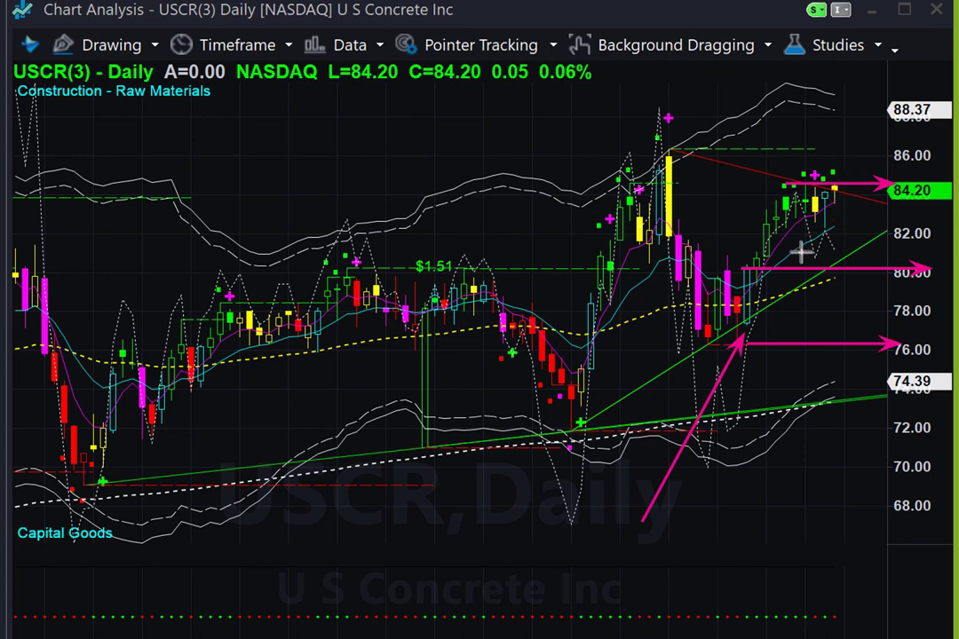
left_click_drag(786, 257, 786, 186)
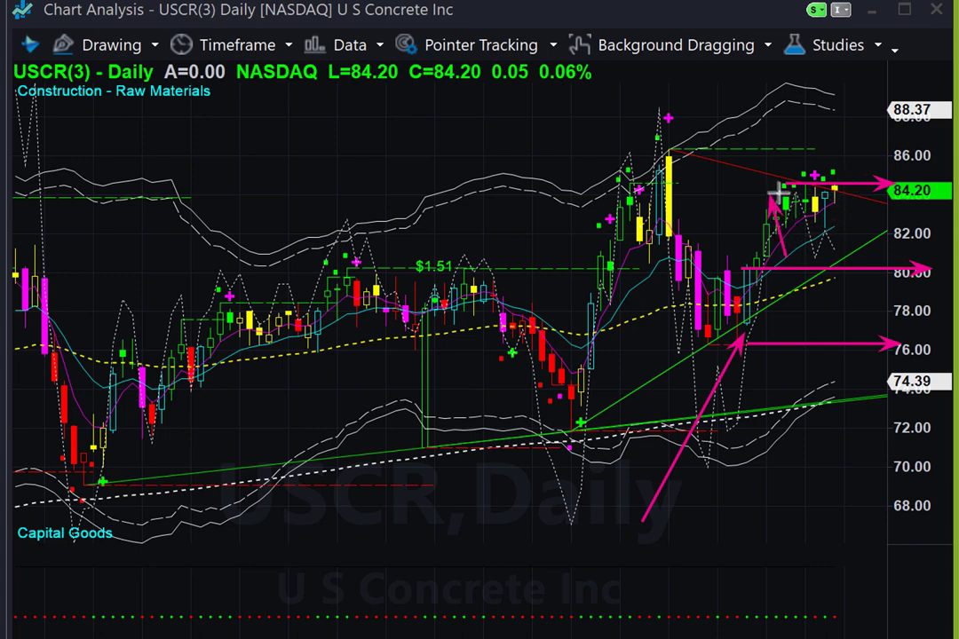
Step: Trace U S Concrete's daily rise with upward arrows from about 76.3 to 80.2 to 84.6 and beyond, and clear the annotations
left_click_drag(778, 339, 781, 270)
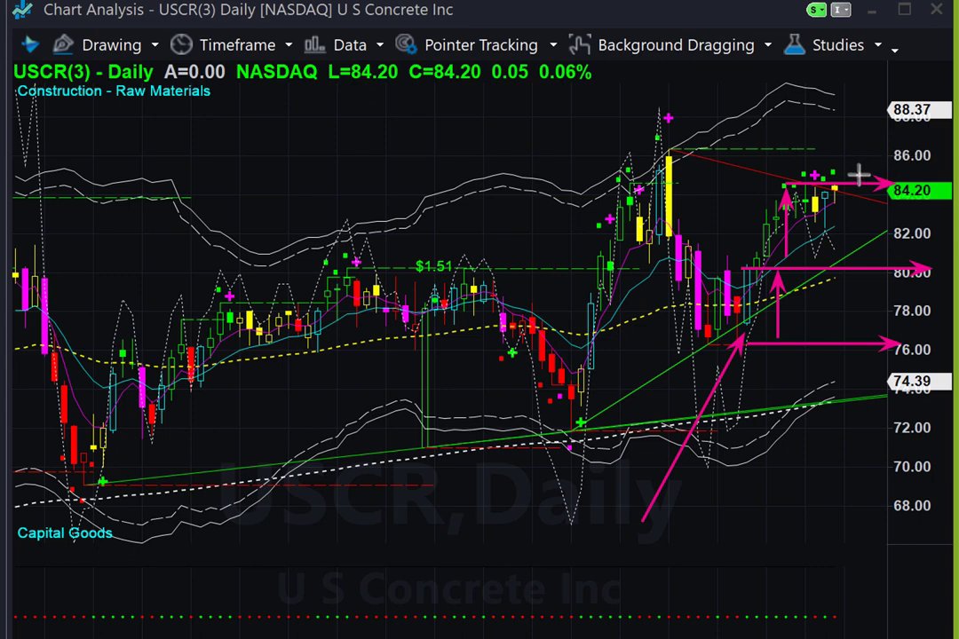
left_click_drag(843, 182, 877, 155)
left_click_drag(899, 115, 904, 79)
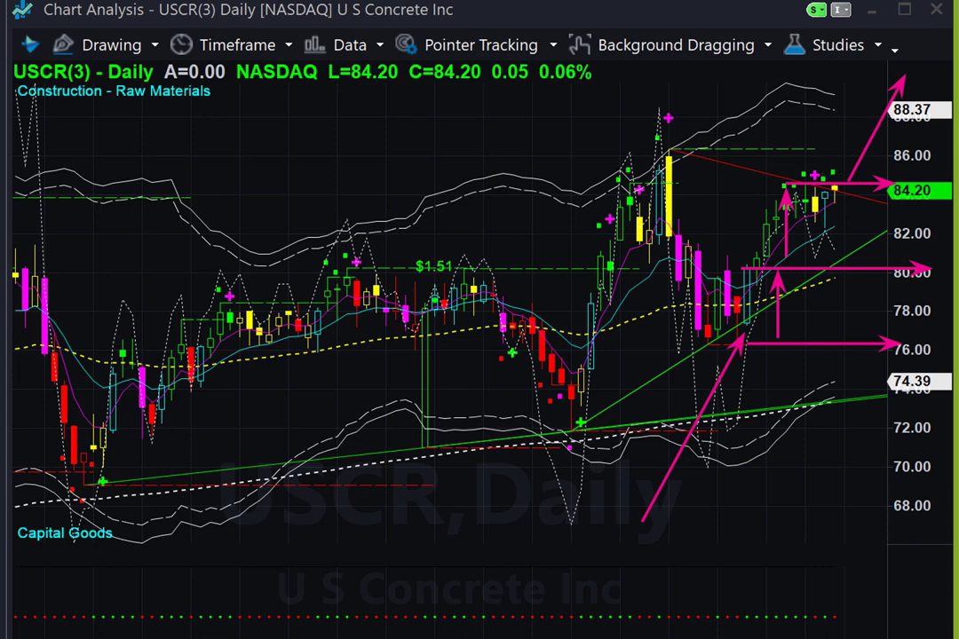
key("e")
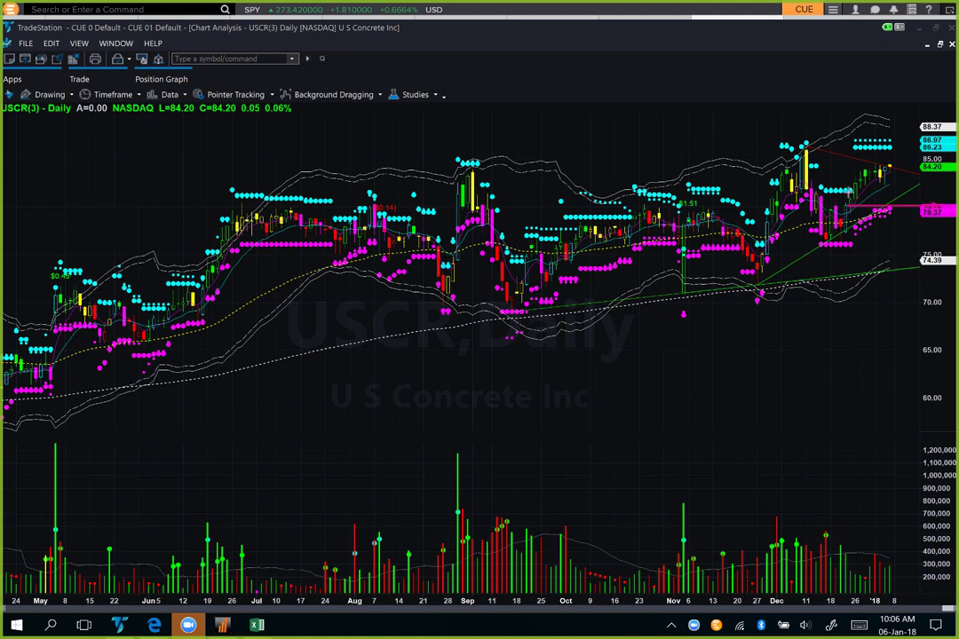
Step: Sketch U S Concrete's rise from about 80 to 84 on the longer daily view, with possible pullbacks to both levels and an upward breakout
left_click_drag(846, 188, 919, 167)
left_click_drag(888, 207, 943, 208)
left_click_drag(918, 168, 936, 168)
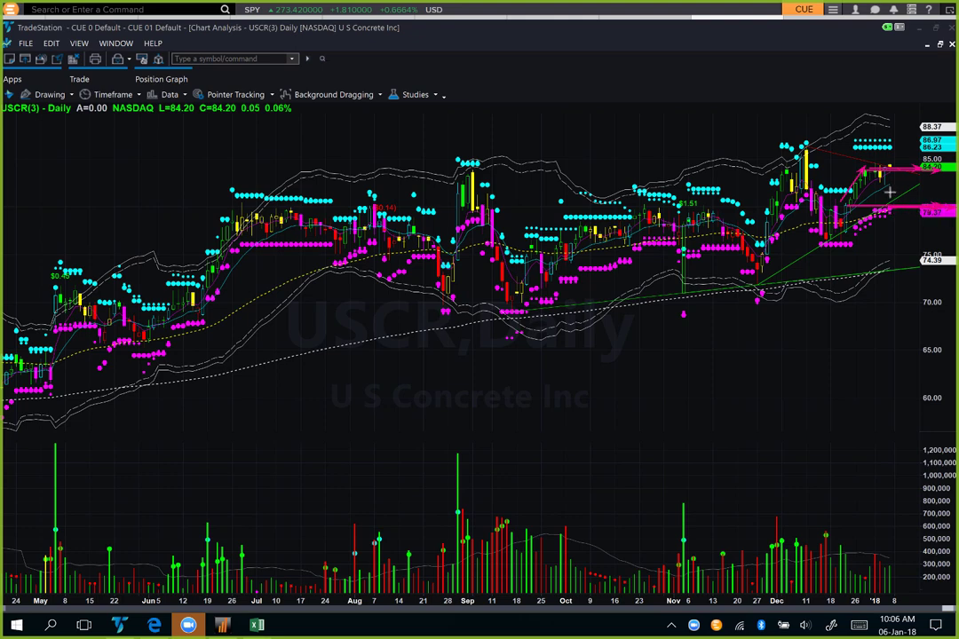
left_click_drag(896, 180, 898, 206)
left_click_drag(921, 140, 905, 158)
left_click_drag(892, 160, 918, 86)
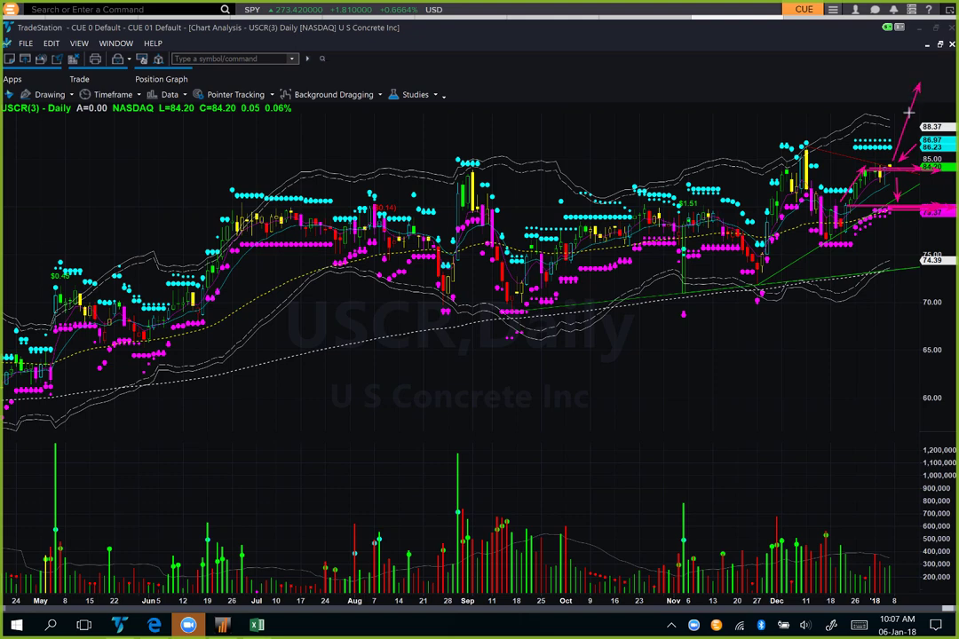
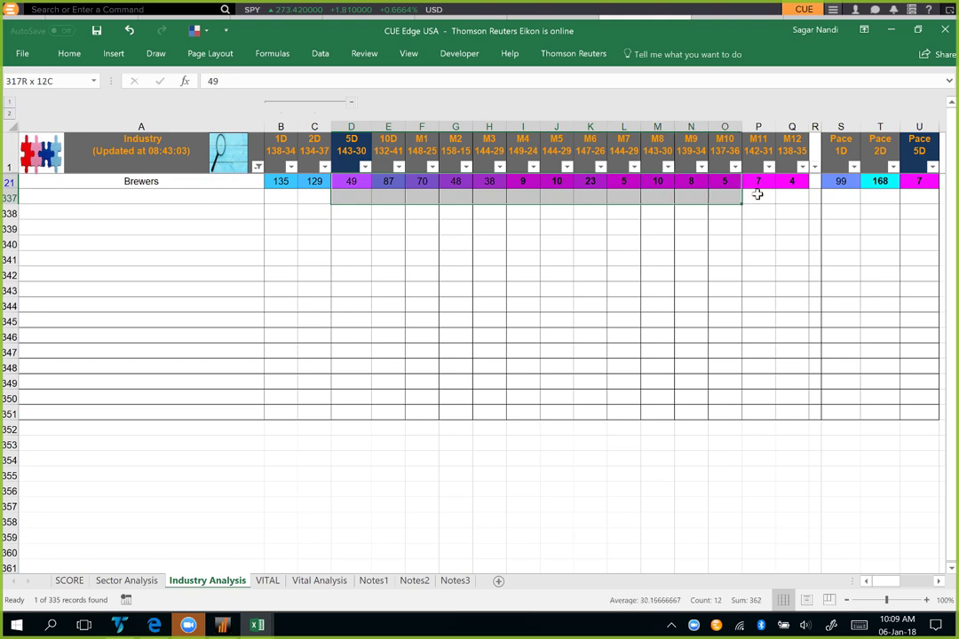
Step: Examine the Brewers industry's 5D, Pace 5D, 1D and 2D scores on the Industry Analysis sheet
left_click(355, 181)
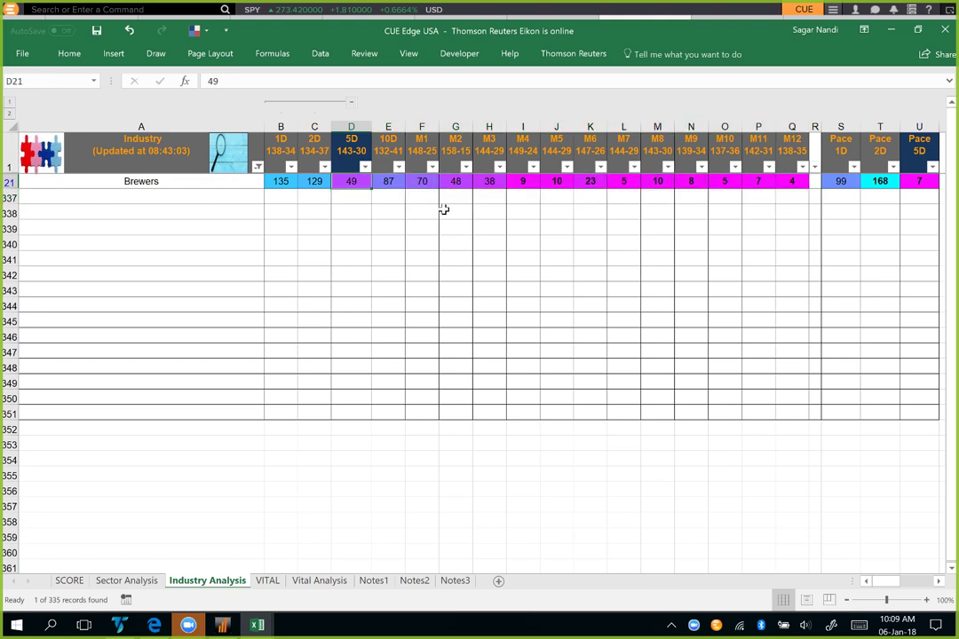
left_click(920, 182)
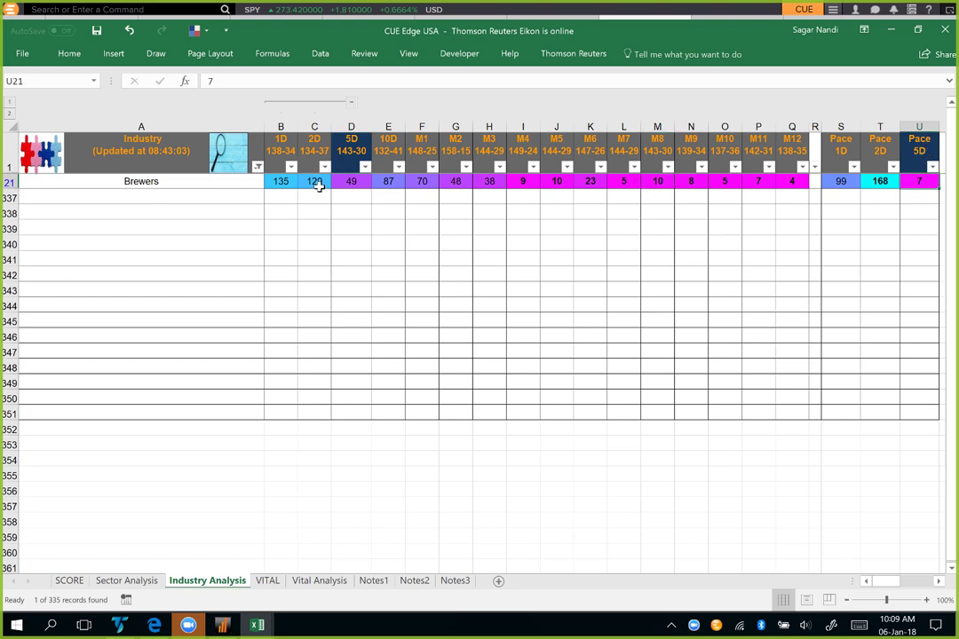
left_click_drag(315, 185, 282, 182)
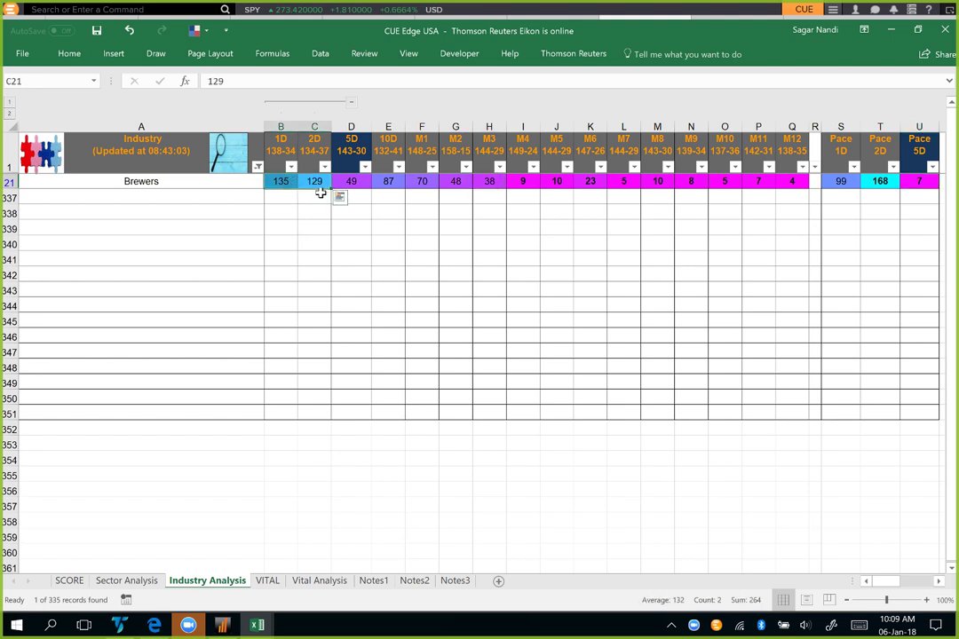
left_click(320, 194)
left_click(279, 203)
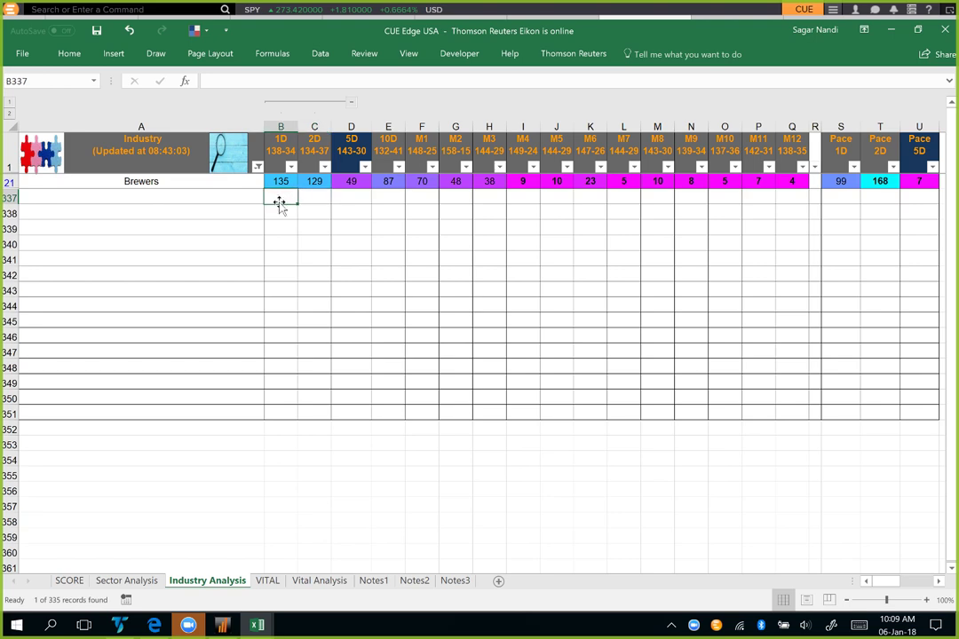
left_click(316, 147)
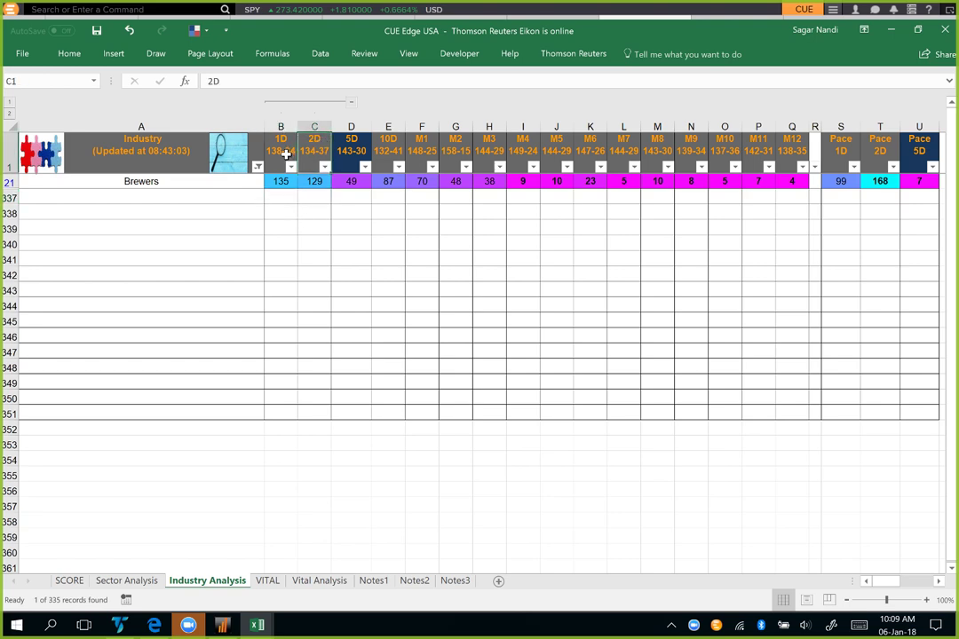
left_click(286, 154)
Step: Compare Brewers' Pace 1D and 2D values with its scores across all timeframes, from M12 through 5D, 2D and 1D
left_click_drag(870, 181, 845, 184)
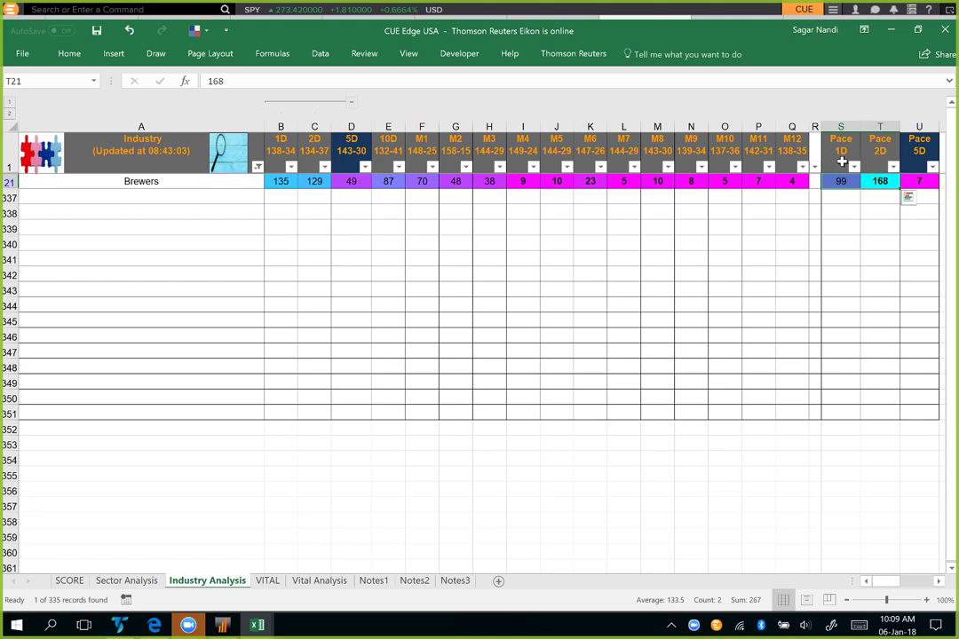
left_click(843, 201)
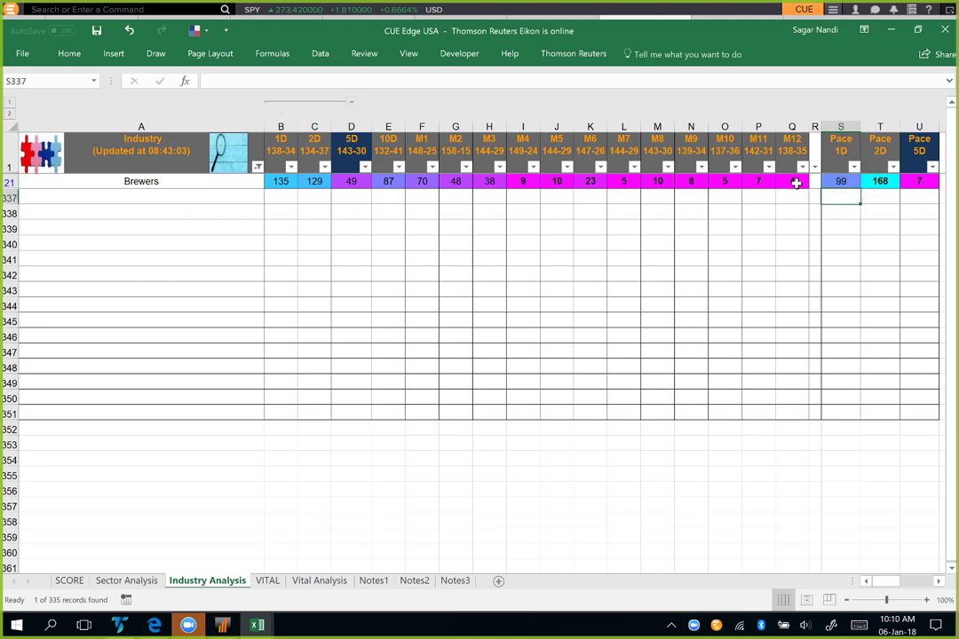
left_click_drag(796, 183, 282, 184)
left_click(362, 188)
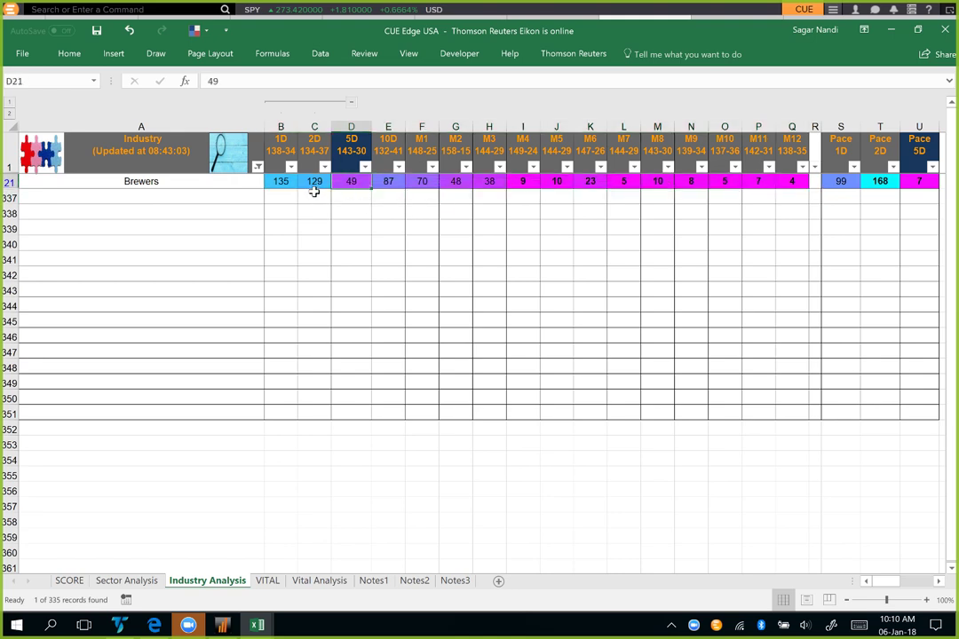
left_click_drag(321, 183, 284, 183)
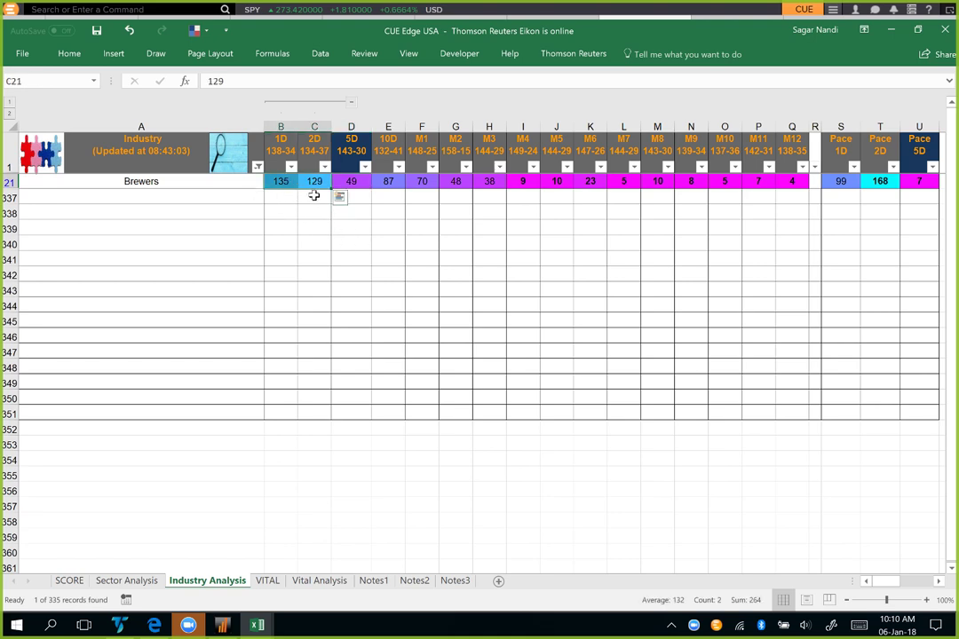
Step: Select the Brewers industry and bring up its stocks on the VITAL sheet
left_click(225, 181)
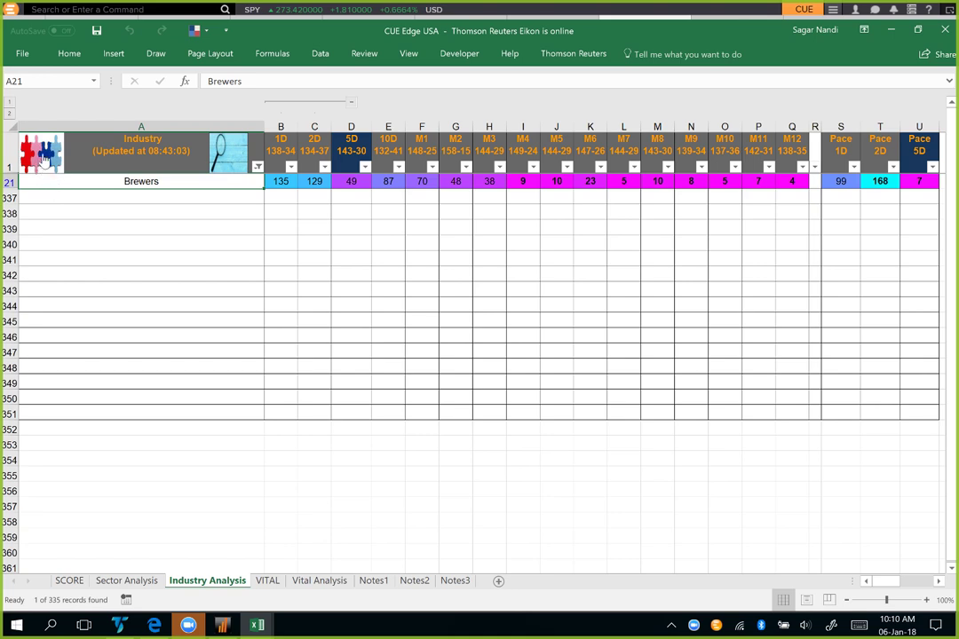
left_click(267, 580)
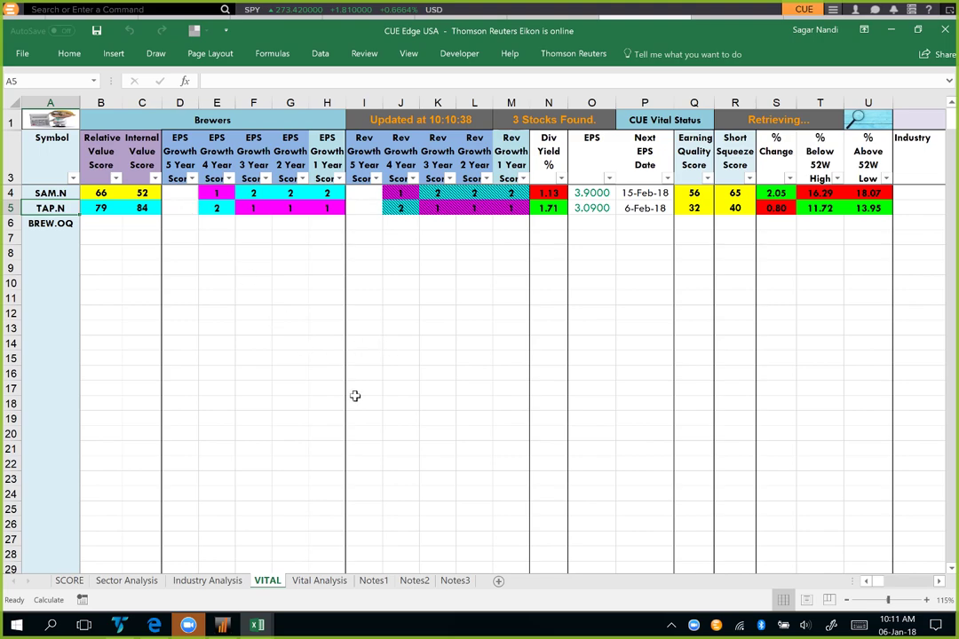
Step: Look through the Vital, Information, Performance, Fundamental and Growth sections of the Vital Analysis sheet, and return to the VITAL sheet
left_click(319, 580)
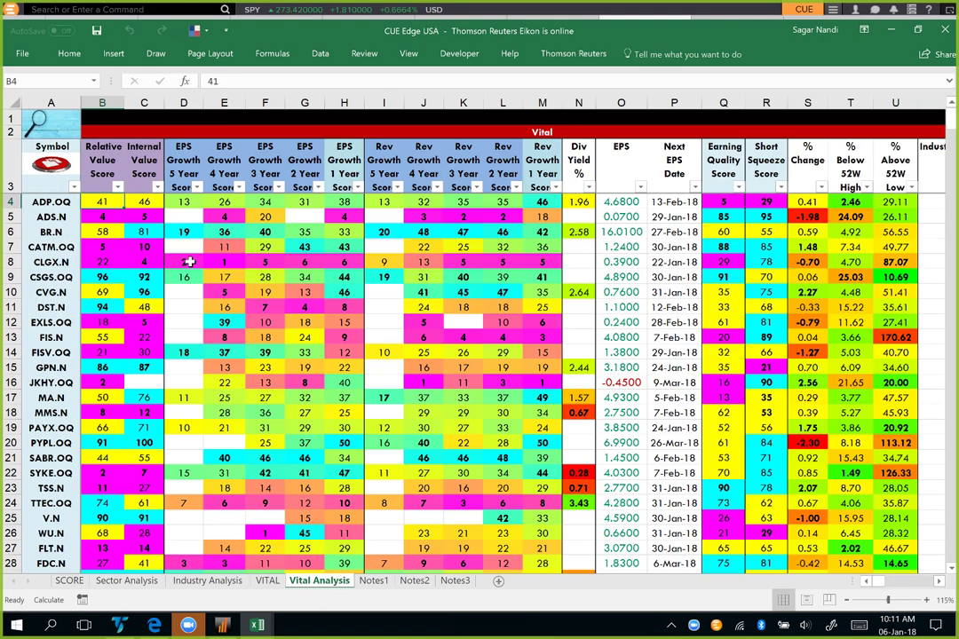
key("Up")
key("Up")
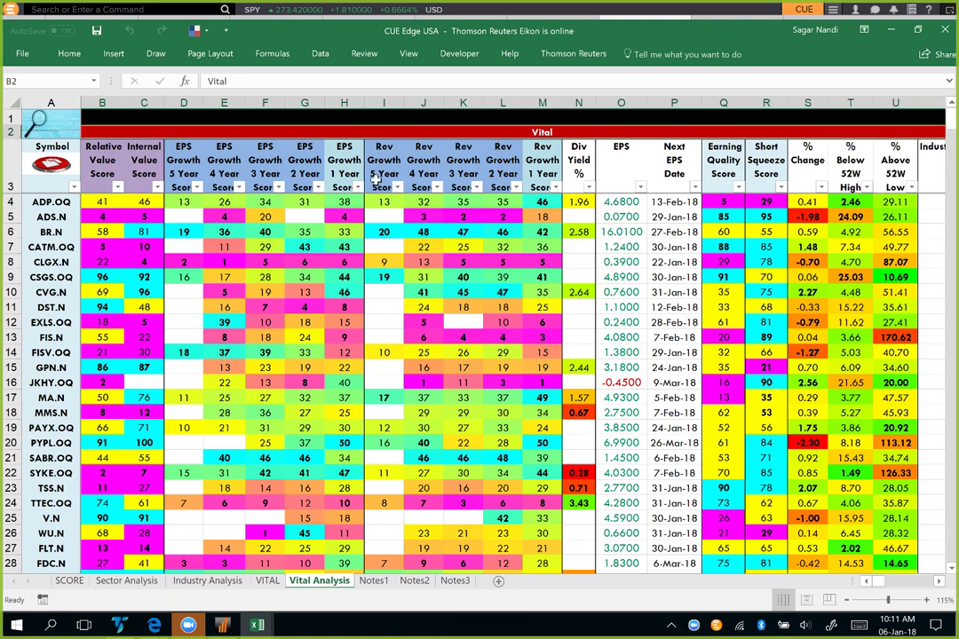
key("Right")
key("Right")
key("Right")
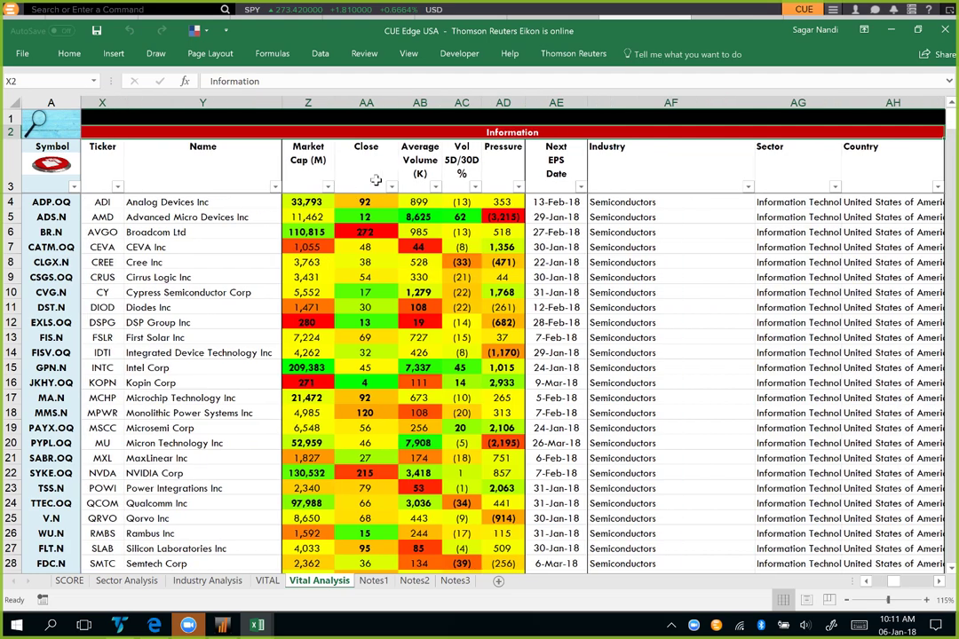
key("Right")
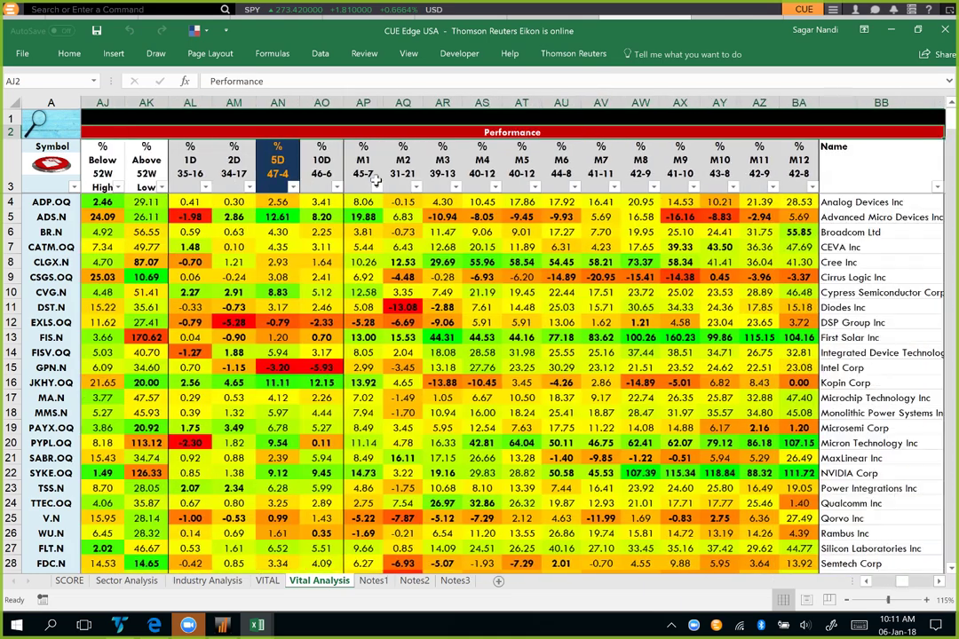
key("Right")
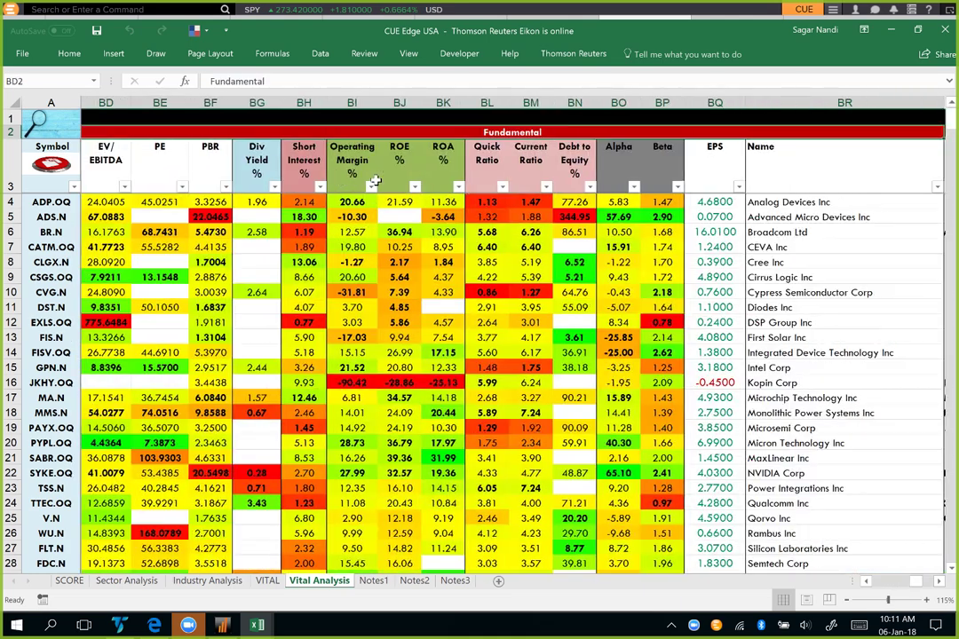
key("Right")
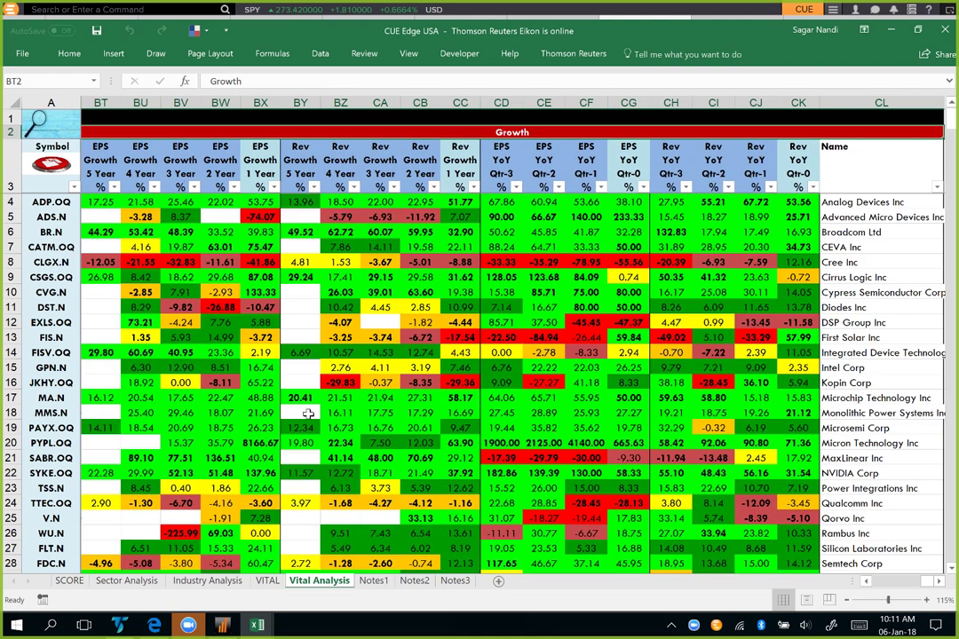
key("ctrl+Page_Up")
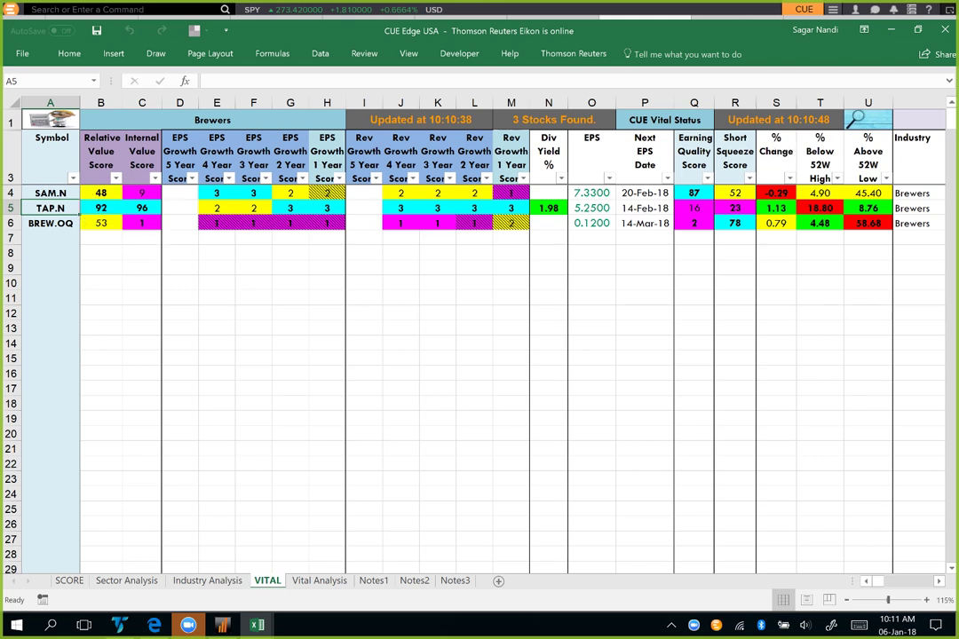
Step: Point arrows at TAP.N's Relative Value, Internal Value and dividend yield and at the Relative Value Score heading, and clear them
mouse_move(183, 280)
left_mouse_down()
mouse_move(135, 258)
mouse_move(114, 215)
left_mouse_up()
mouse_move(227, 280)
left_mouse_down()
mouse_move(148, 220)
mouse_move(152, 210)
left_mouse_up()
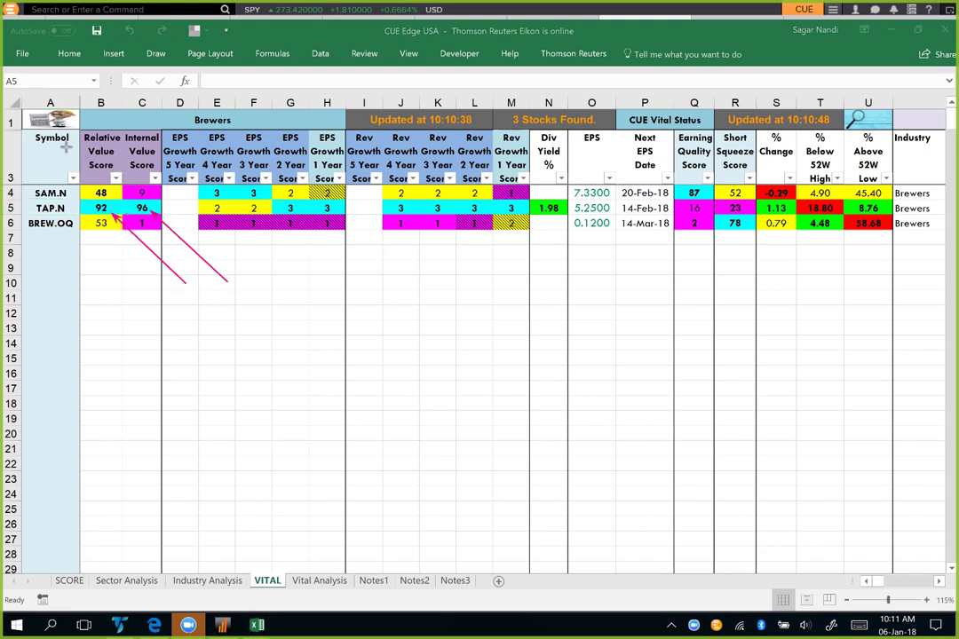
left_click_drag(66, 147, 93, 164)
left_click_drag(484, 275, 548, 213)
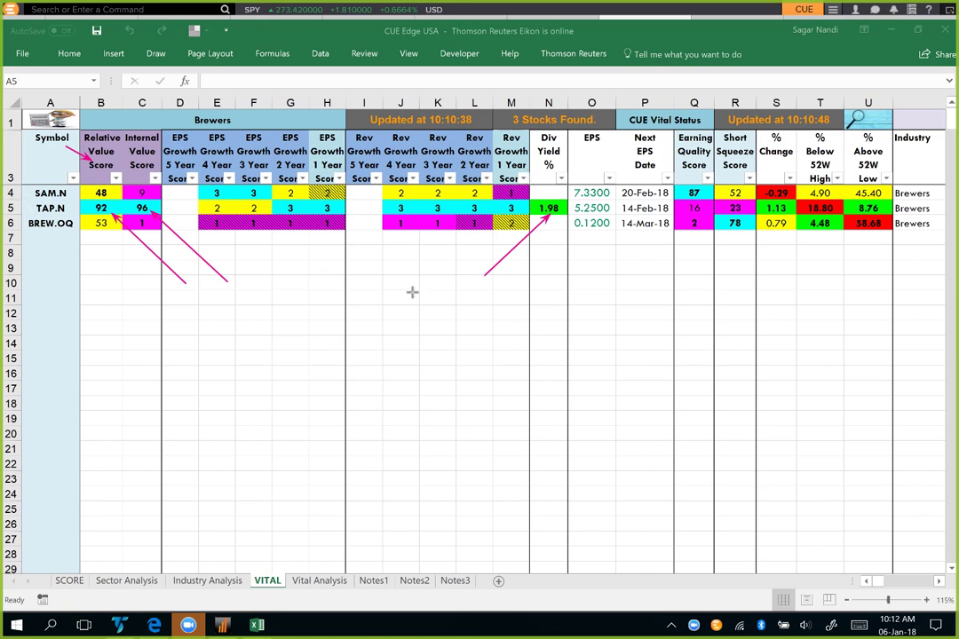
key("Escape")
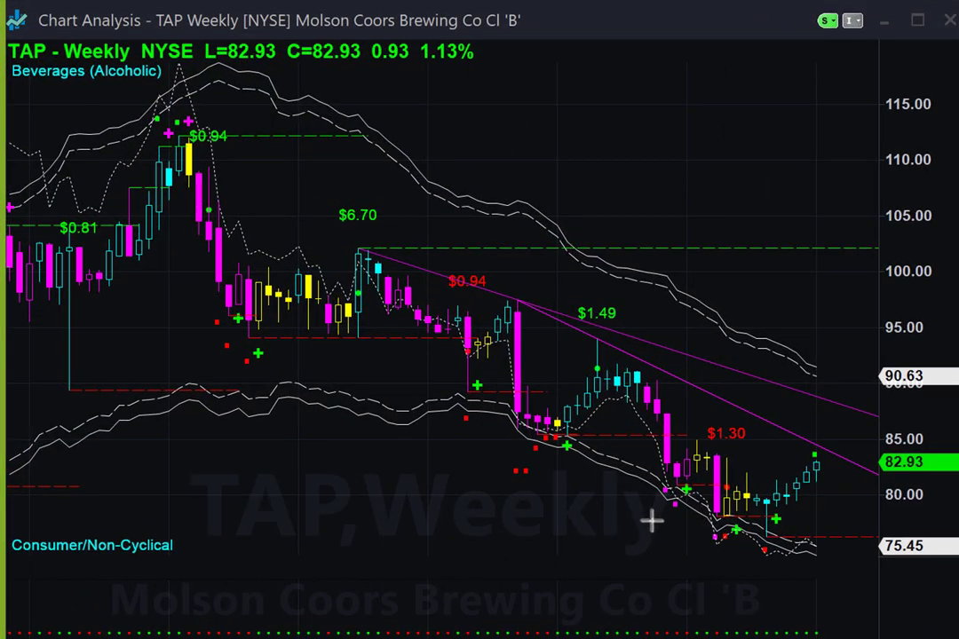
Step: Draw a horizontal arrow at about 77.6 on the Molson Coors weekly chart and point arrows at the recent lows around it
left_click_drag(654, 521, 824, 510)
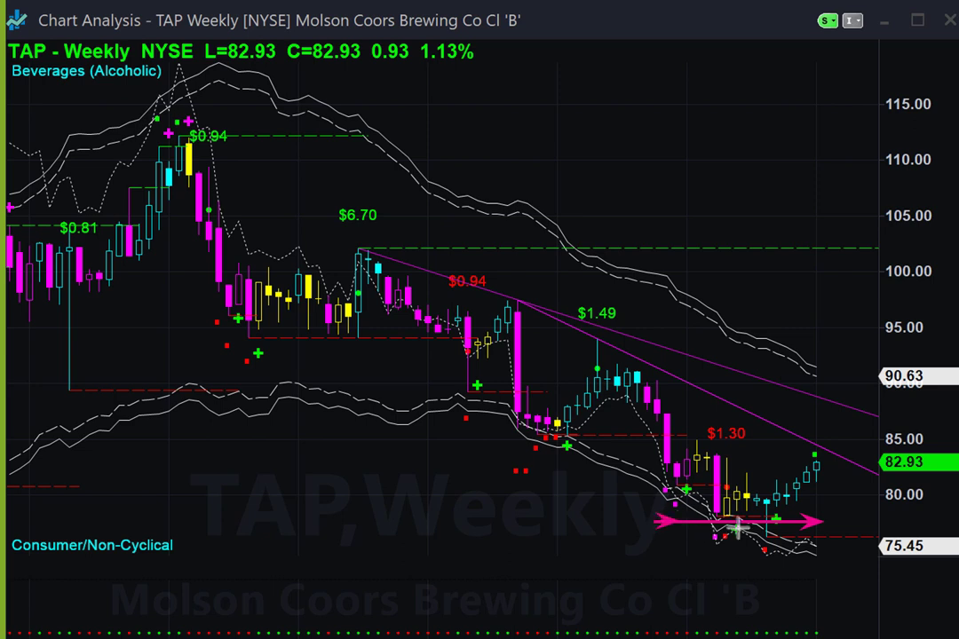
left_click_drag(823, 521, 899, 512)
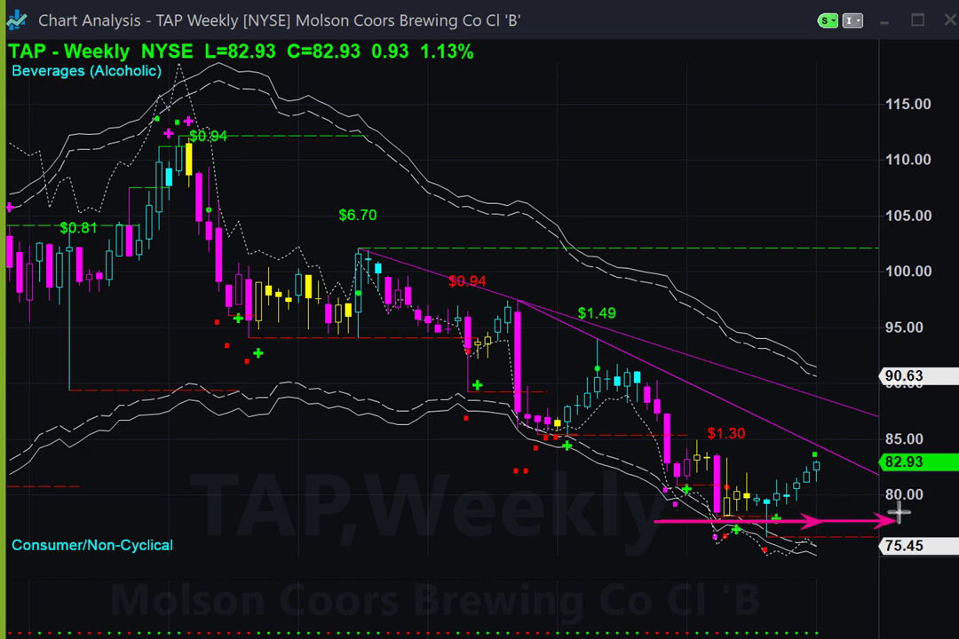
mouse_move(654, 502)
left_mouse_down()
mouse_move(753, 563)
mouse_move(761, 546)
left_mouse_up()
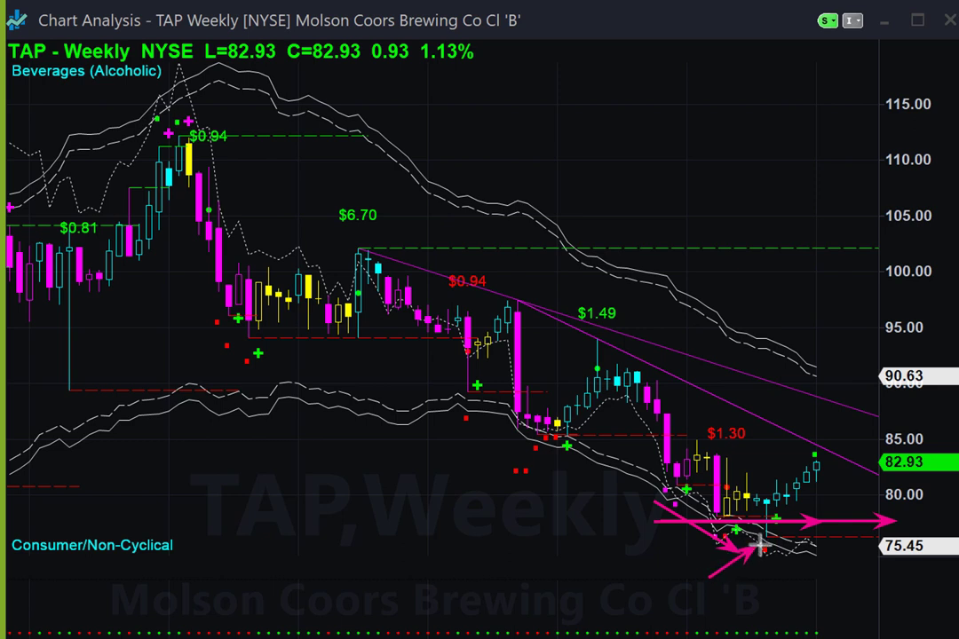
left_click_drag(831, 579, 775, 548)
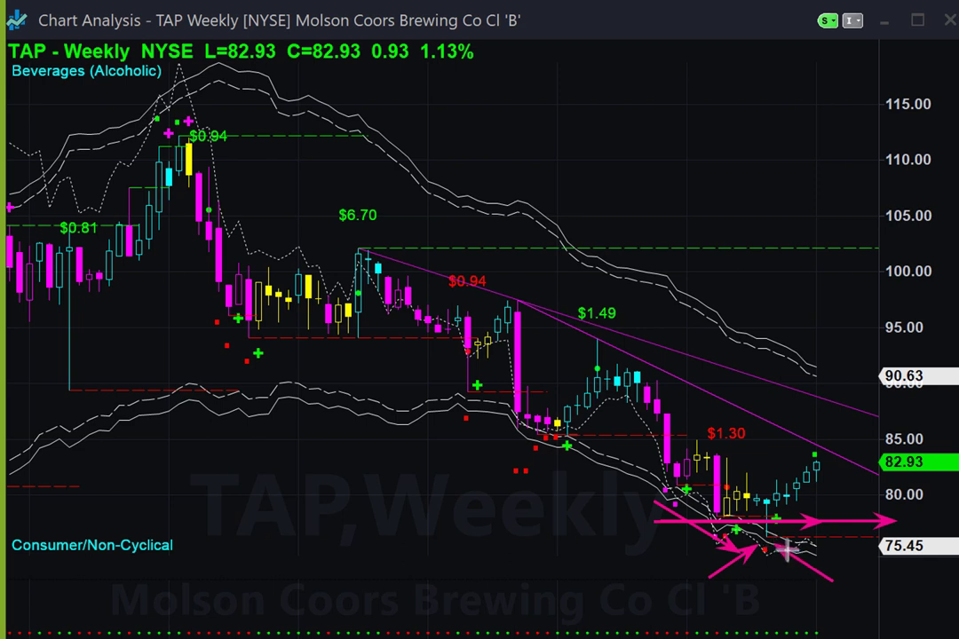
left_click_drag(901, 582, 774, 513)
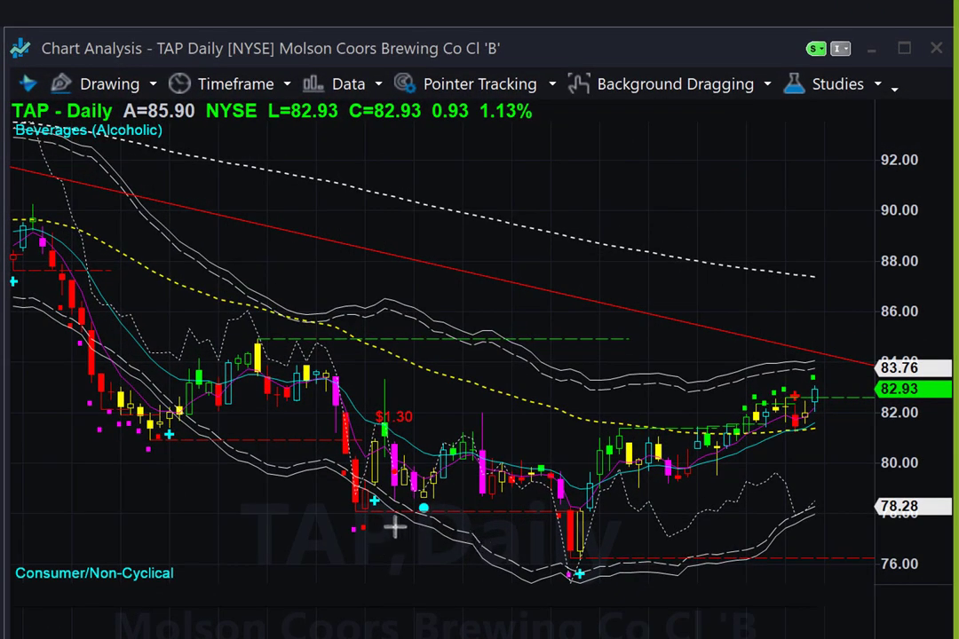
Step: Mark support near 77.9 on the Molson Coors daily chart and draw arrows for the early-November low, the late-November breakdown and its recovery
left_click_drag(421, 514, 745, 515)
mouse_move(511, 506)
left_mouse_down()
mouse_move(587, 586)
mouse_move(553, 565)
mouse_move(578, 604)
mouse_move(680, 508)
left_mouse_up()
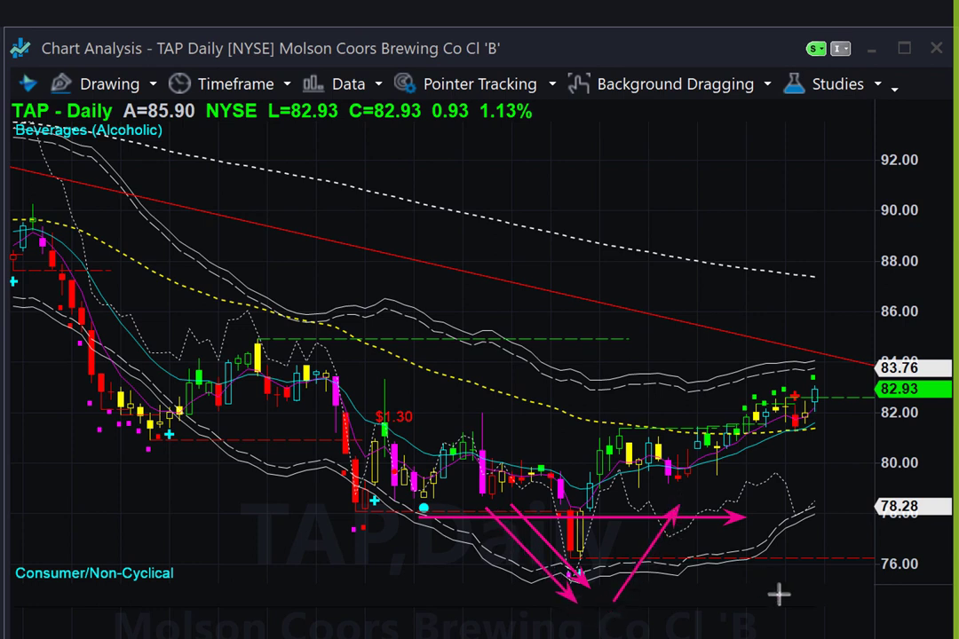
mouse_move(792, 609)
left_mouse_down()
mouse_move(621, 552)
mouse_move(595, 527)
left_mouse_up()
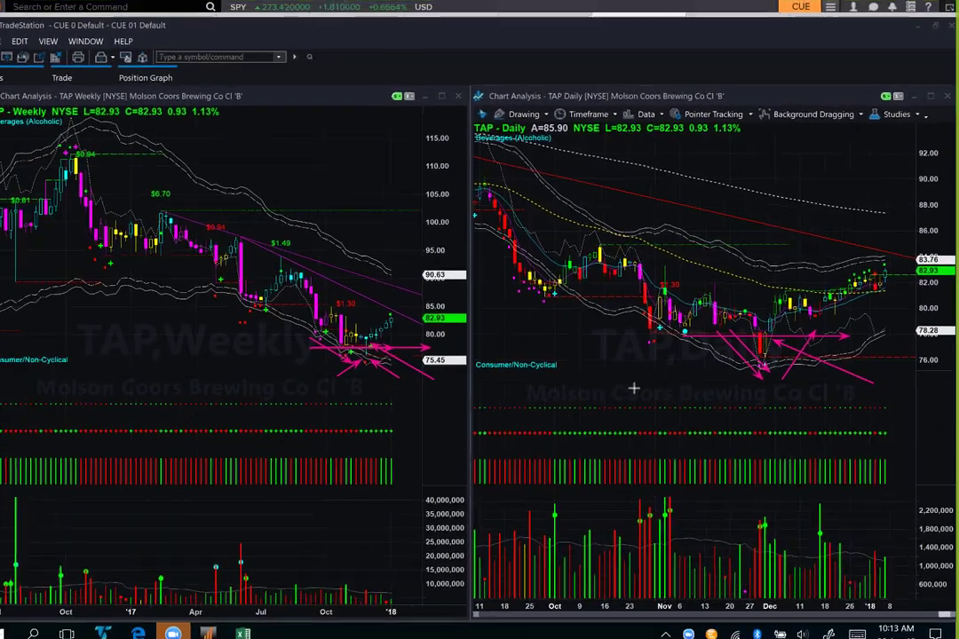
left_click_drag(308, 623, 357, 513)
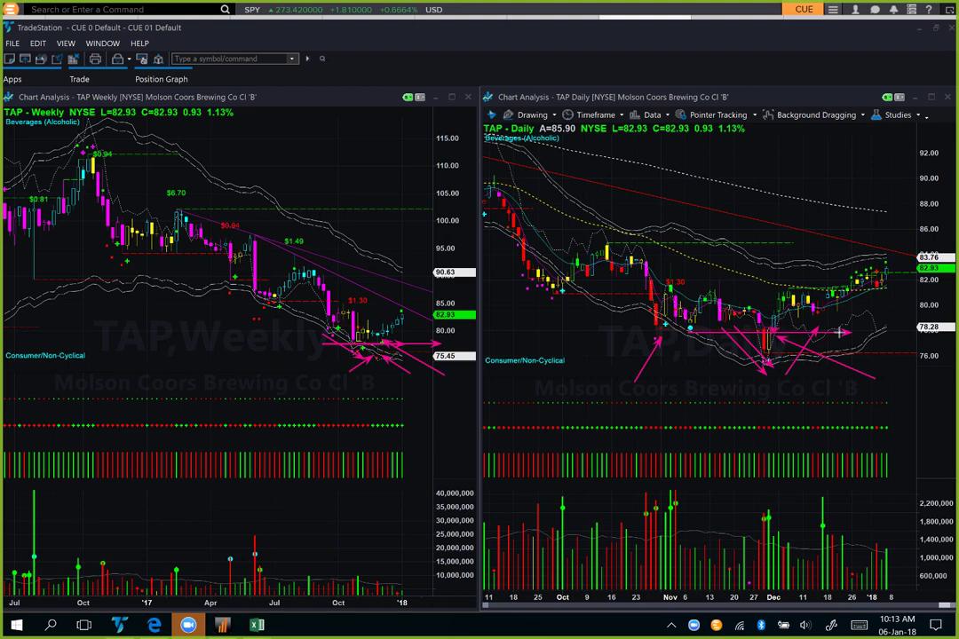
Step: Extend the support arrow near 77.9 on the Molson Coors daily chart, draw horizontal arrows at about 75.4 and 81.5, and clear the annotations
left_click_drag(838, 332, 890, 329)
left_click_drag(767, 364, 917, 362)
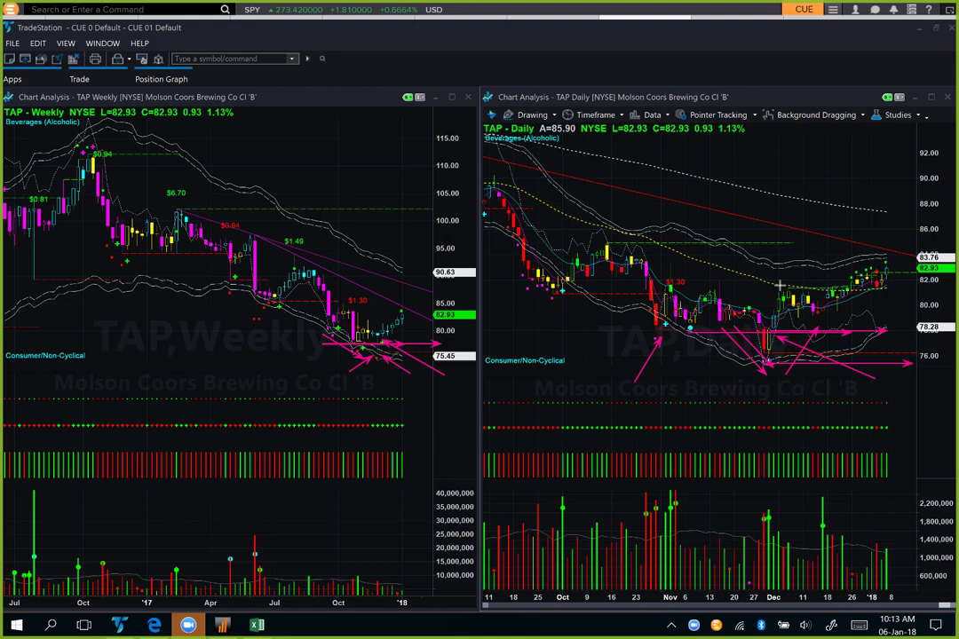
left_click_drag(780, 286, 849, 285)
key("Escape")
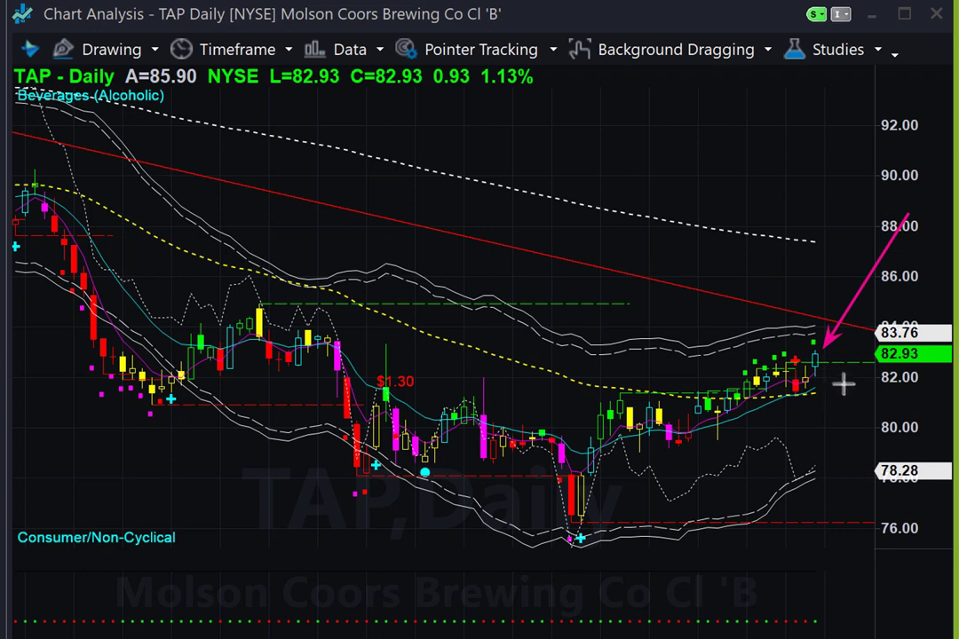
Step: Point arrows at the descending trendlines near the latest price on the Molson Coors daily and weekly charts, and draw an upward arrow on the daily
left_click_drag(797, 302, 885, 322)
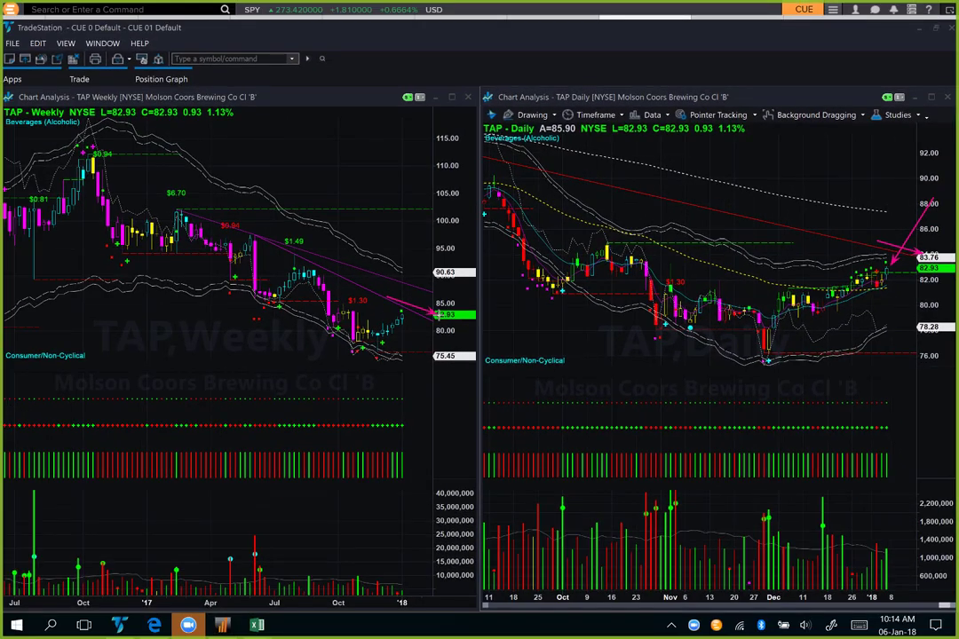
left_click_drag(386, 308, 434, 315)
left_click_drag(889, 252, 913, 193)
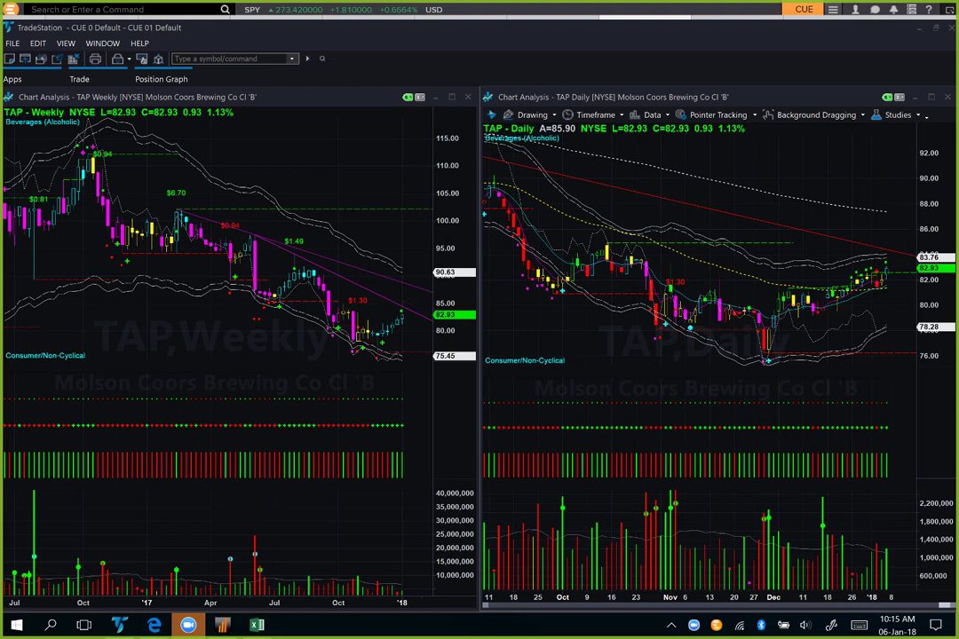
Step: Sketch a trendline breakout, pullback and renewed rise with arrows near 84 on the Molson Coors daily chart, and clear them
left_click(857, 253)
mouse_move(867, 241)
left_mouse_down()
mouse_move(886, 221)
mouse_move(900, 251)
mouse_move(917, 221)
mouse_move(936, 253)
left_mouse_up()
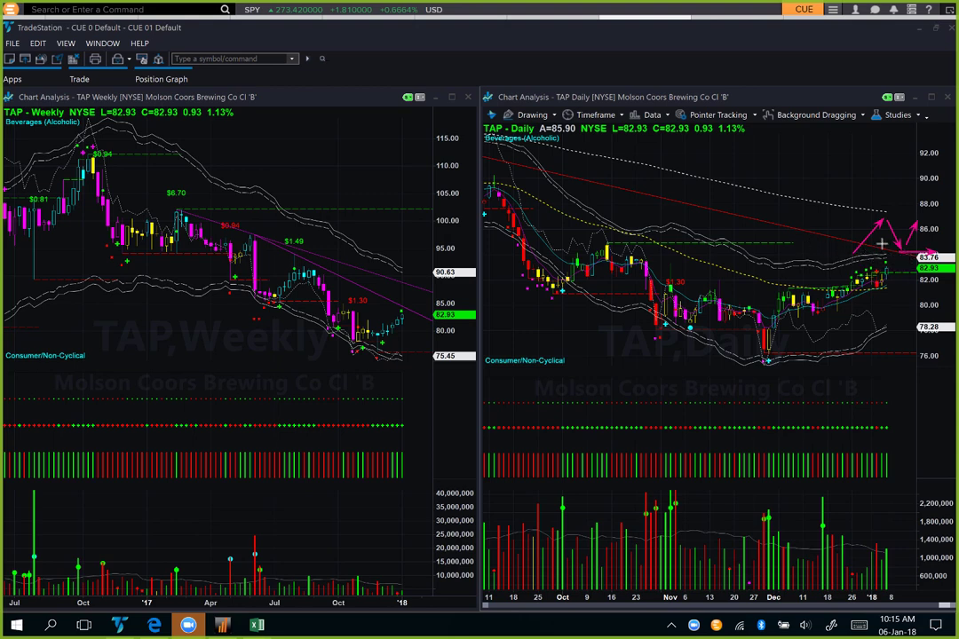
left_click_drag(908, 254, 929, 240)
key("Delete")
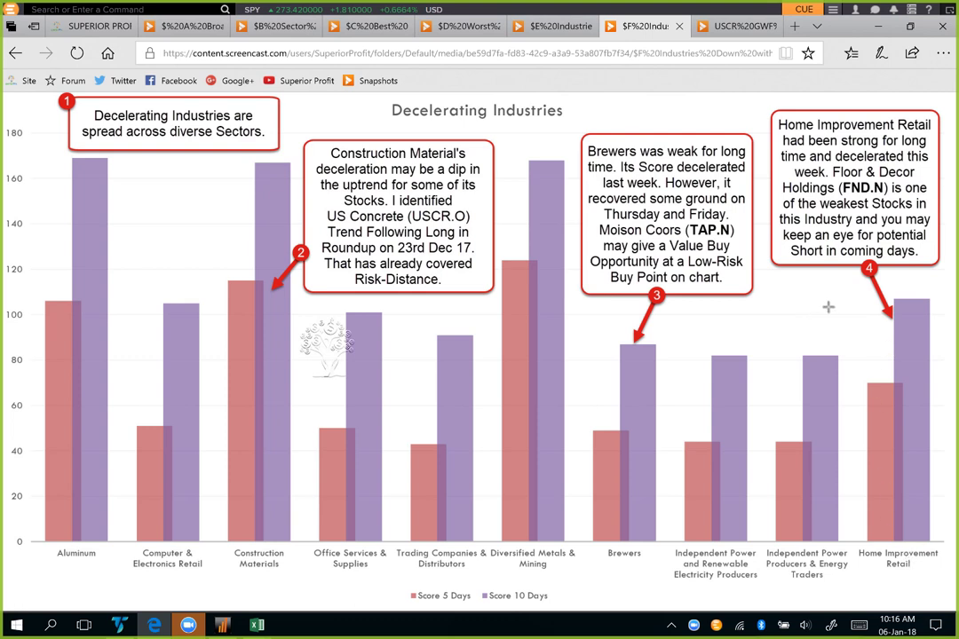
Step: On the Decelerating Industries chart in the browser, point arrows at Home Improvement Retail's 5-day and 10-day score bars
left_click_drag(839, 312, 892, 413)
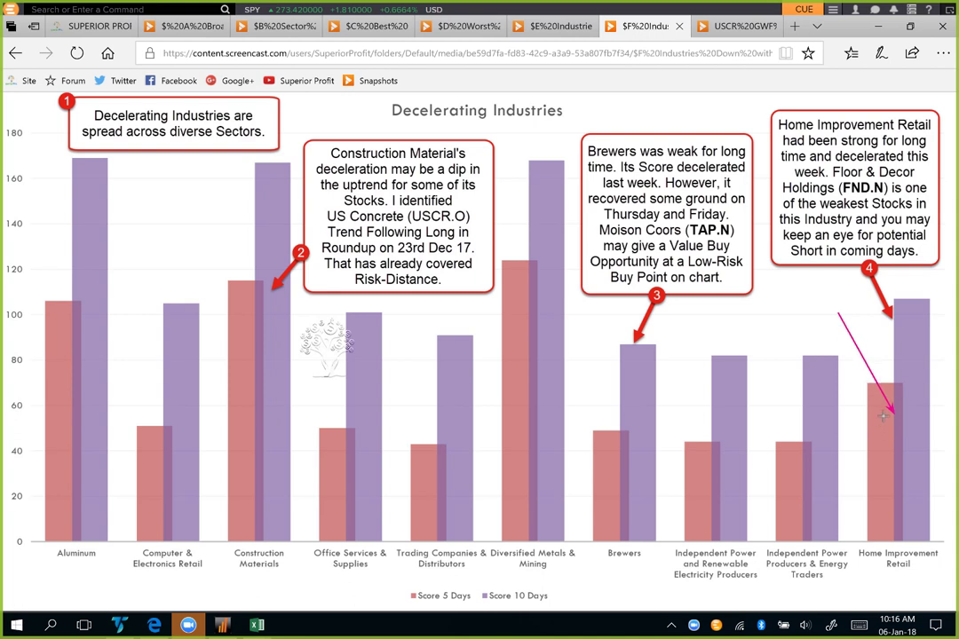
left_click_drag(860, 321, 894, 360)
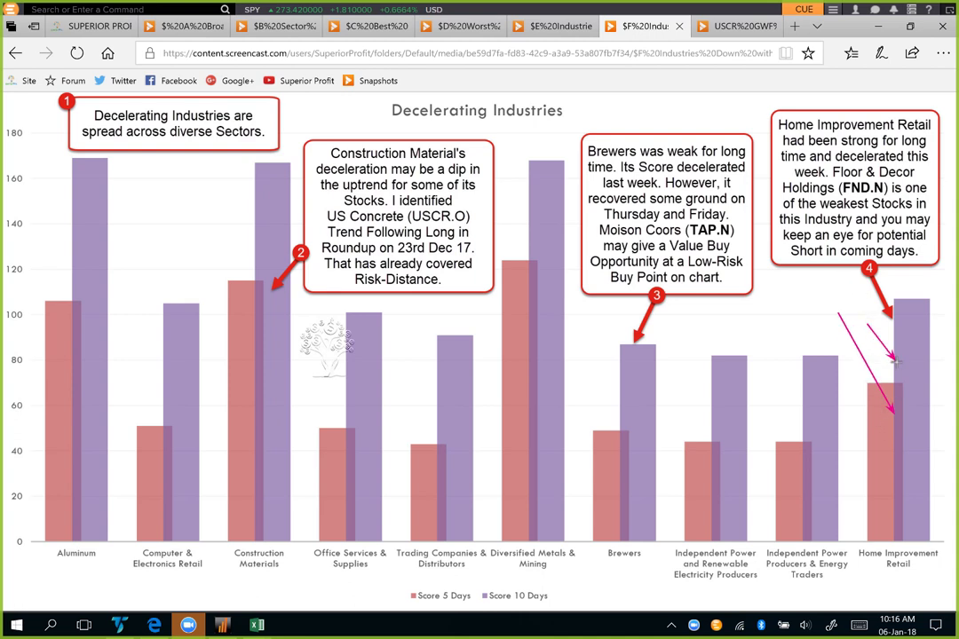